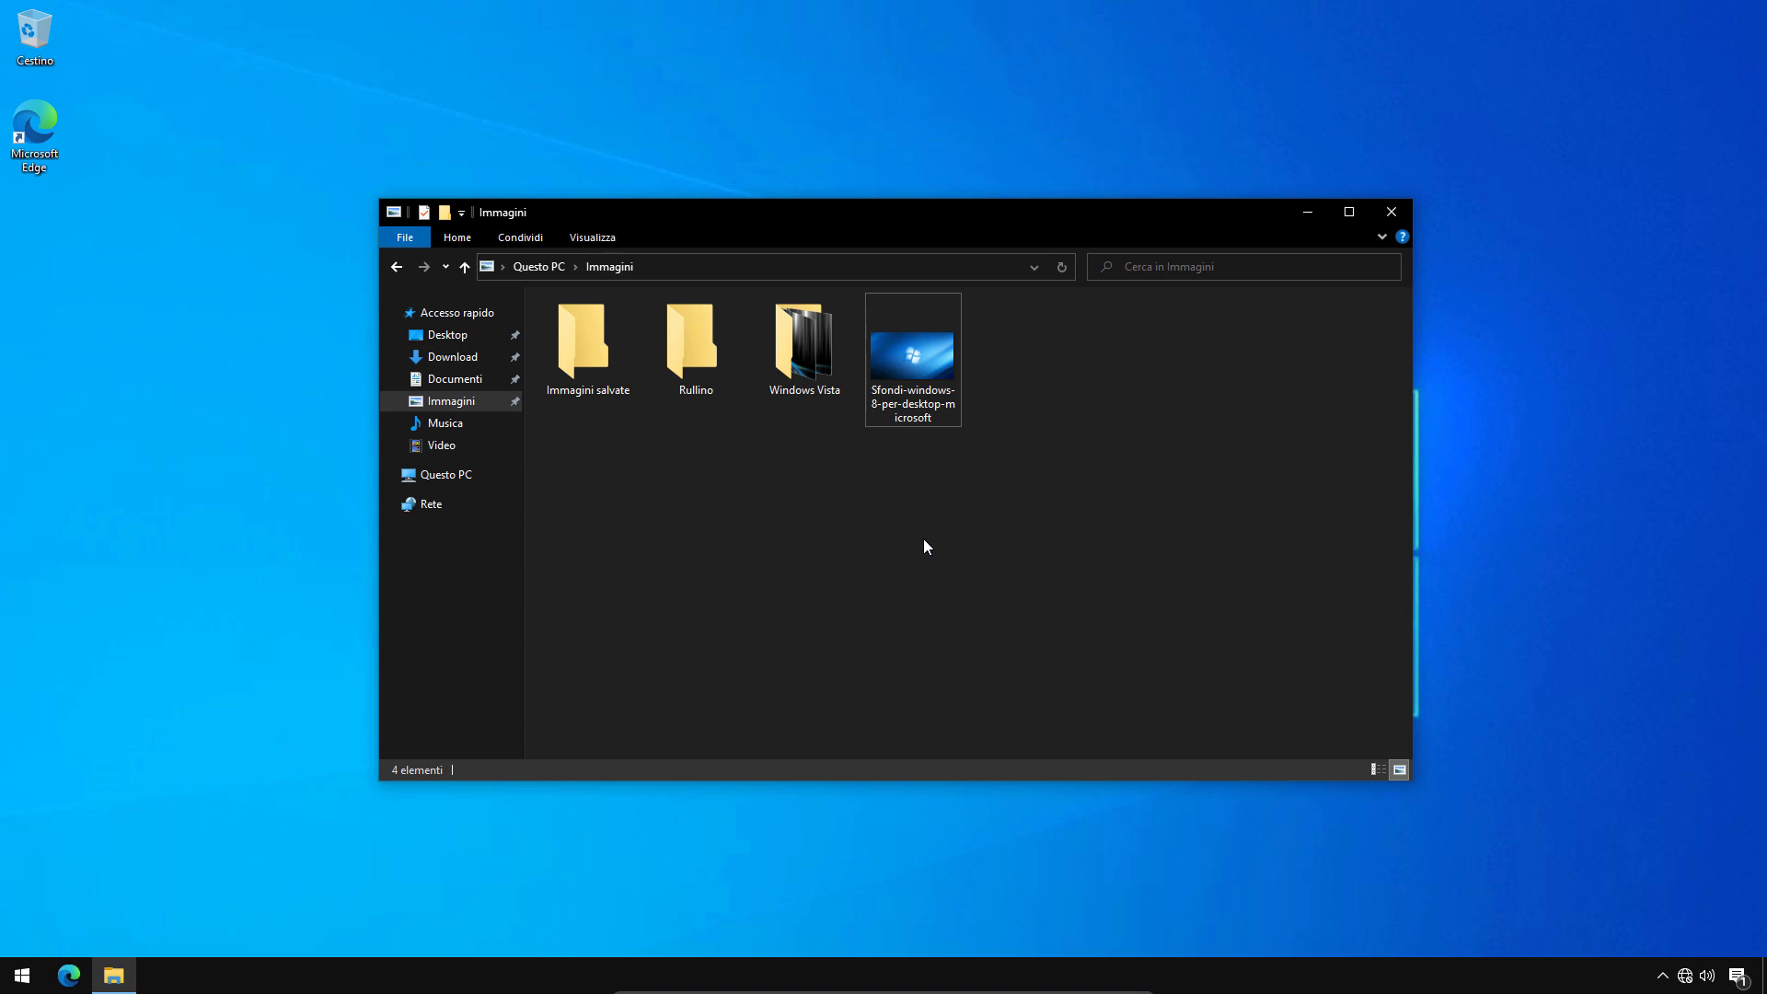
Step: Open the Sfondi-windows-8-per-desktop-microsoft image in a maximized viewer and examine its Correggi and Informazioni panes
{"action": "double_click", "coordinate": [916, 369]}
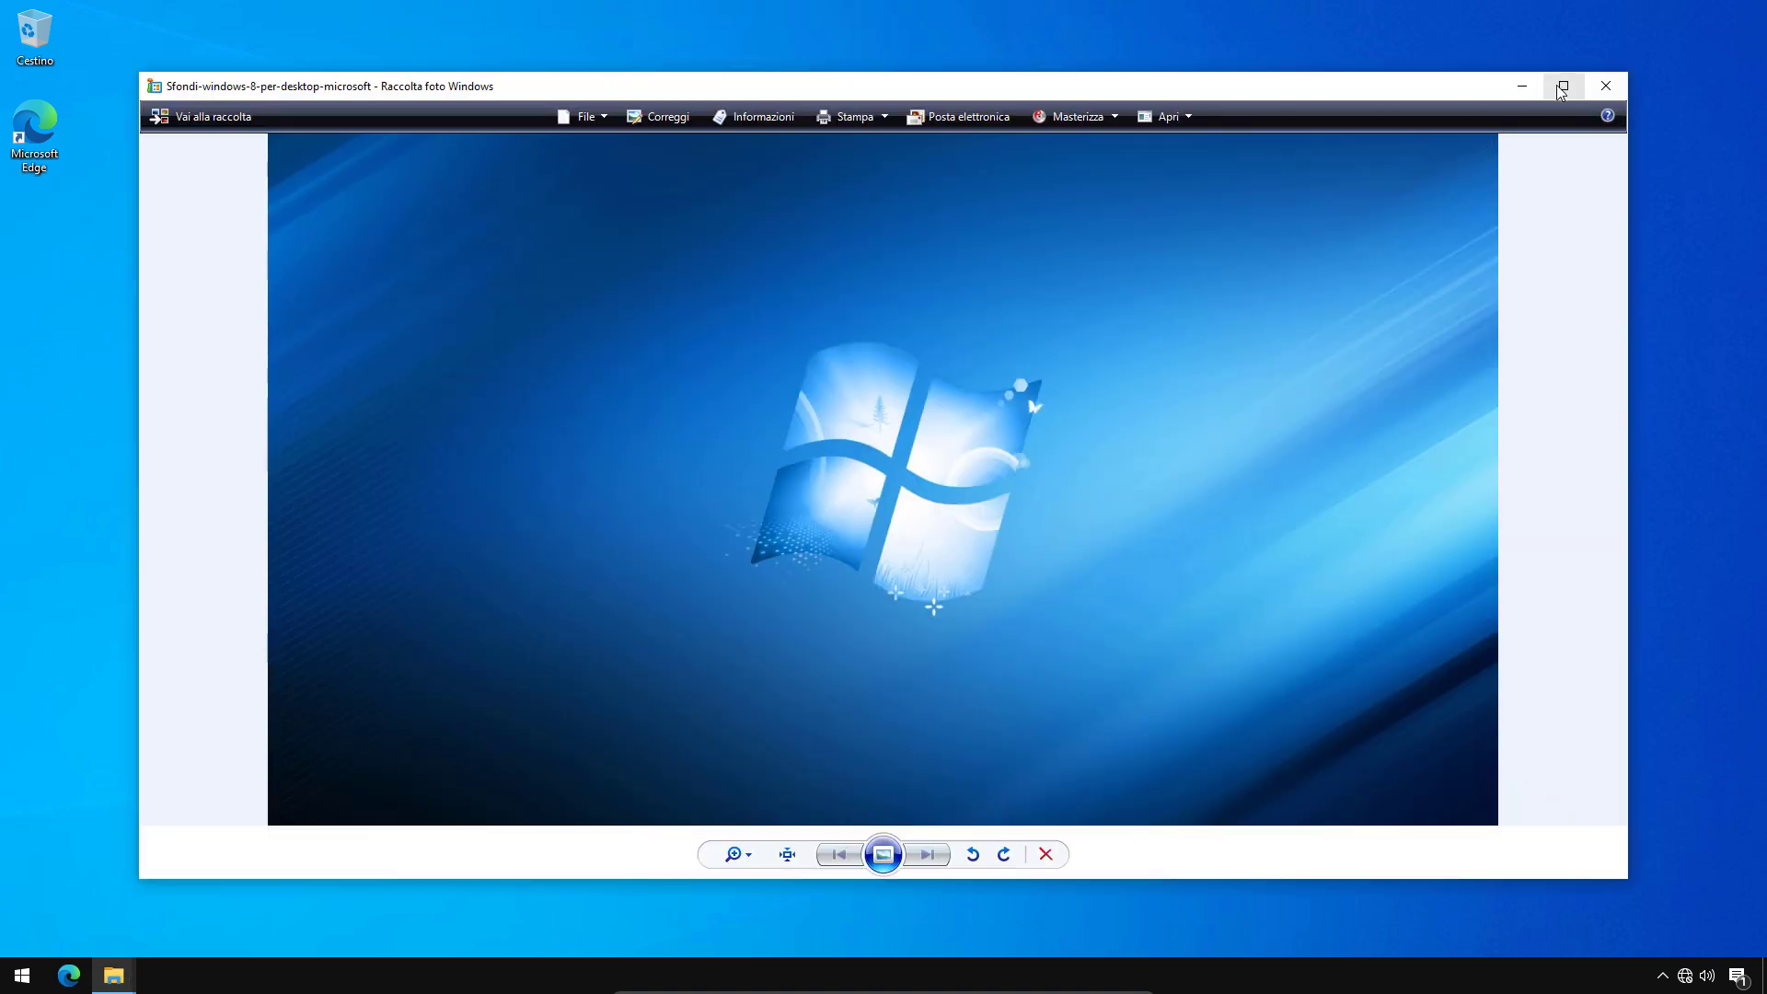
{"action": "left_click", "coordinate": [1562, 88]}
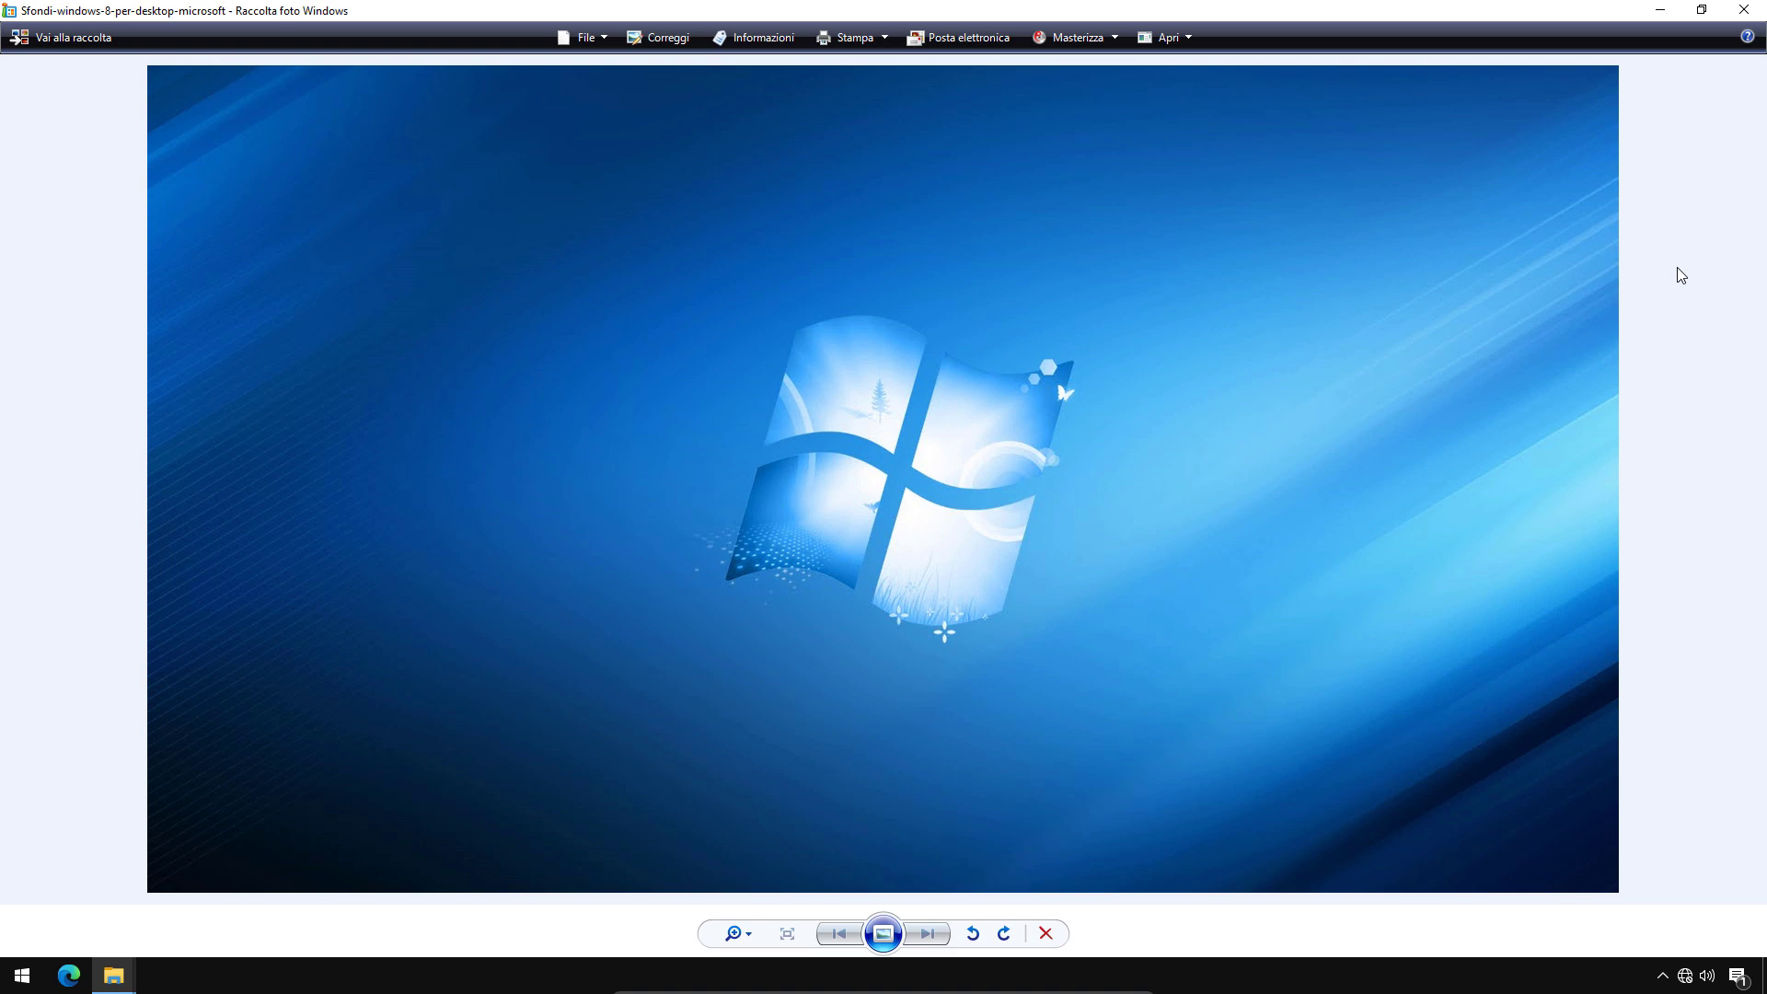
{"action": "left_click", "coordinate": [668, 38]}
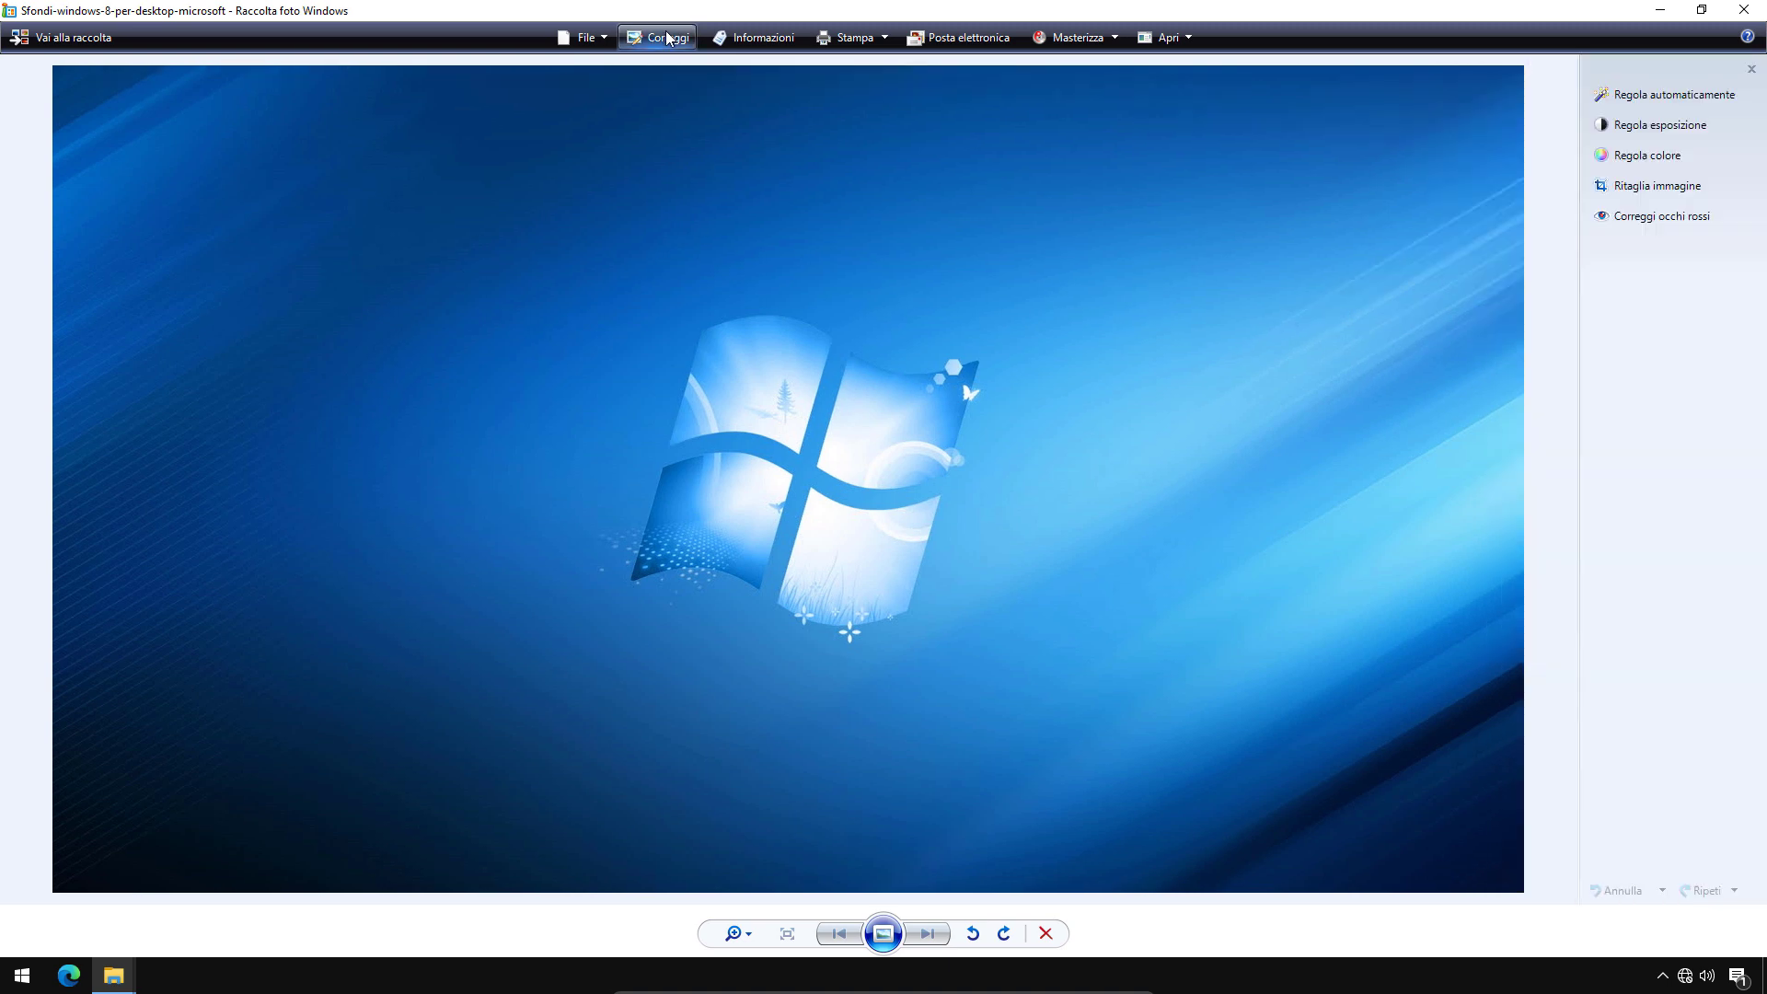
{"action": "left_click", "coordinate": [748, 41]}
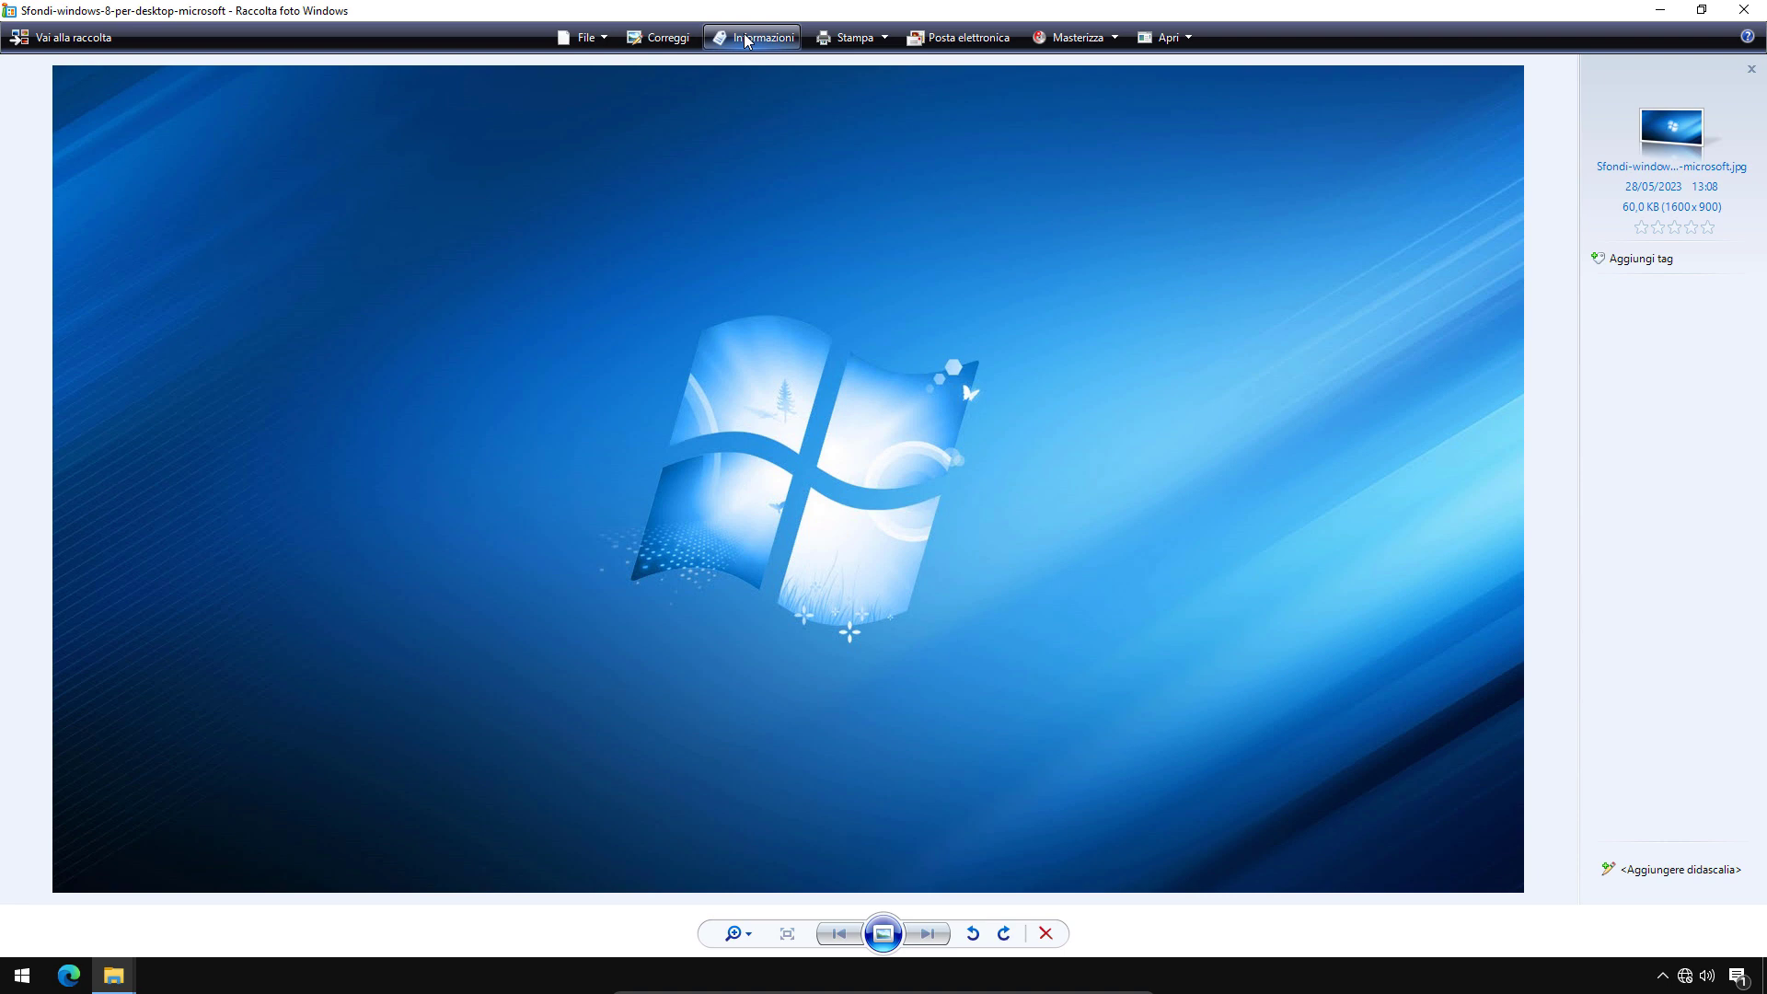
{"action": "left_click", "coordinate": [679, 39]}
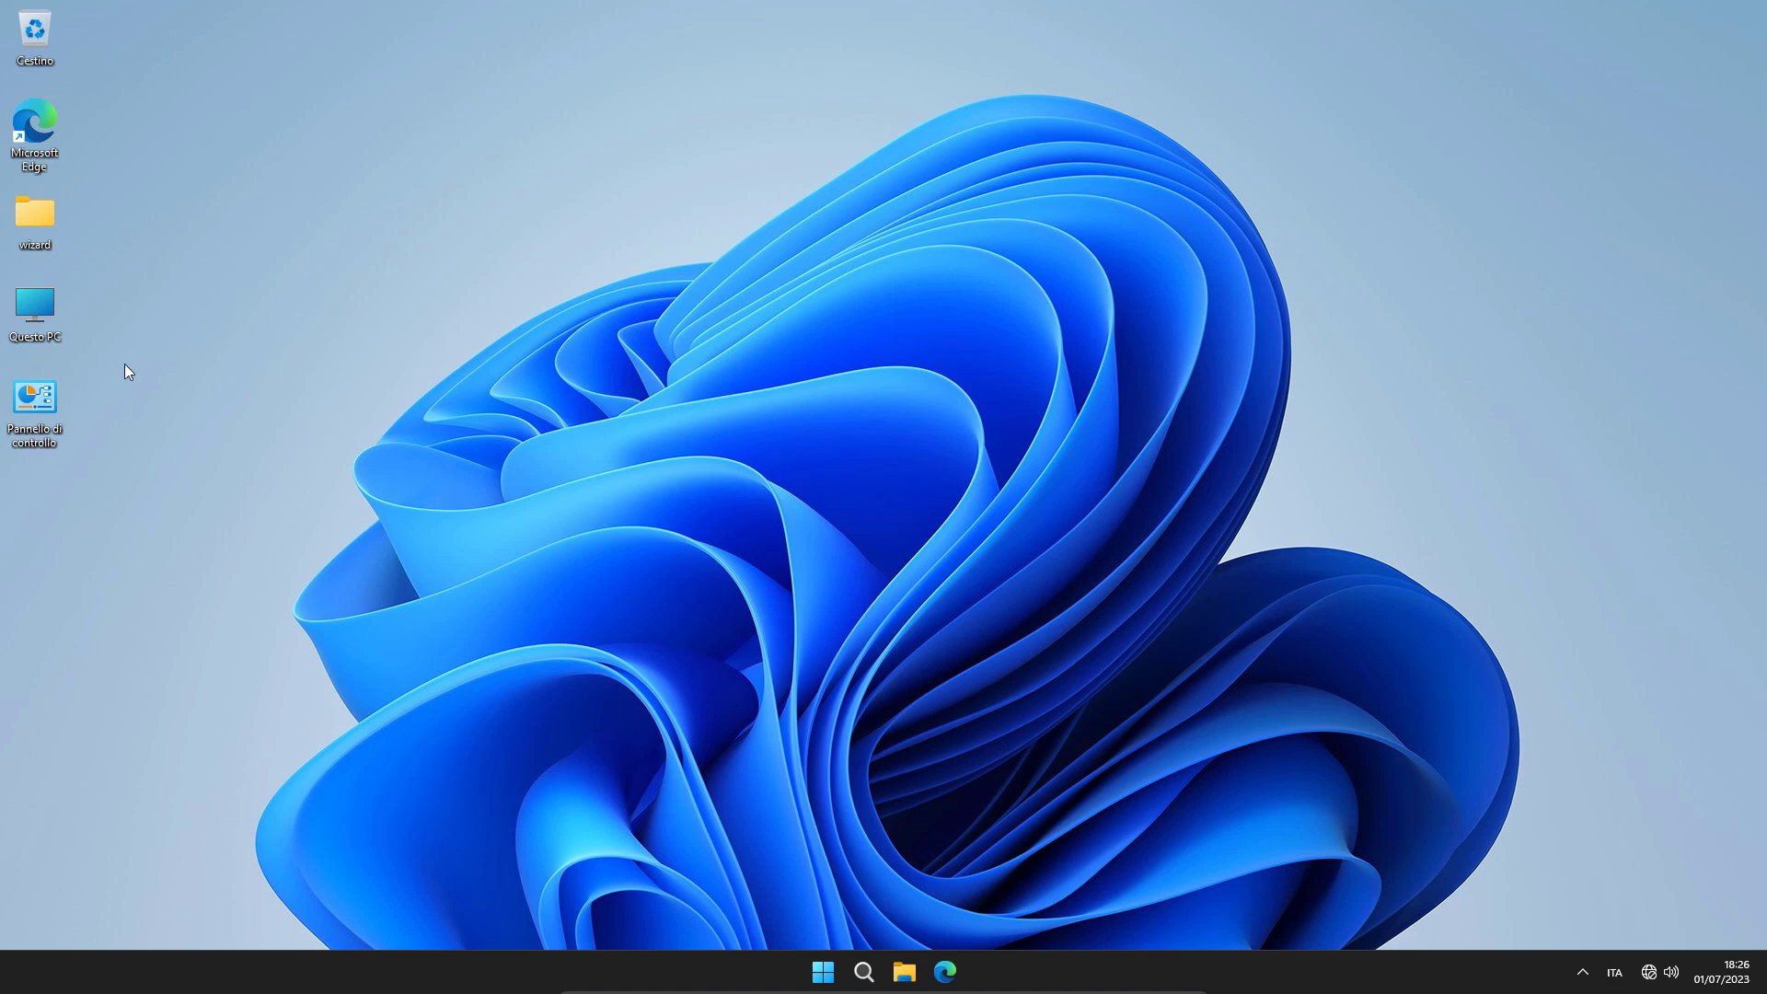
Step: Open the system restore configuration (Configura ripristino di sistema) from the Control Panel's Ripristino tools
{"action": "double_click", "coordinate": [46, 400]}
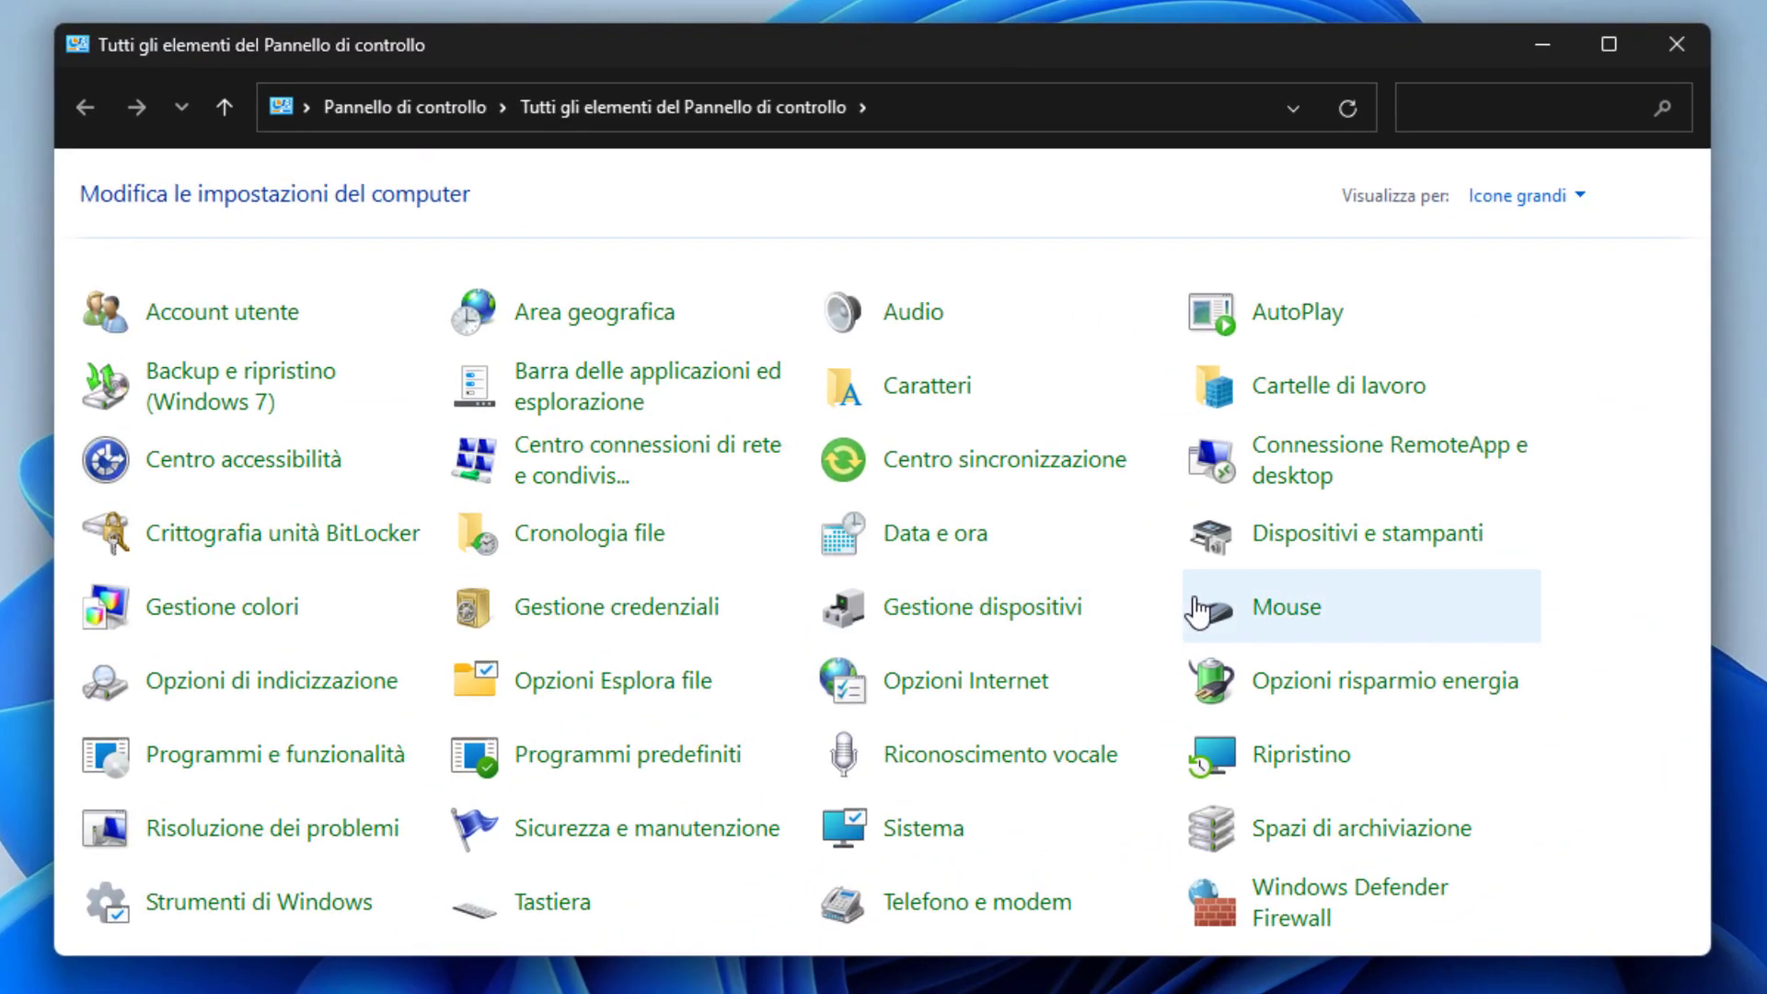
{"action": "left_click", "coordinate": [1206, 756]}
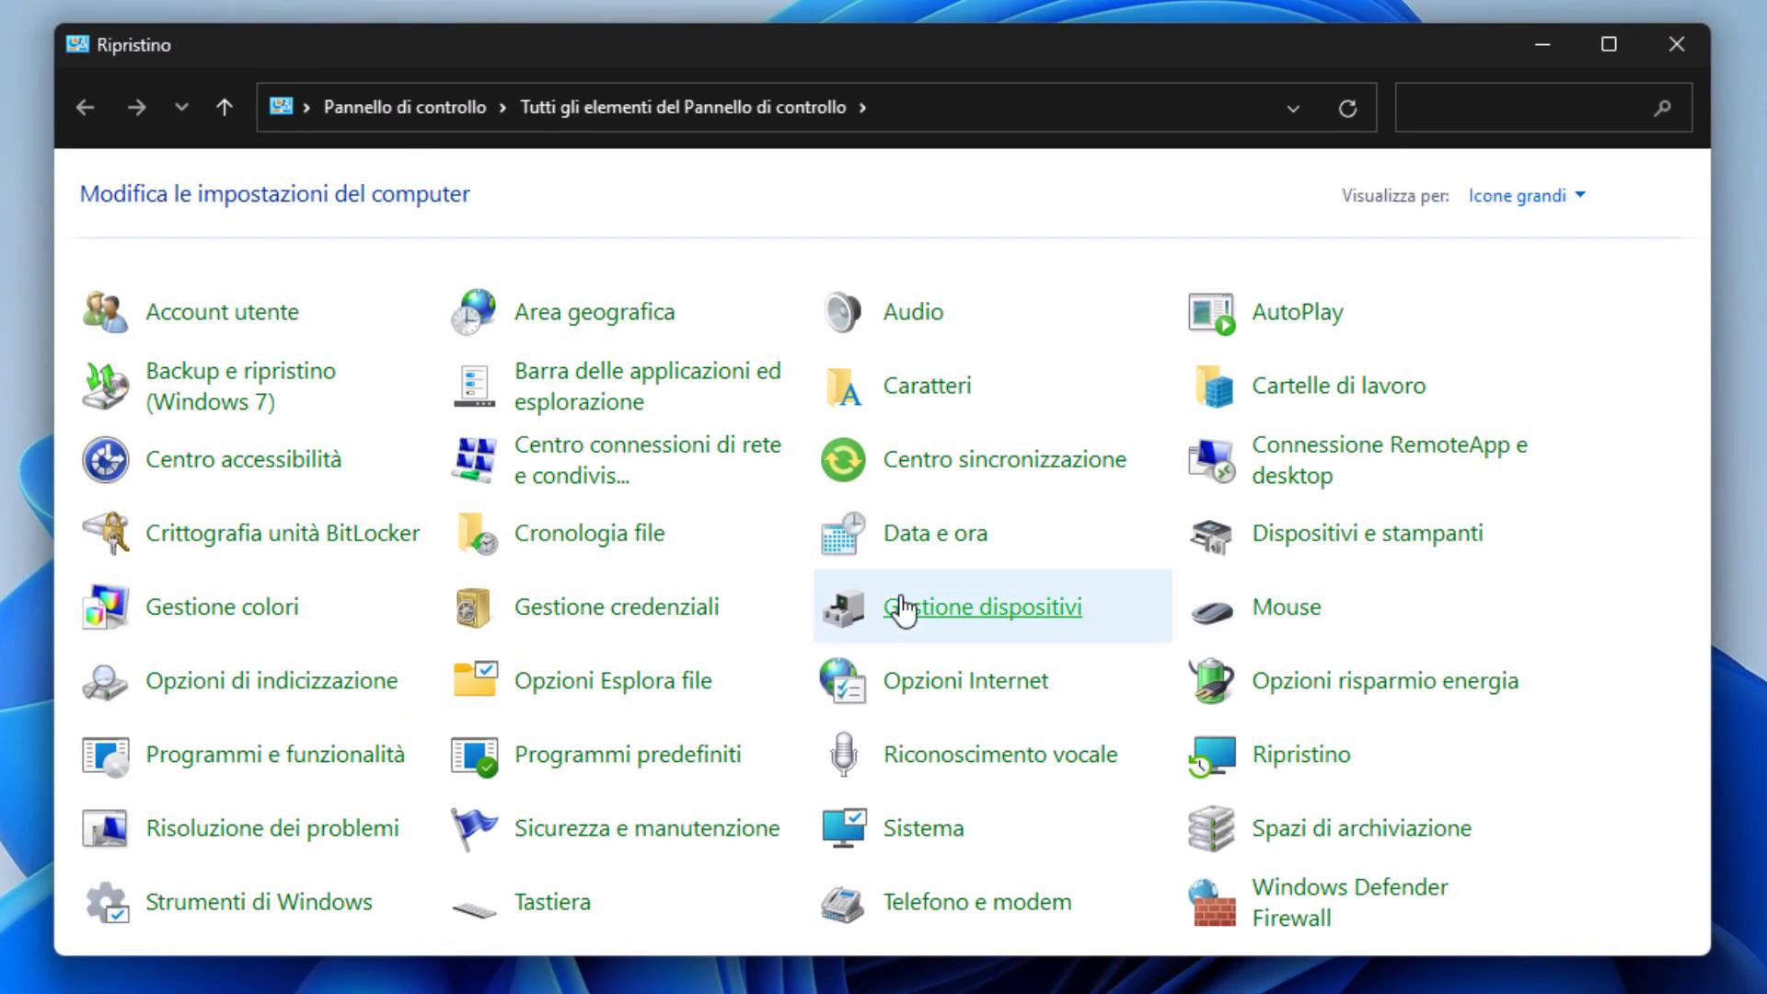
{"action": "left_click", "coordinate": [596, 414]}
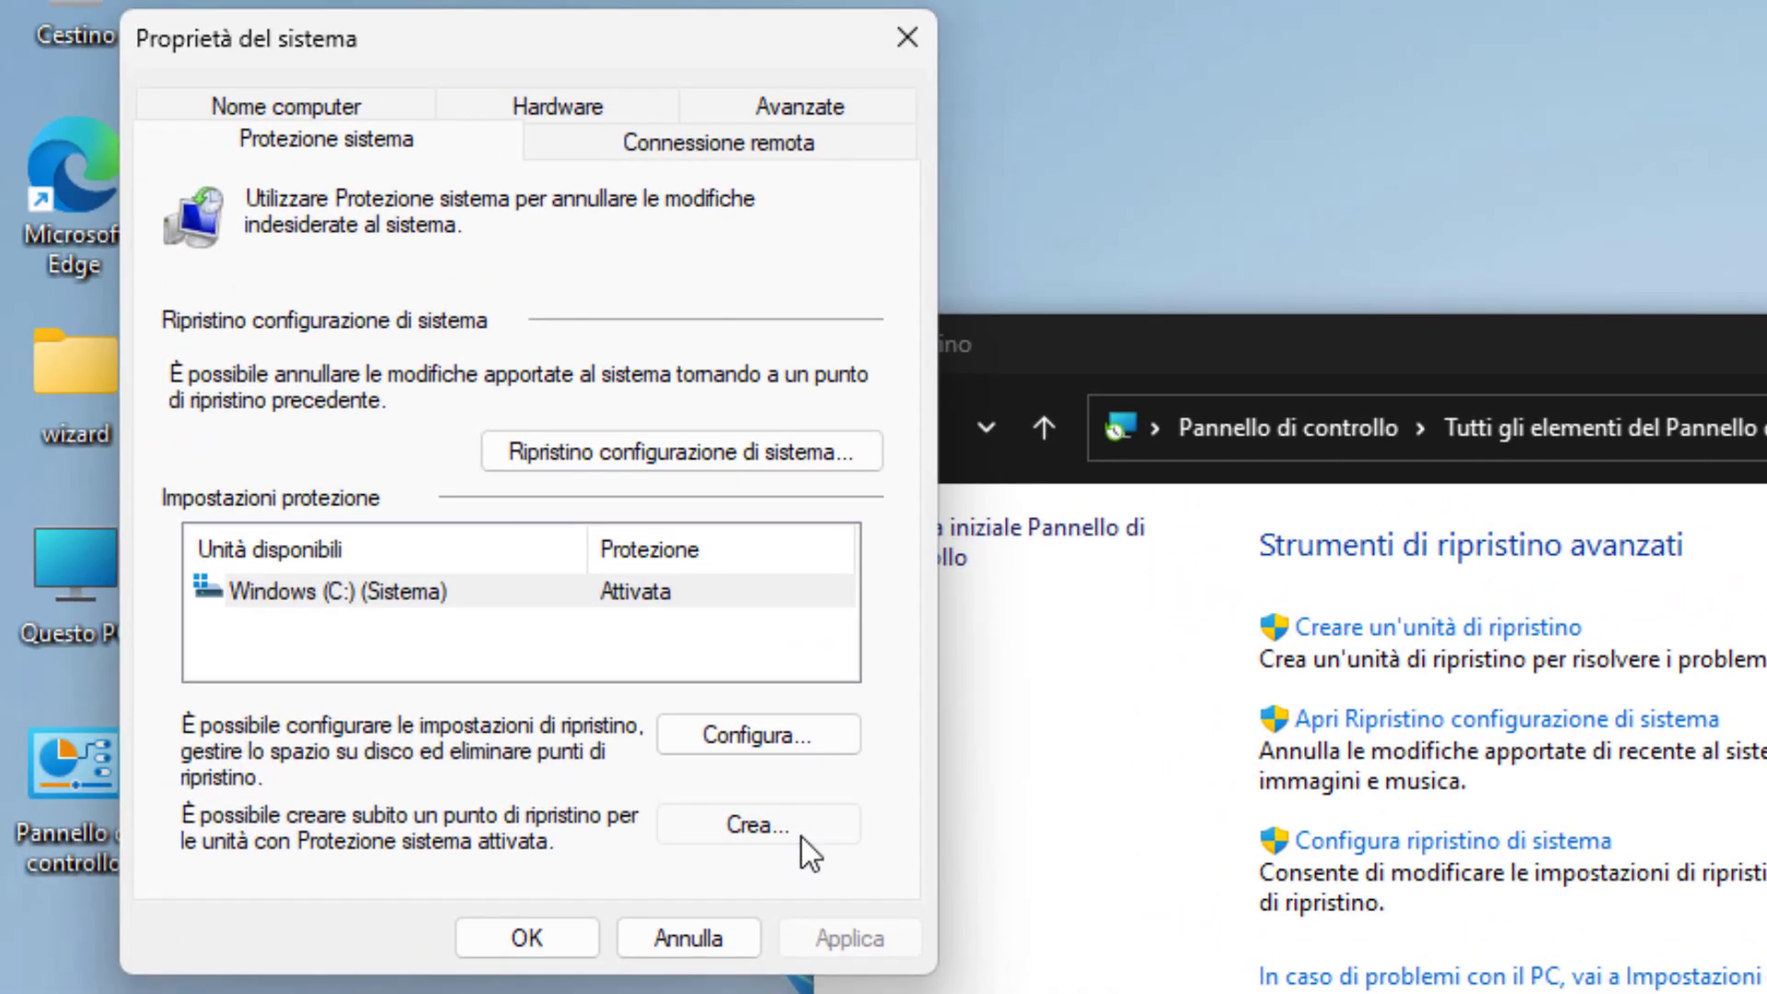
Step: Create a system restore point described as "photo gallery" and close the system properties
{"action": "left_click", "coordinate": [157, 471]}
{"action": "type", "text": "p"}
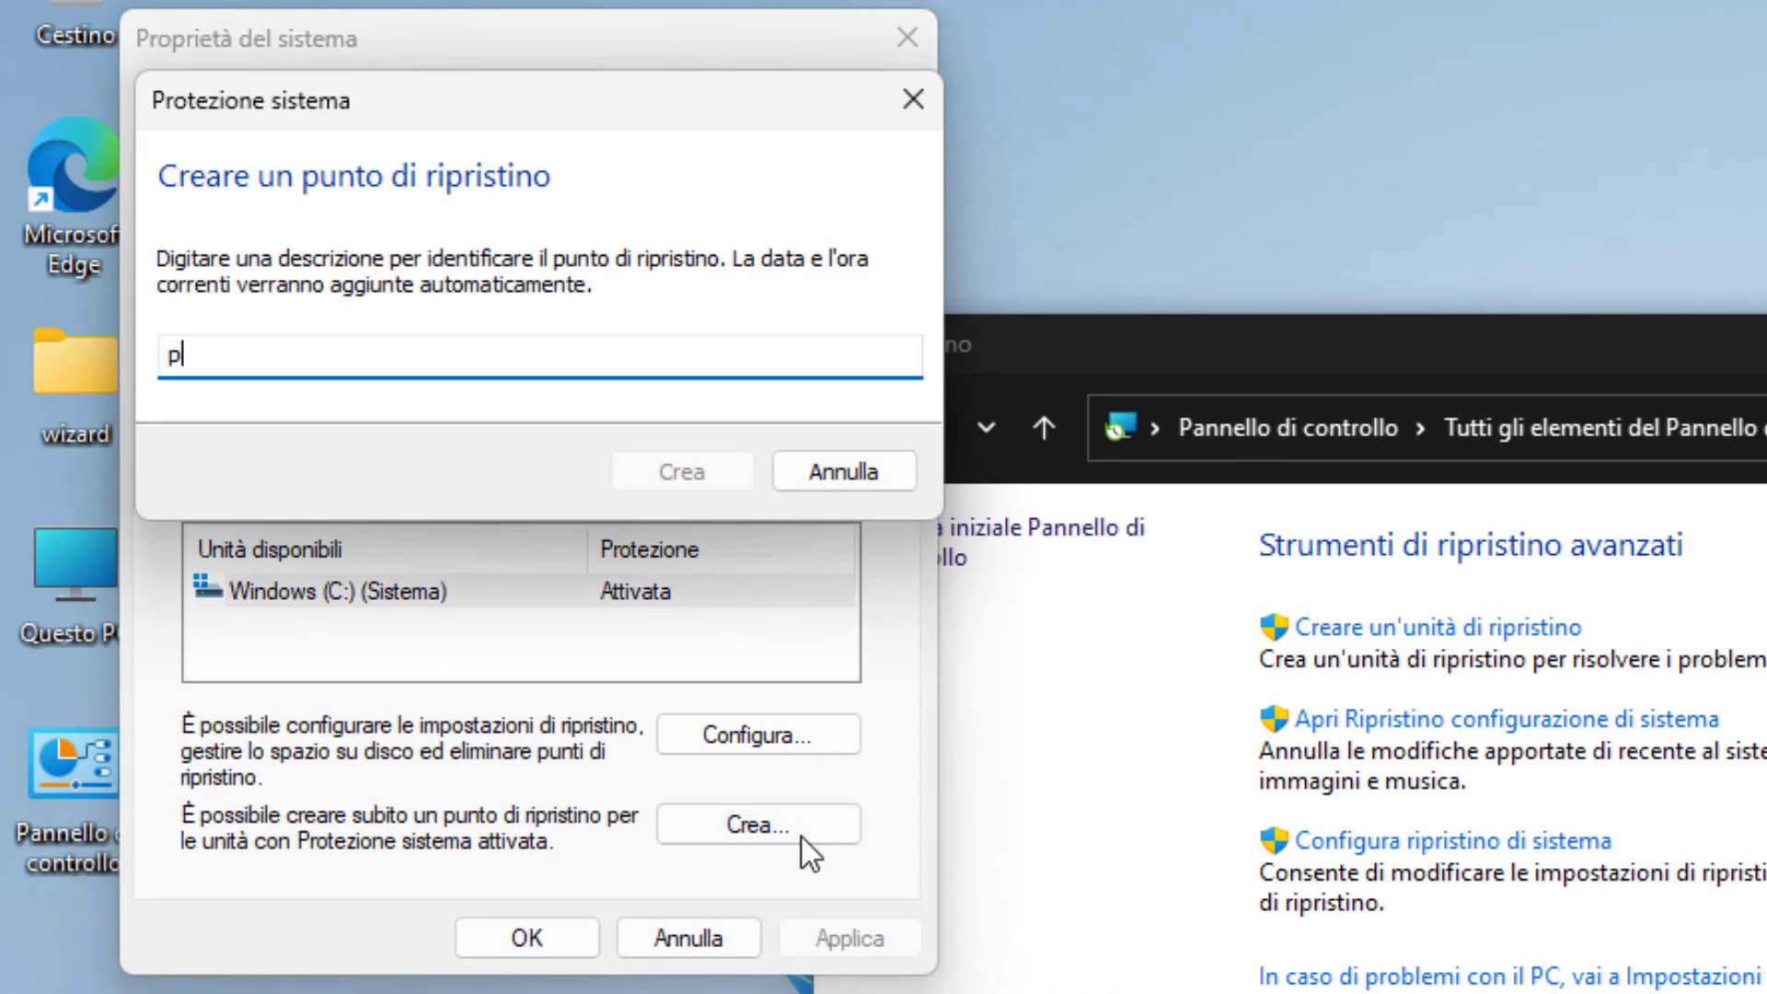
{"action": "type", "text": "hoto galler"}
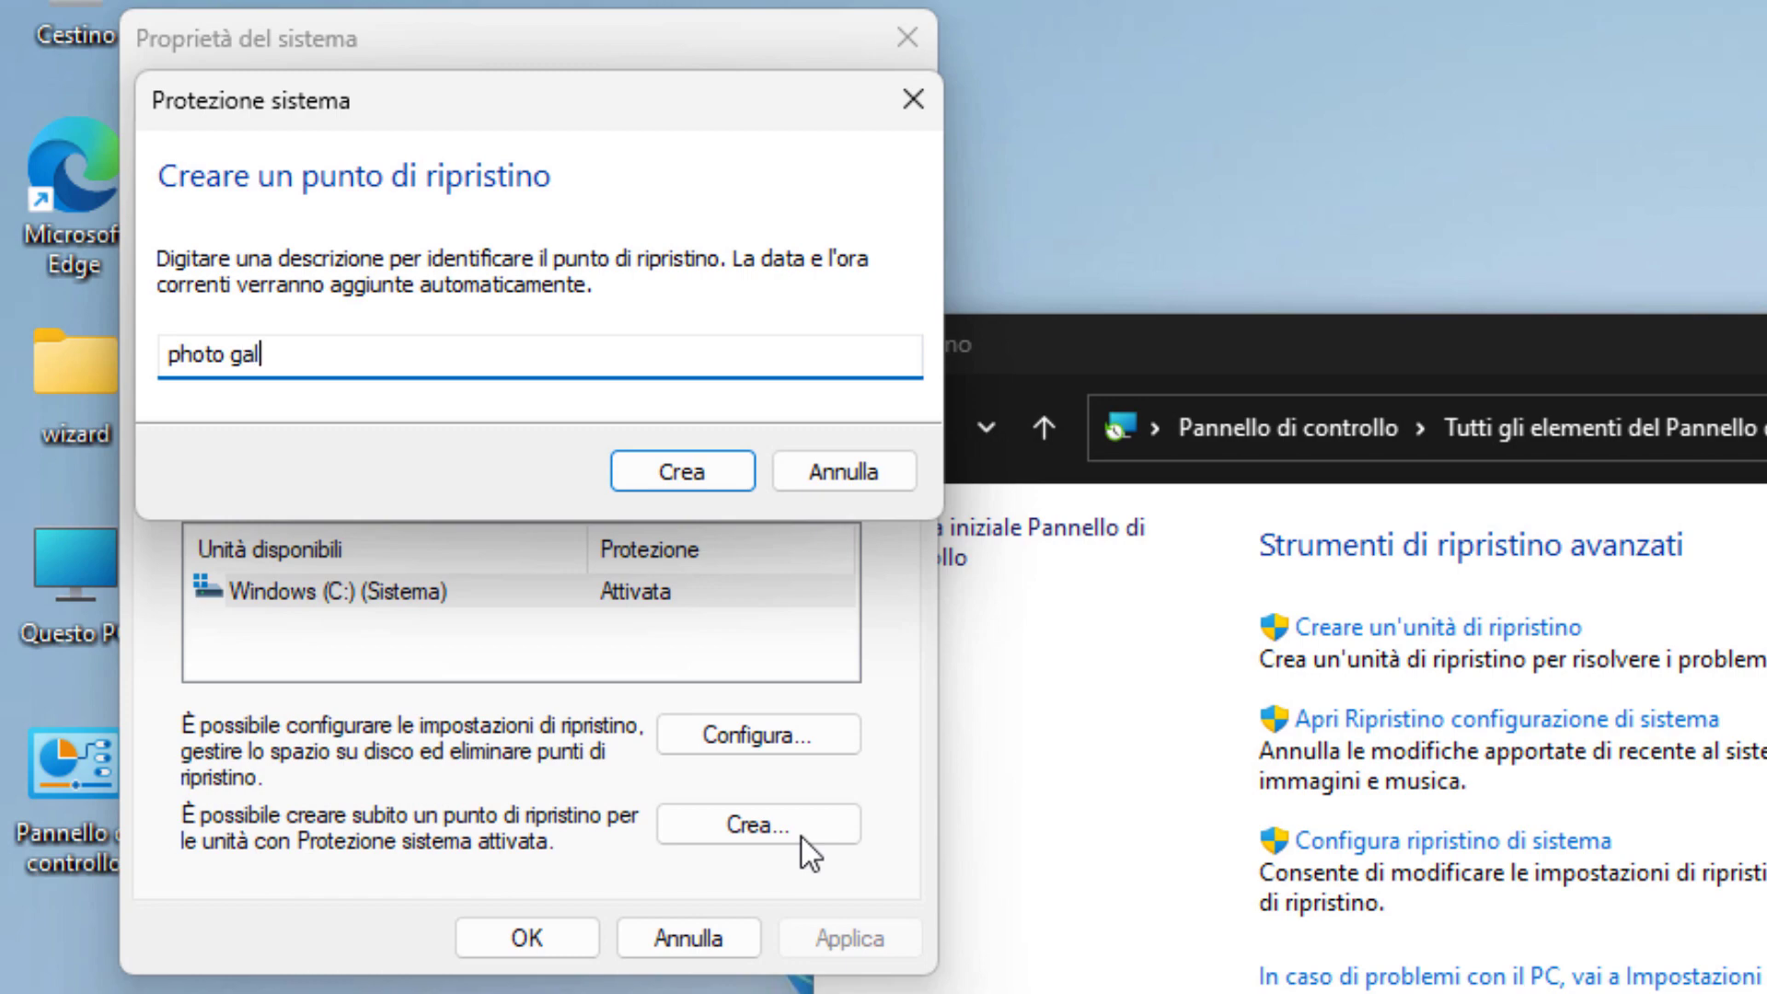
{"action": "type", "text": "y"}
{"action": "key", "text": "Return"}
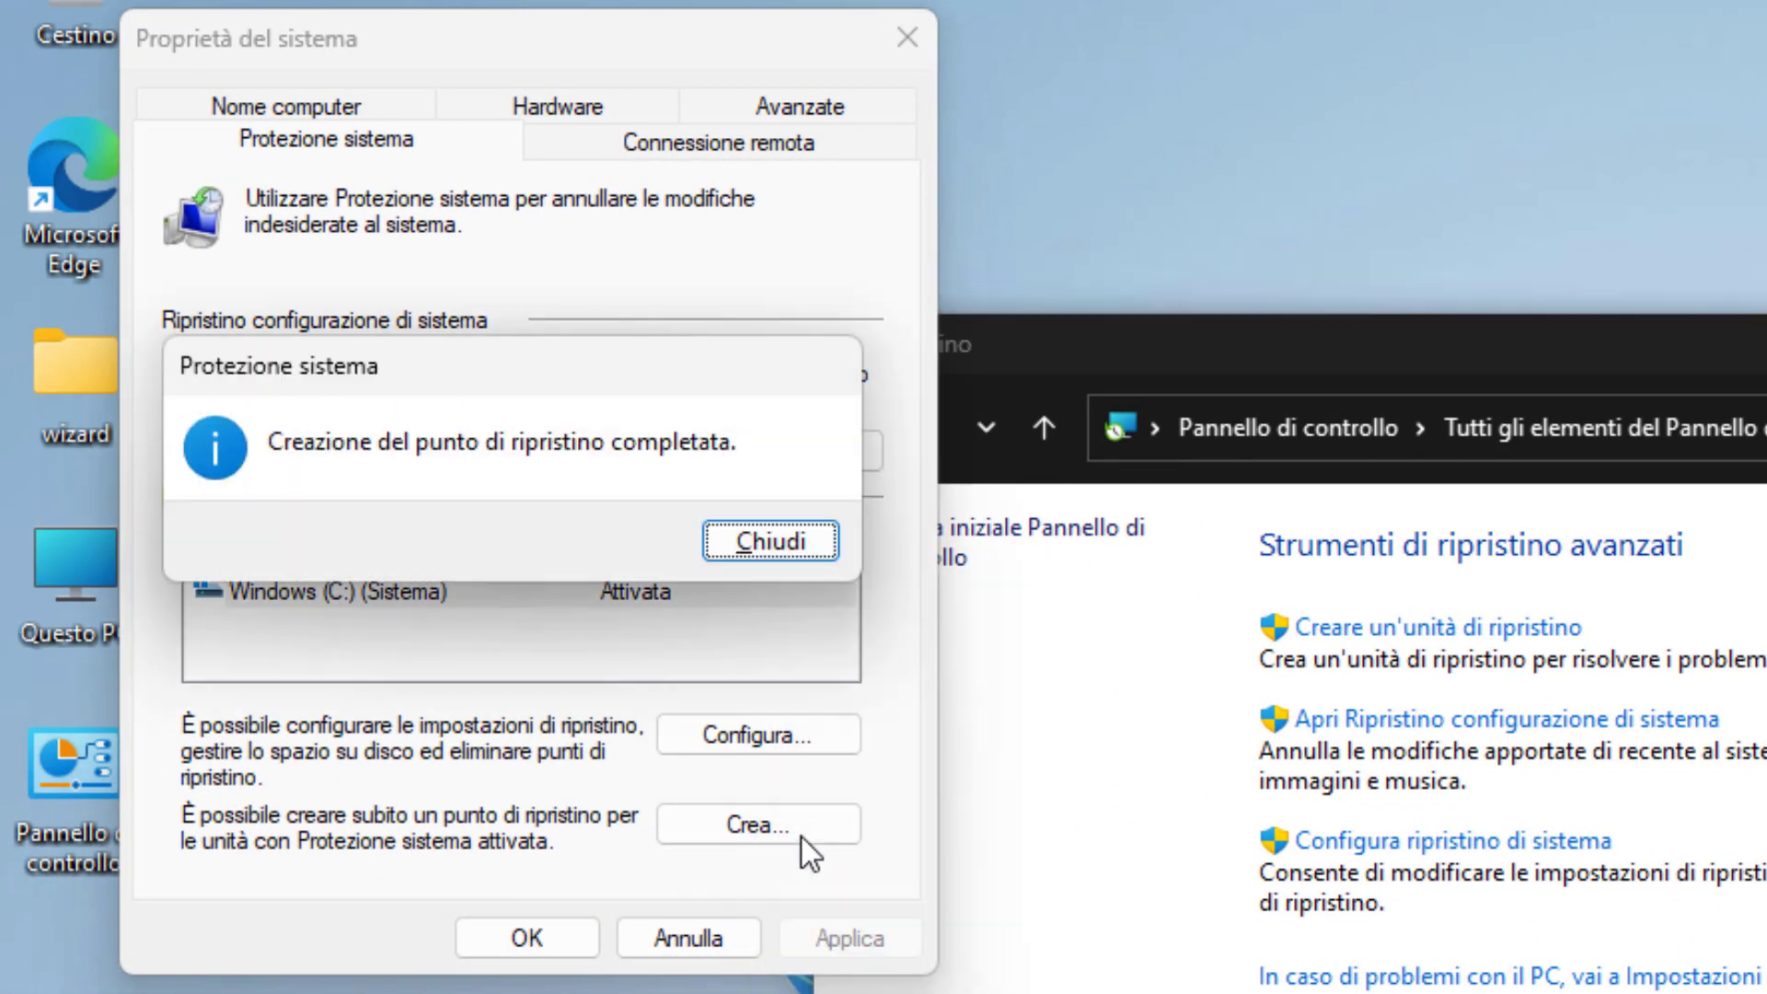
{"action": "key", "text": "Return"}
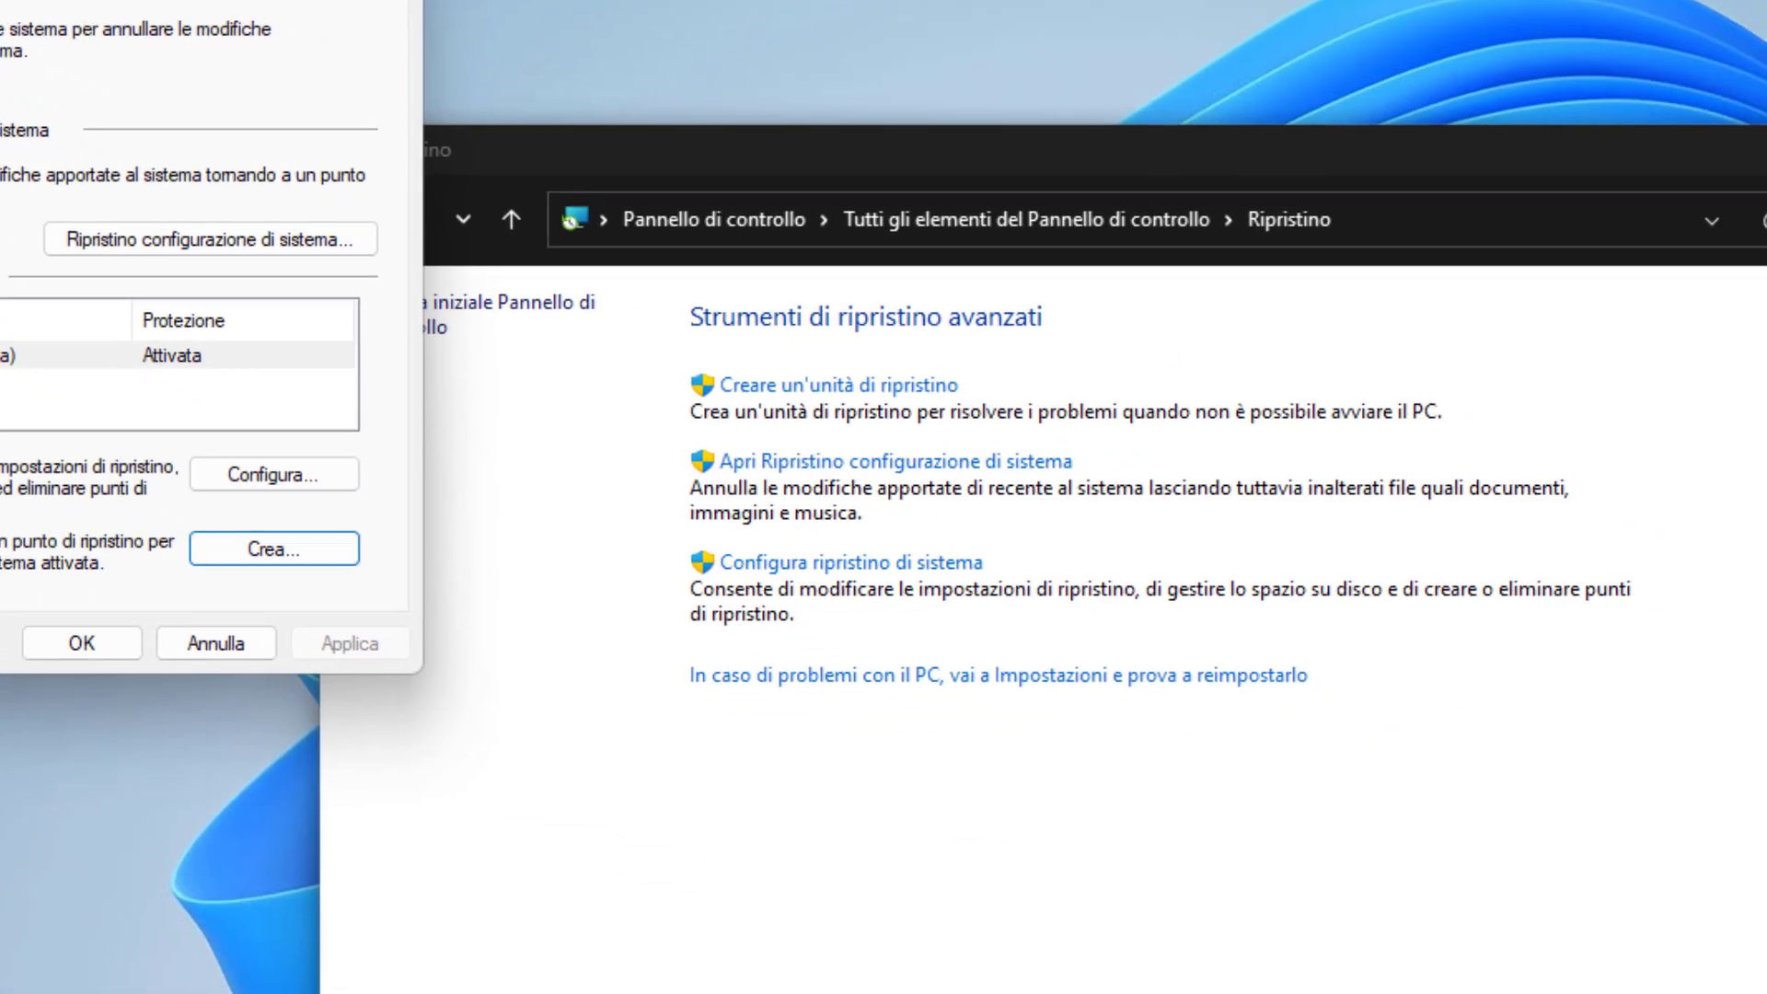
{"action": "key", "text": "Escape"}
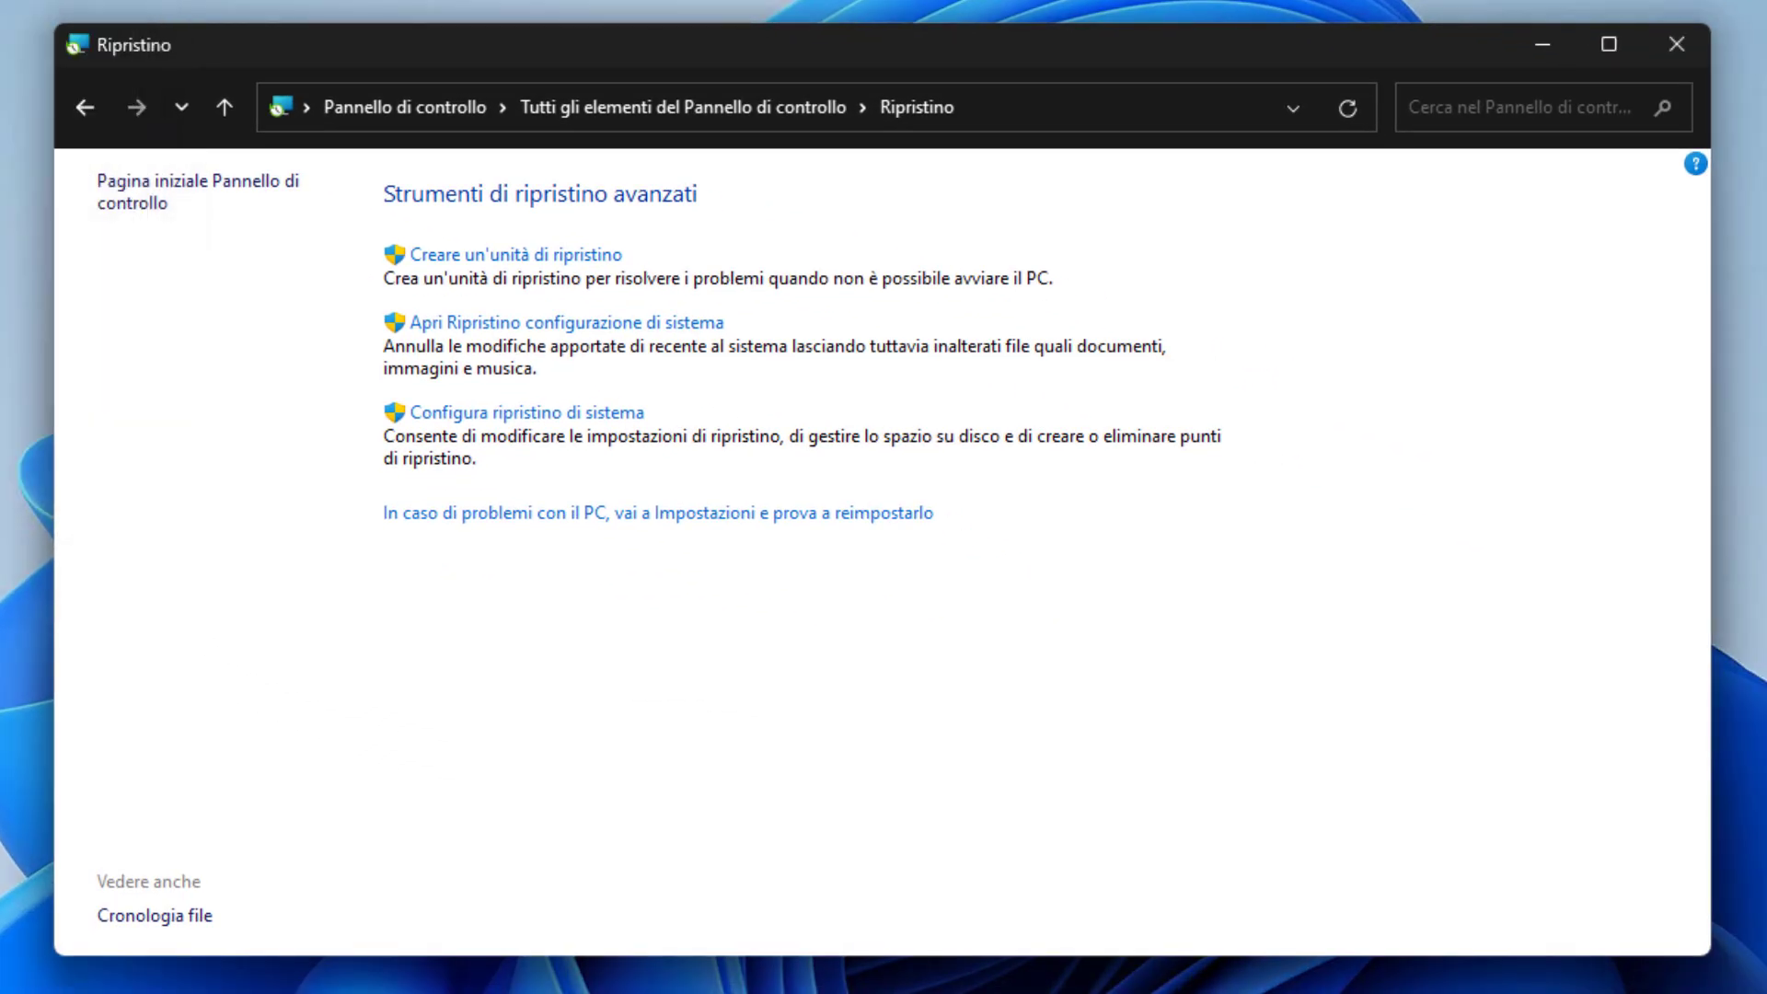
Step: Start Ripristino configurazione di sistema and advance past its introduction to check the available restore points
{"action": "left_click", "coordinate": [556, 324]}
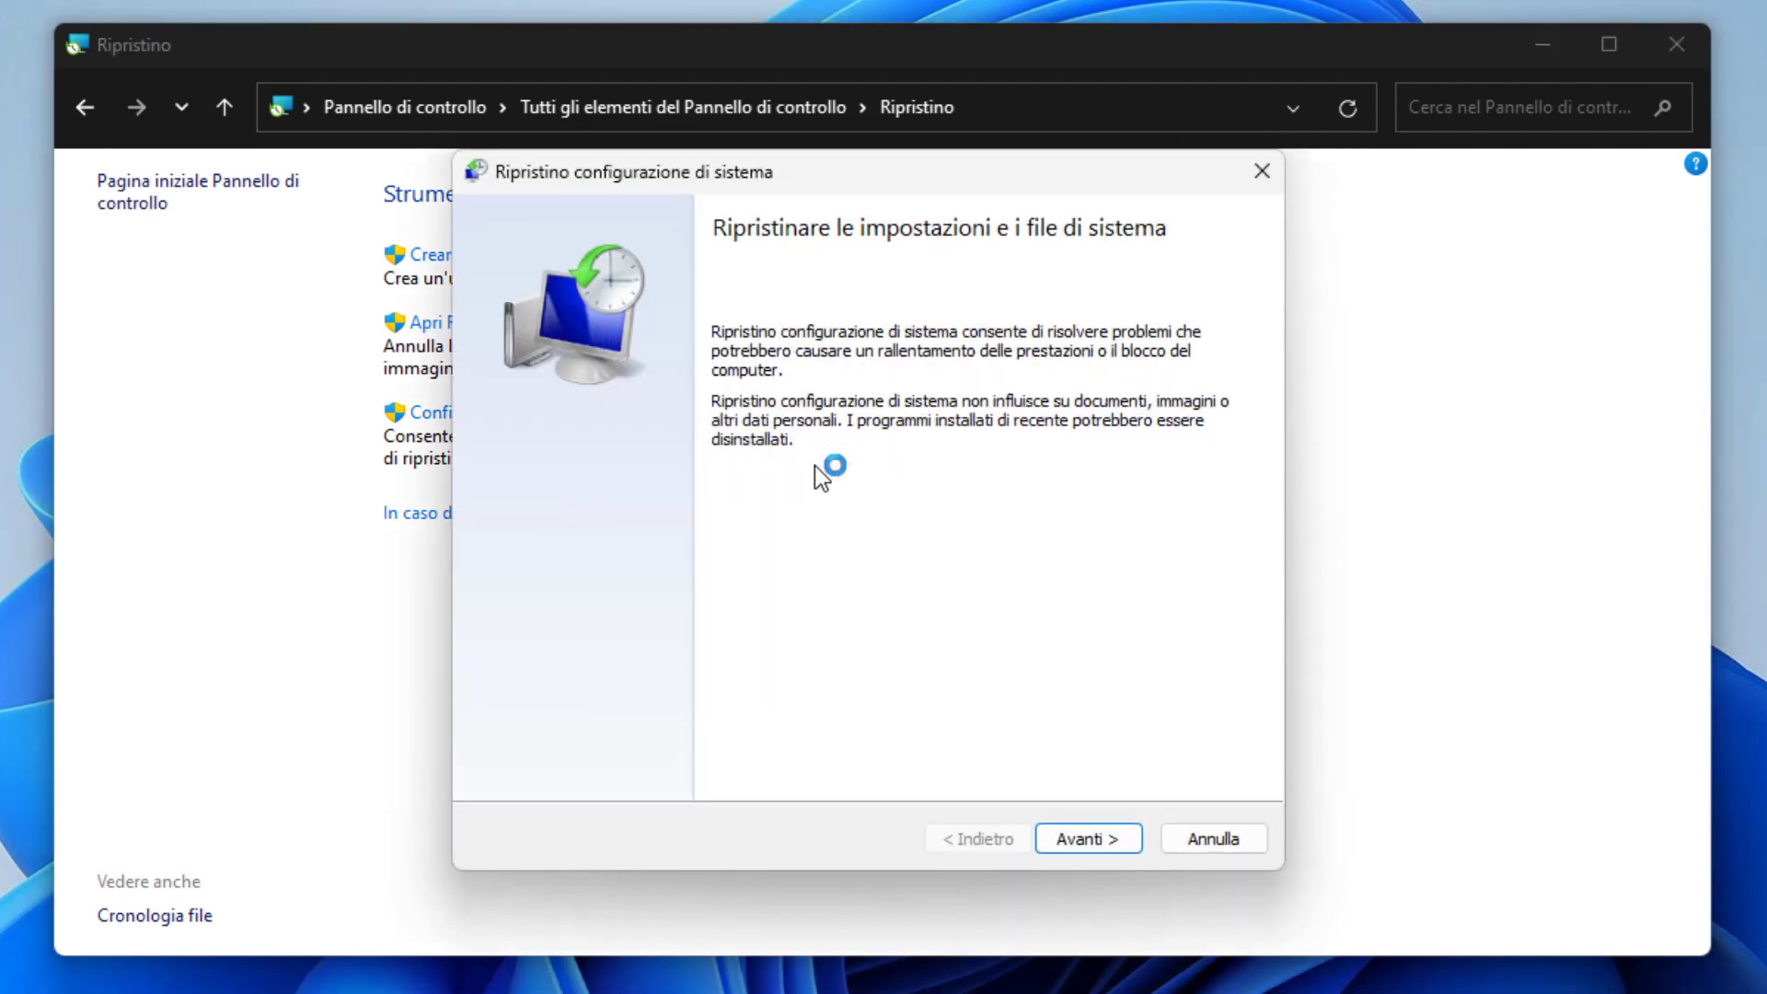
{"action": "key", "text": "Return"}
{"action": "left_click", "coordinate": [815, 466]}
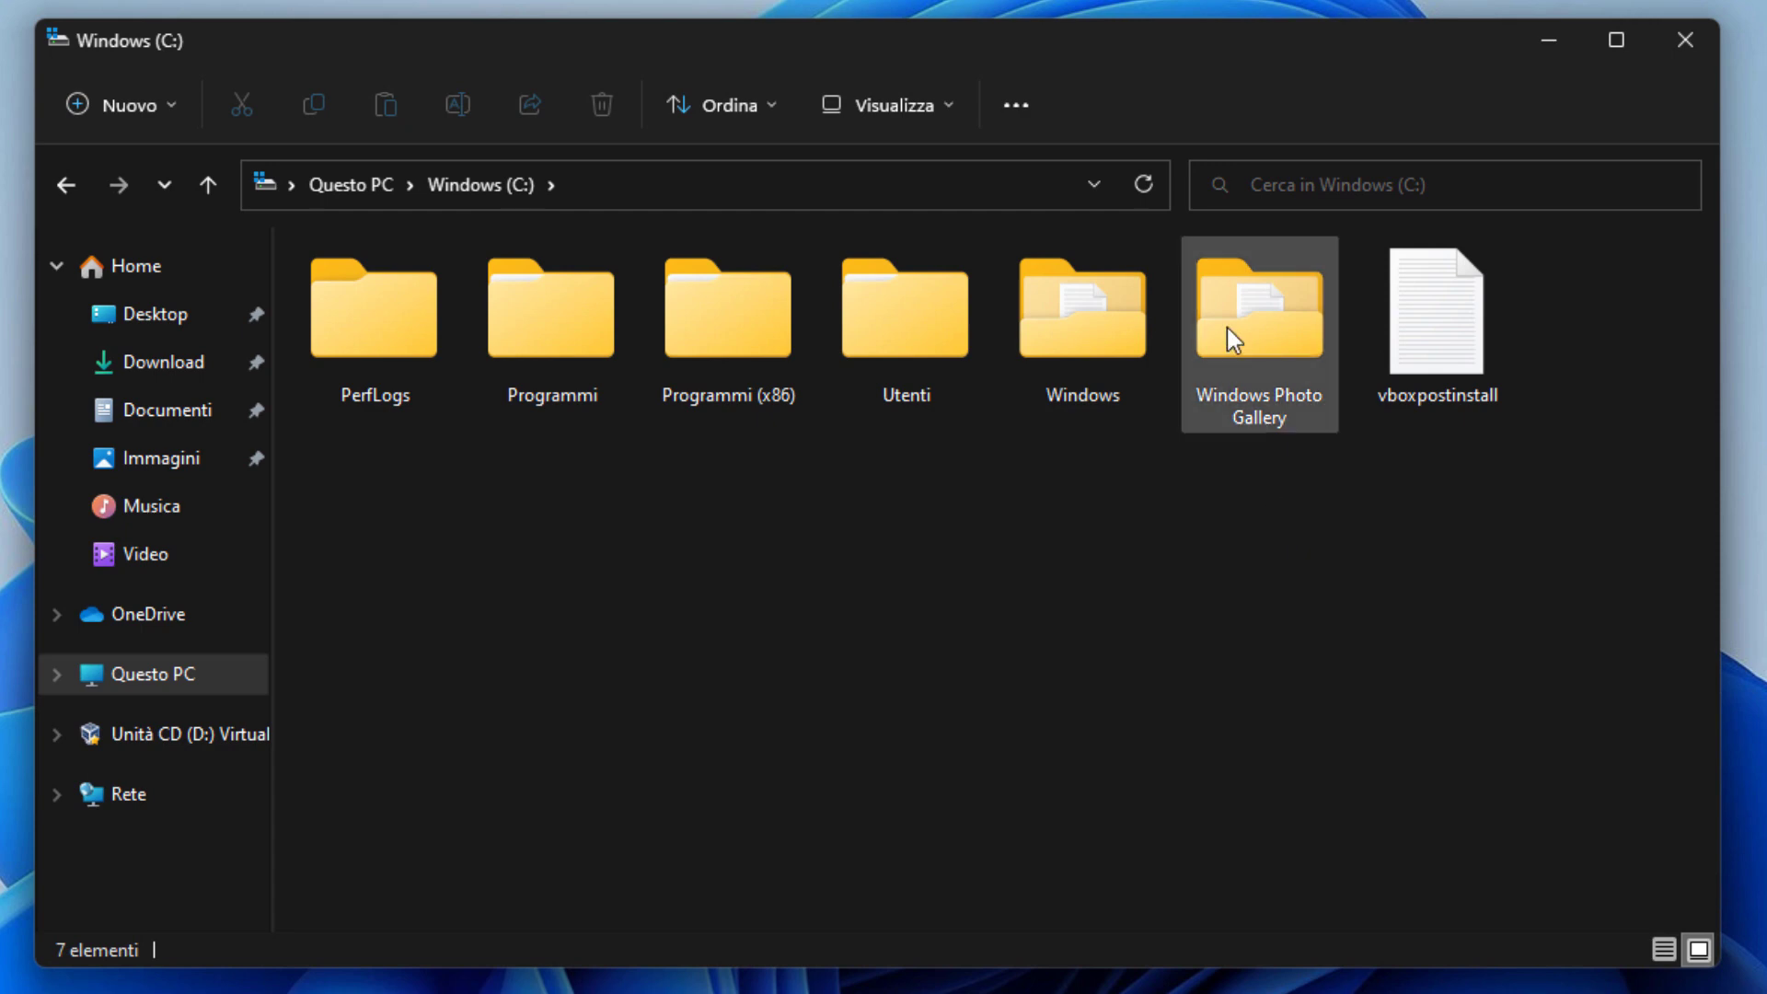
Step: Run Setup_IT from the Windows Photo Gallery folder as administrator, allow its changes, and close the command prompt once copying finishes
{"action": "double_click", "coordinate": [1227, 330]}
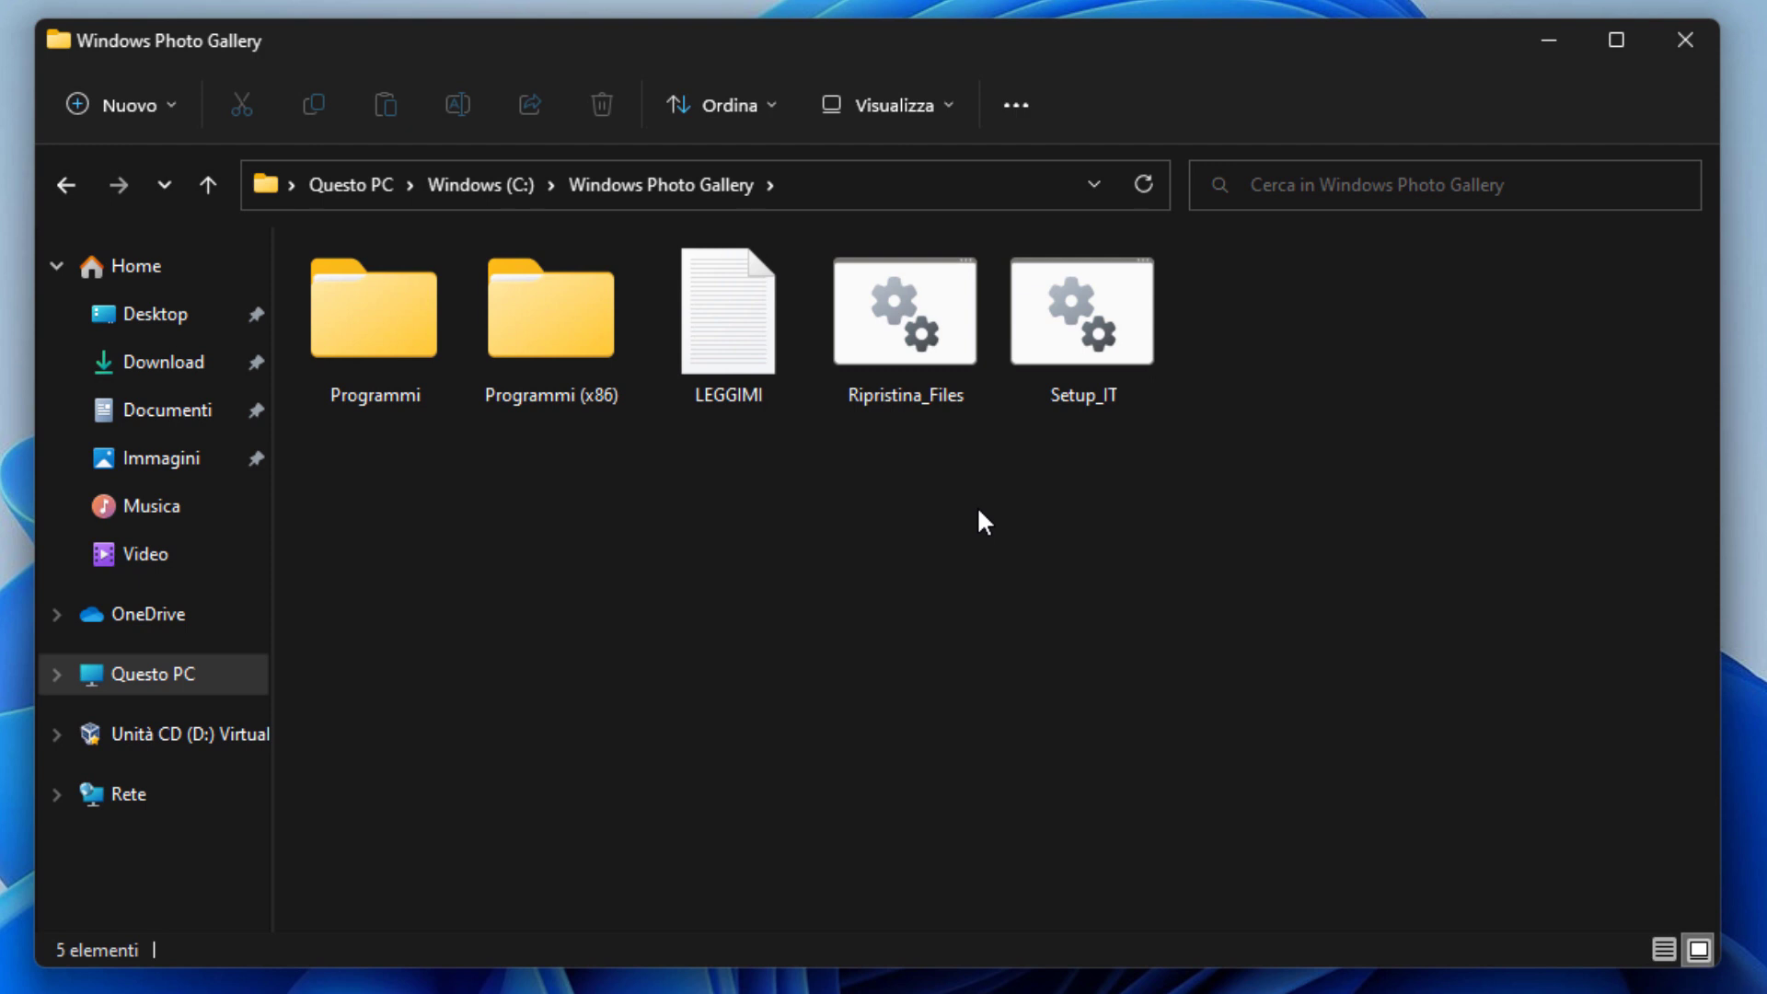
{"action": "left_click", "coordinate": [1061, 309]}
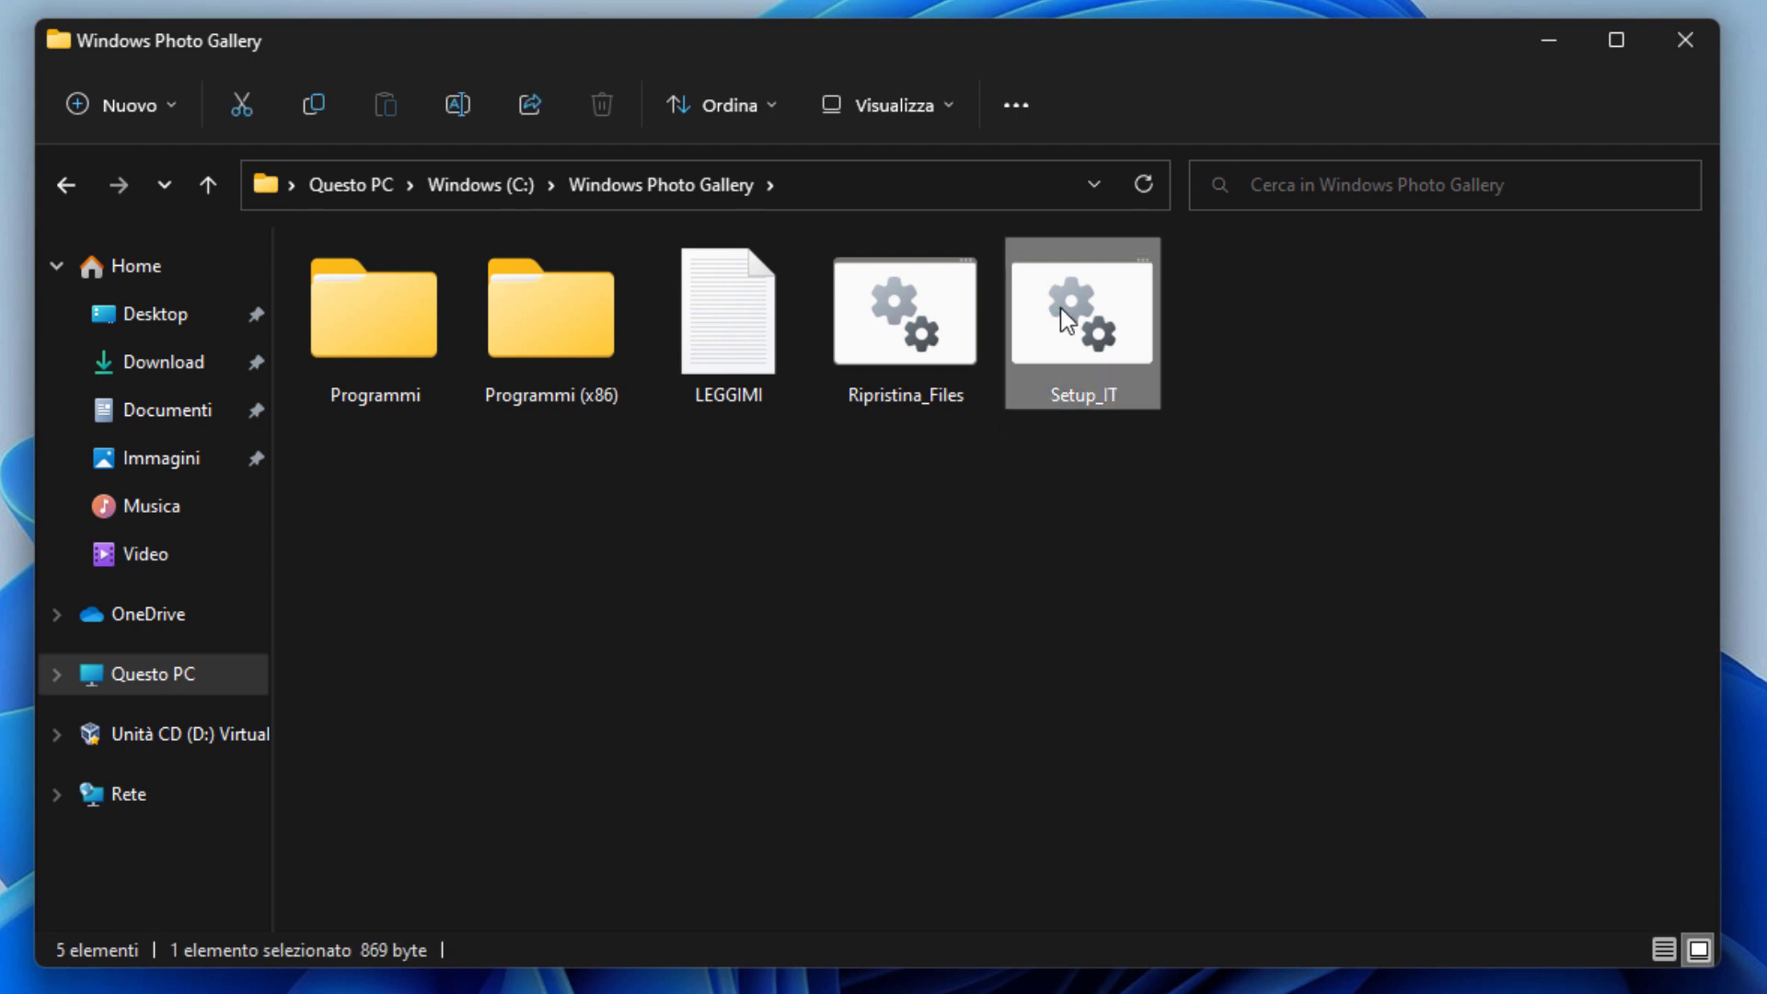
{"action": "right_click", "coordinate": [1060, 307]}
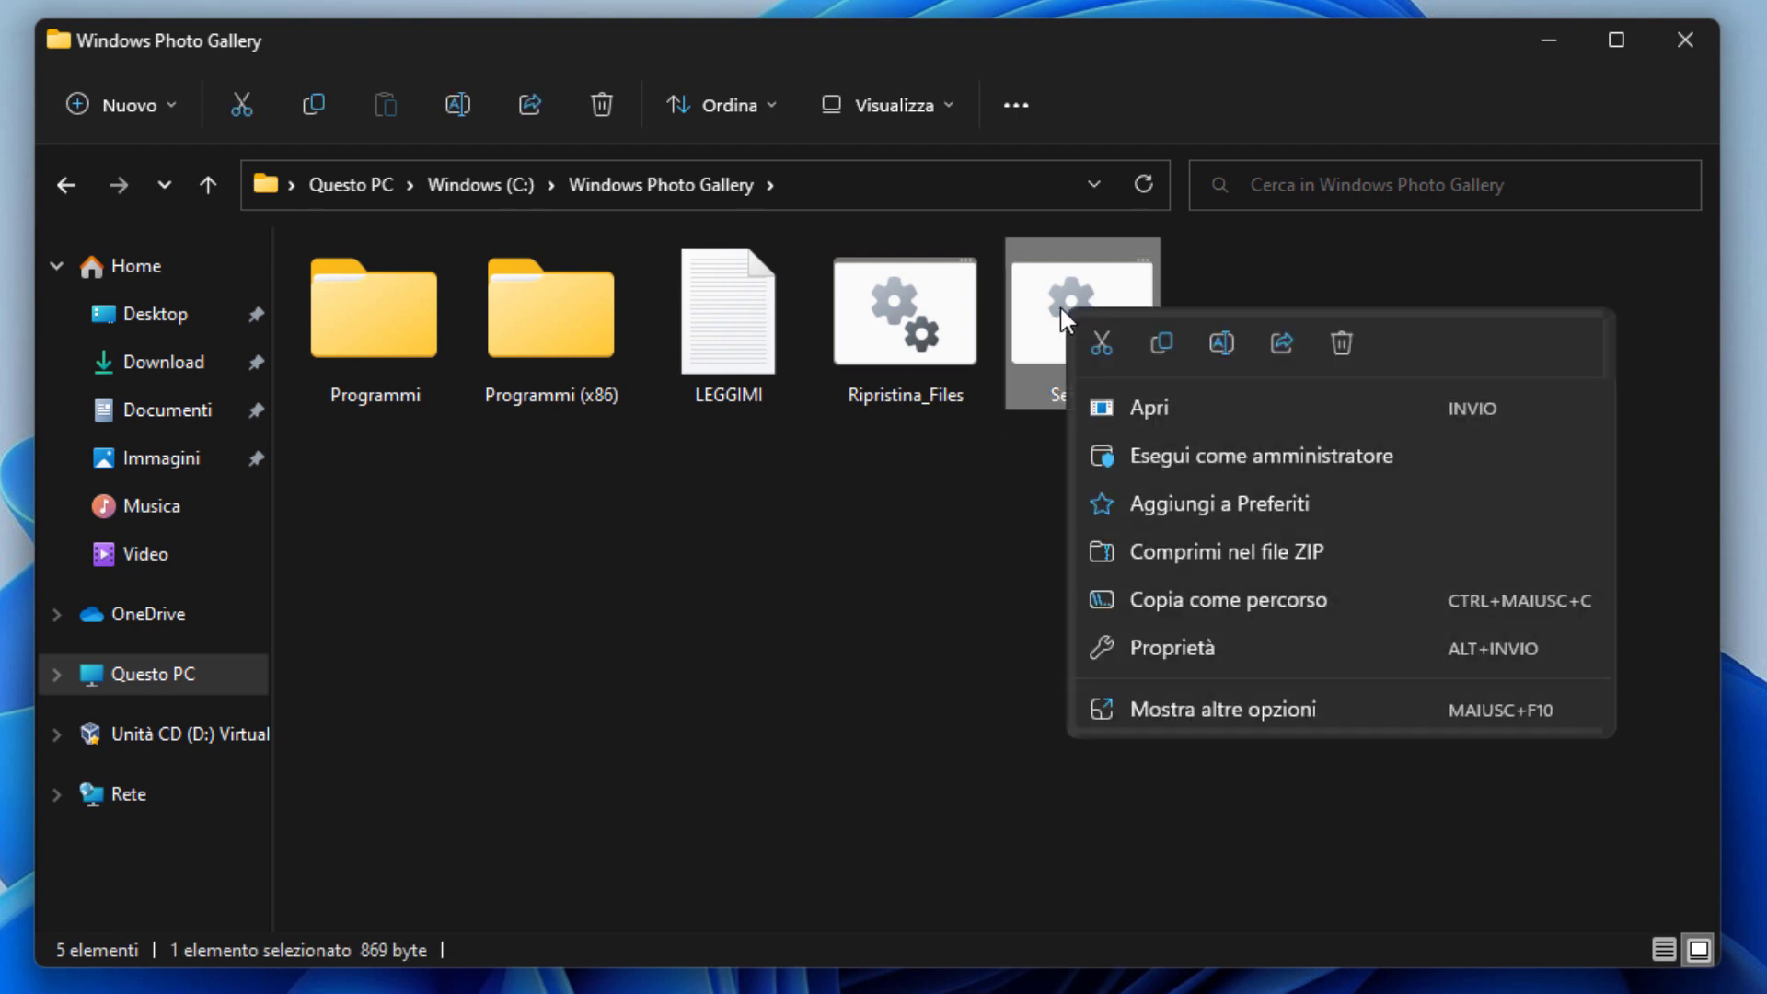
{"action": "left_click", "coordinate": [1176, 446]}
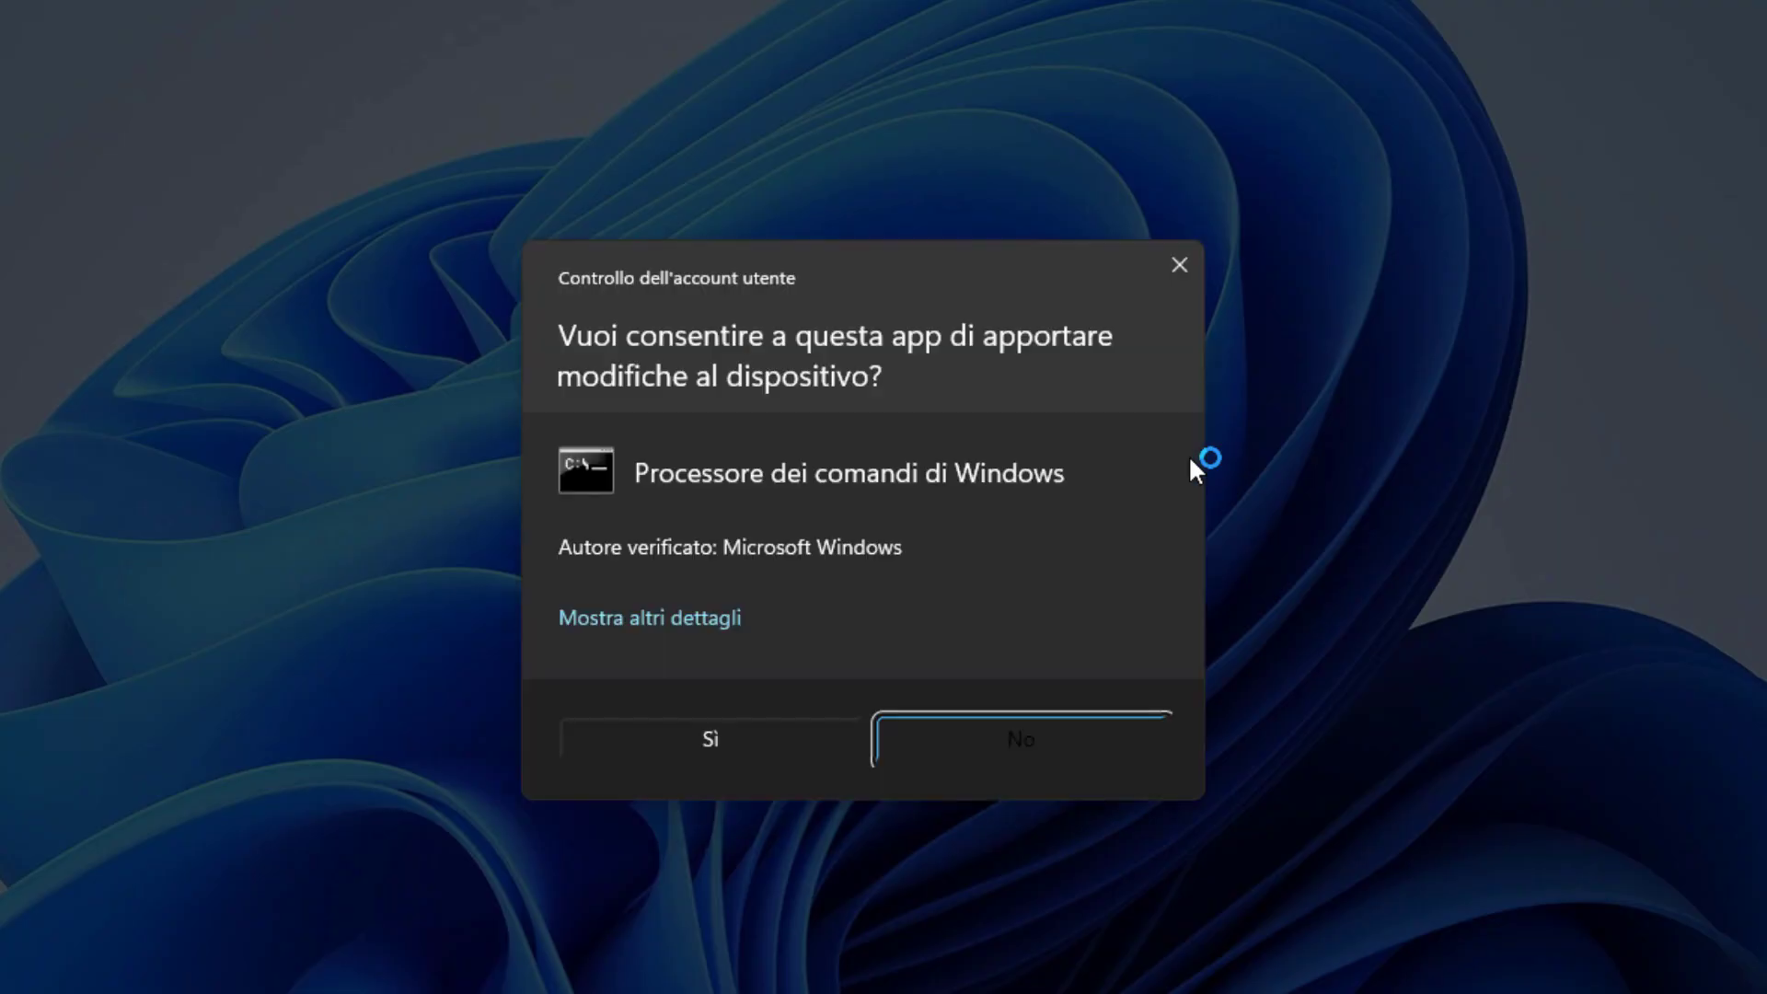
{"action": "key", "text": "Left"}
{"action": "key", "text": "Return"}
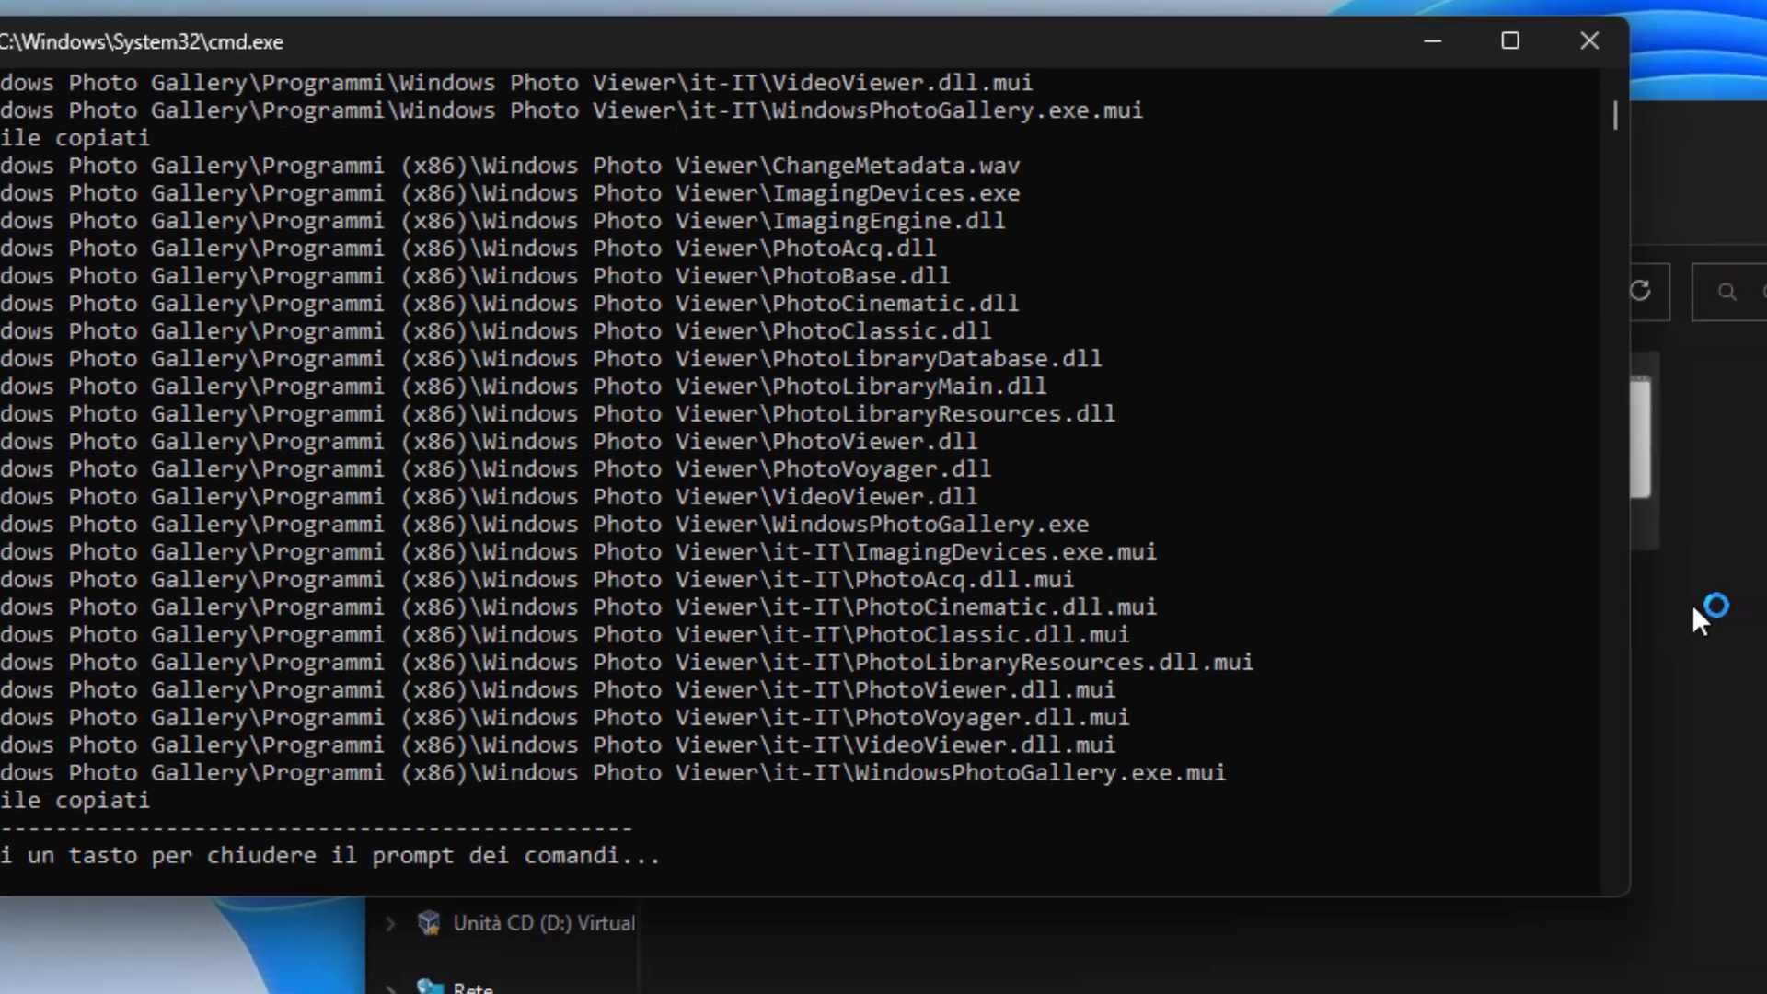
{"action": "key", "text": "Return"}
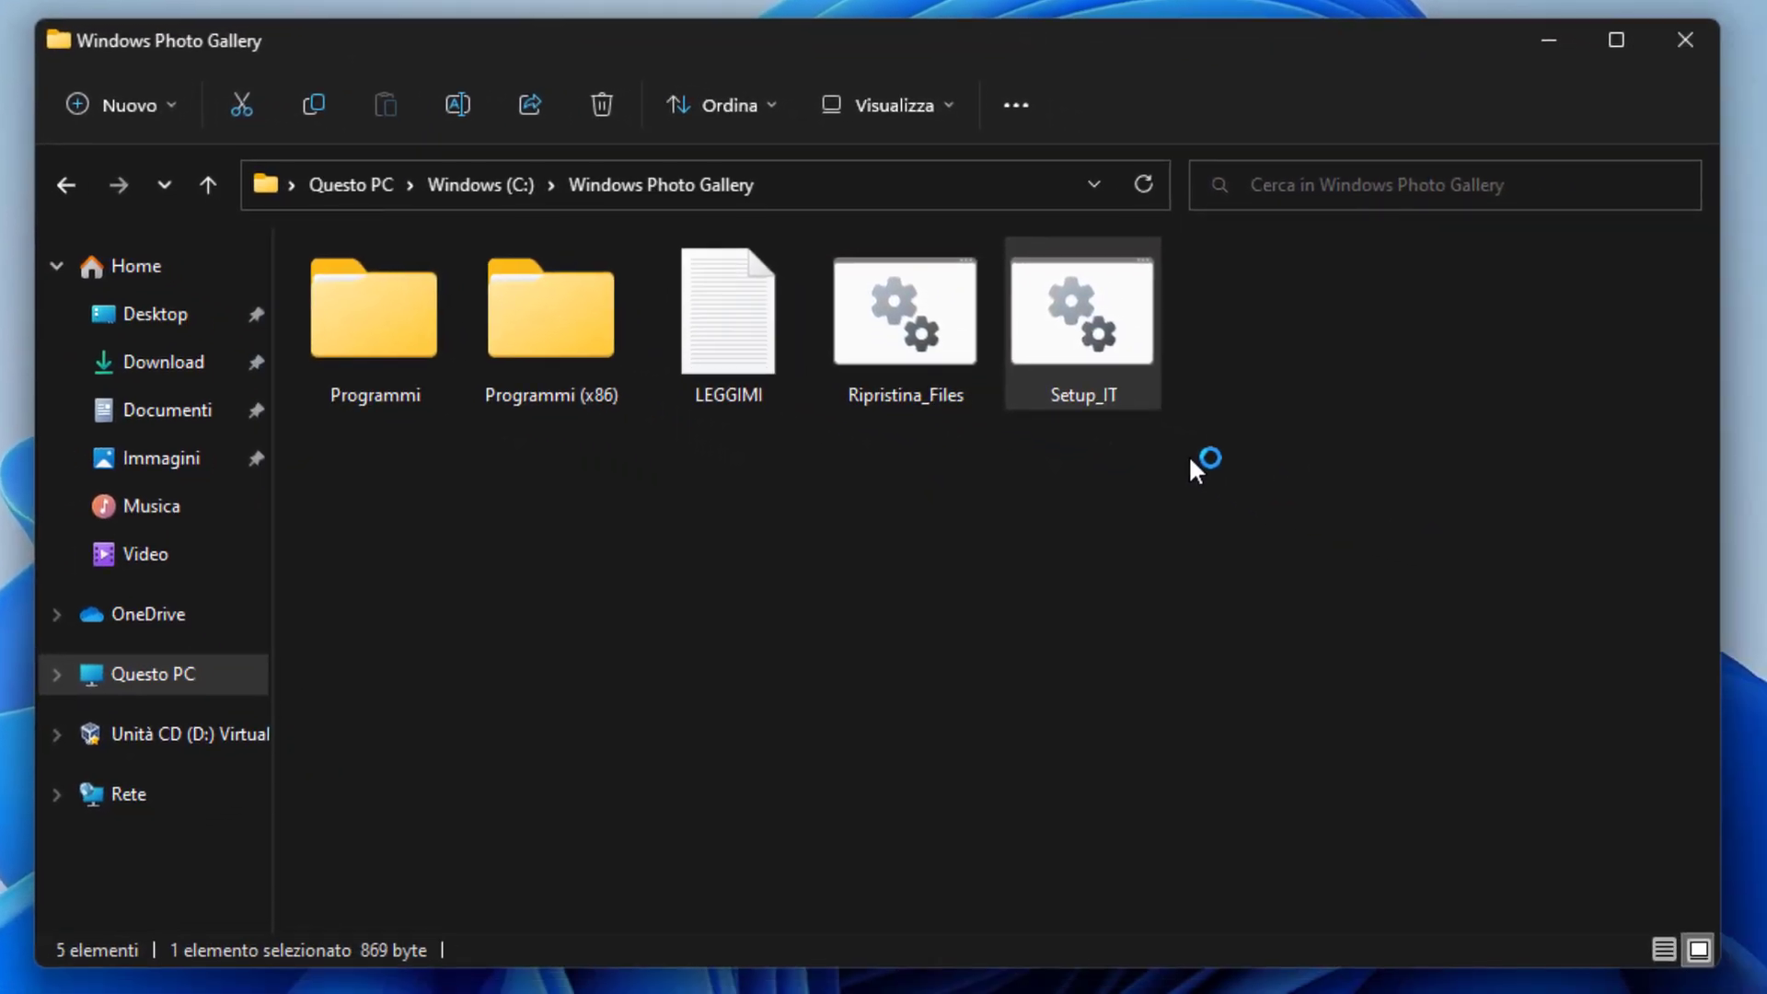
{"action": "left_click", "coordinate": [1189, 454]}
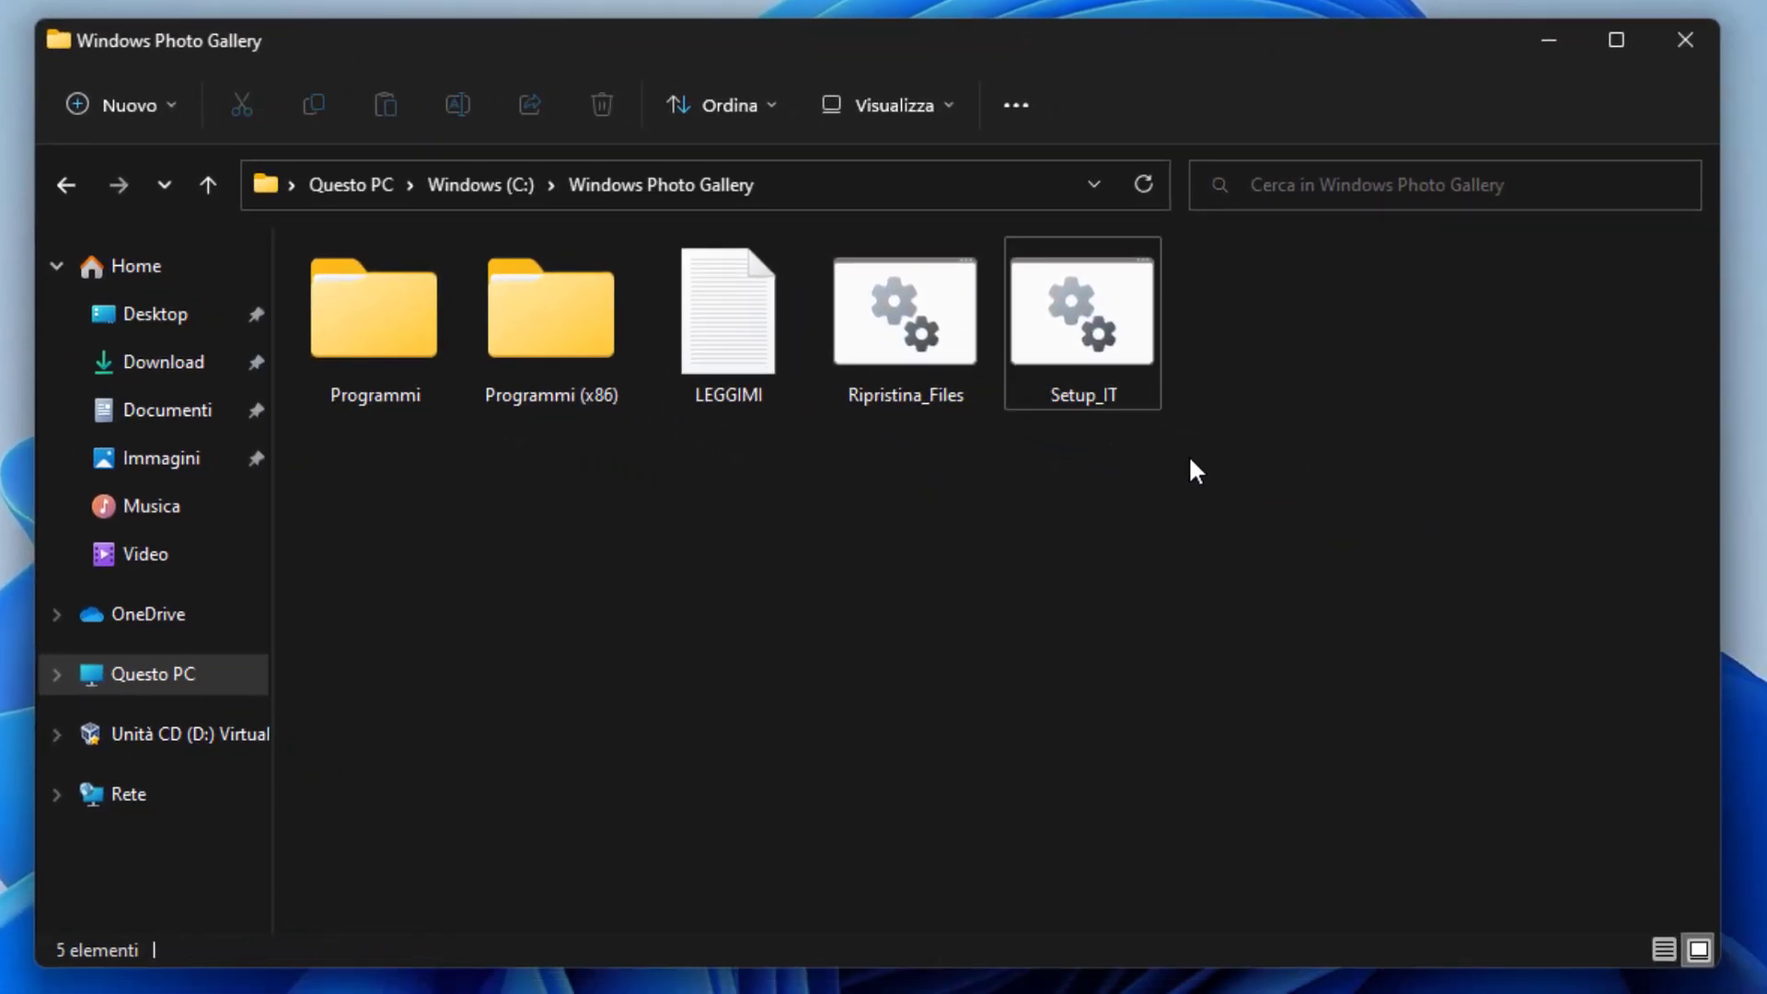
Step: Open the wallpaper image in Immagini with Raccolta foto Windows and make that app the default for .jpg files
{"action": "left_click", "coordinate": [217, 468]}
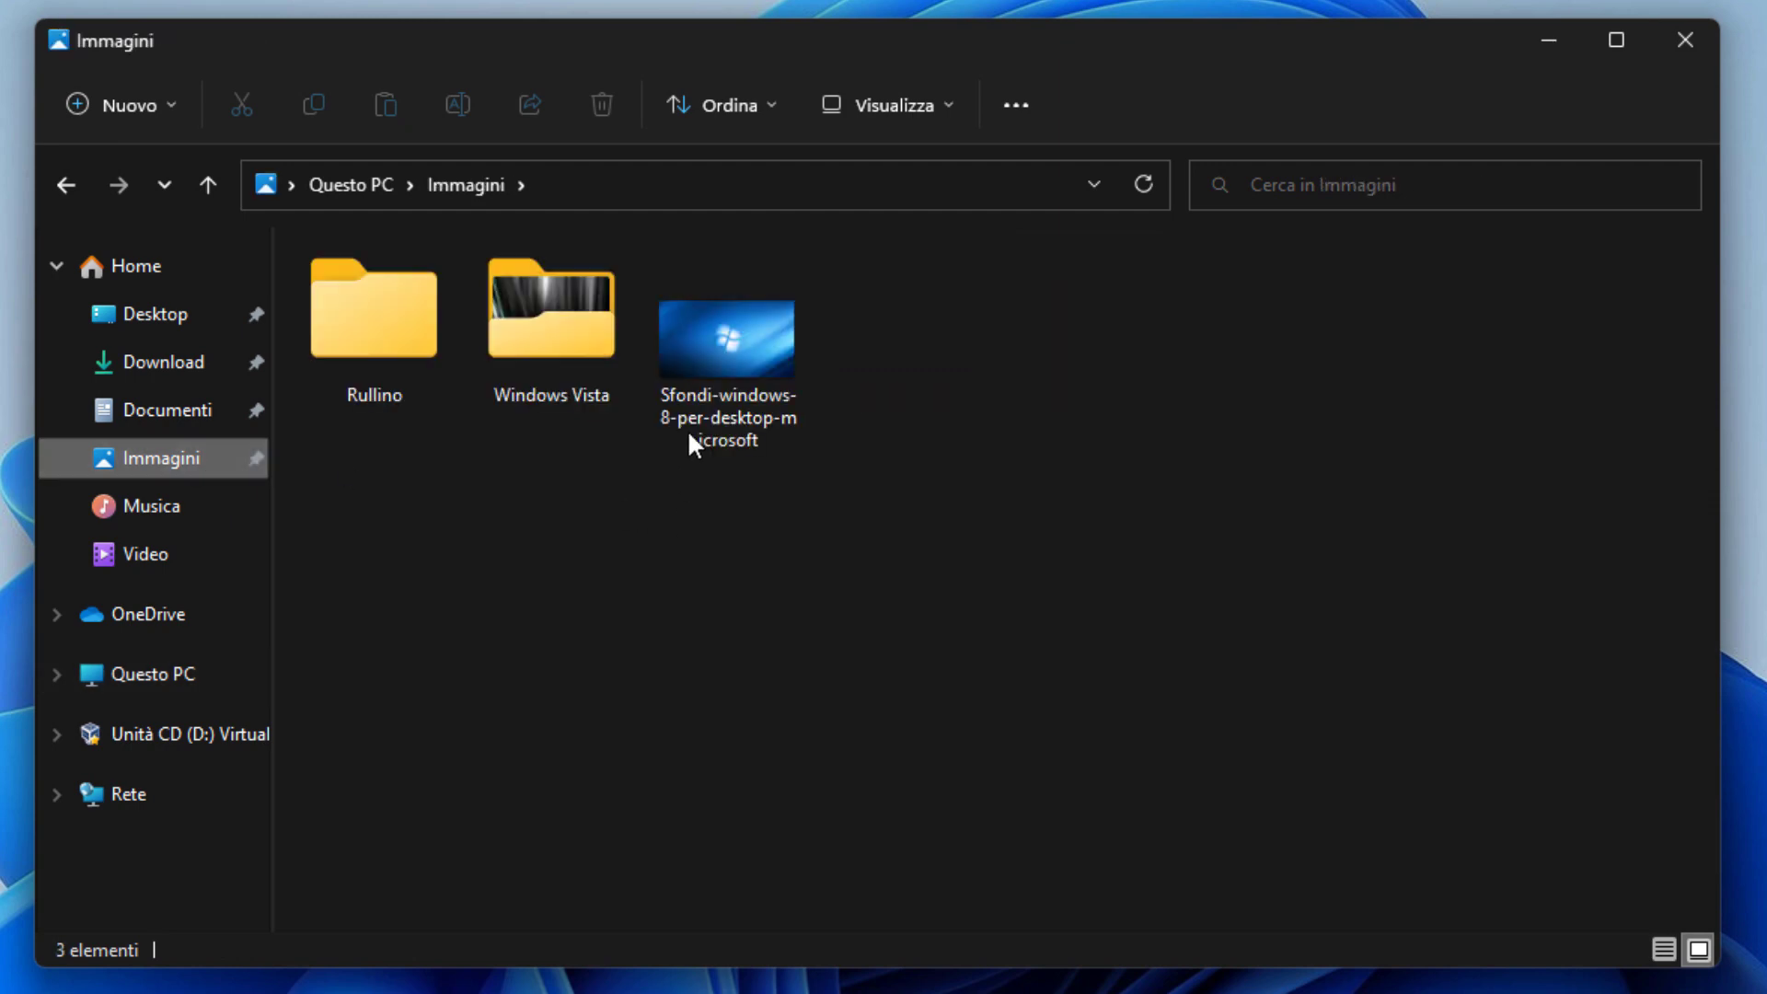
{"action": "left_click", "coordinate": [720, 361]}
{"action": "right_click", "coordinate": [716, 352]}
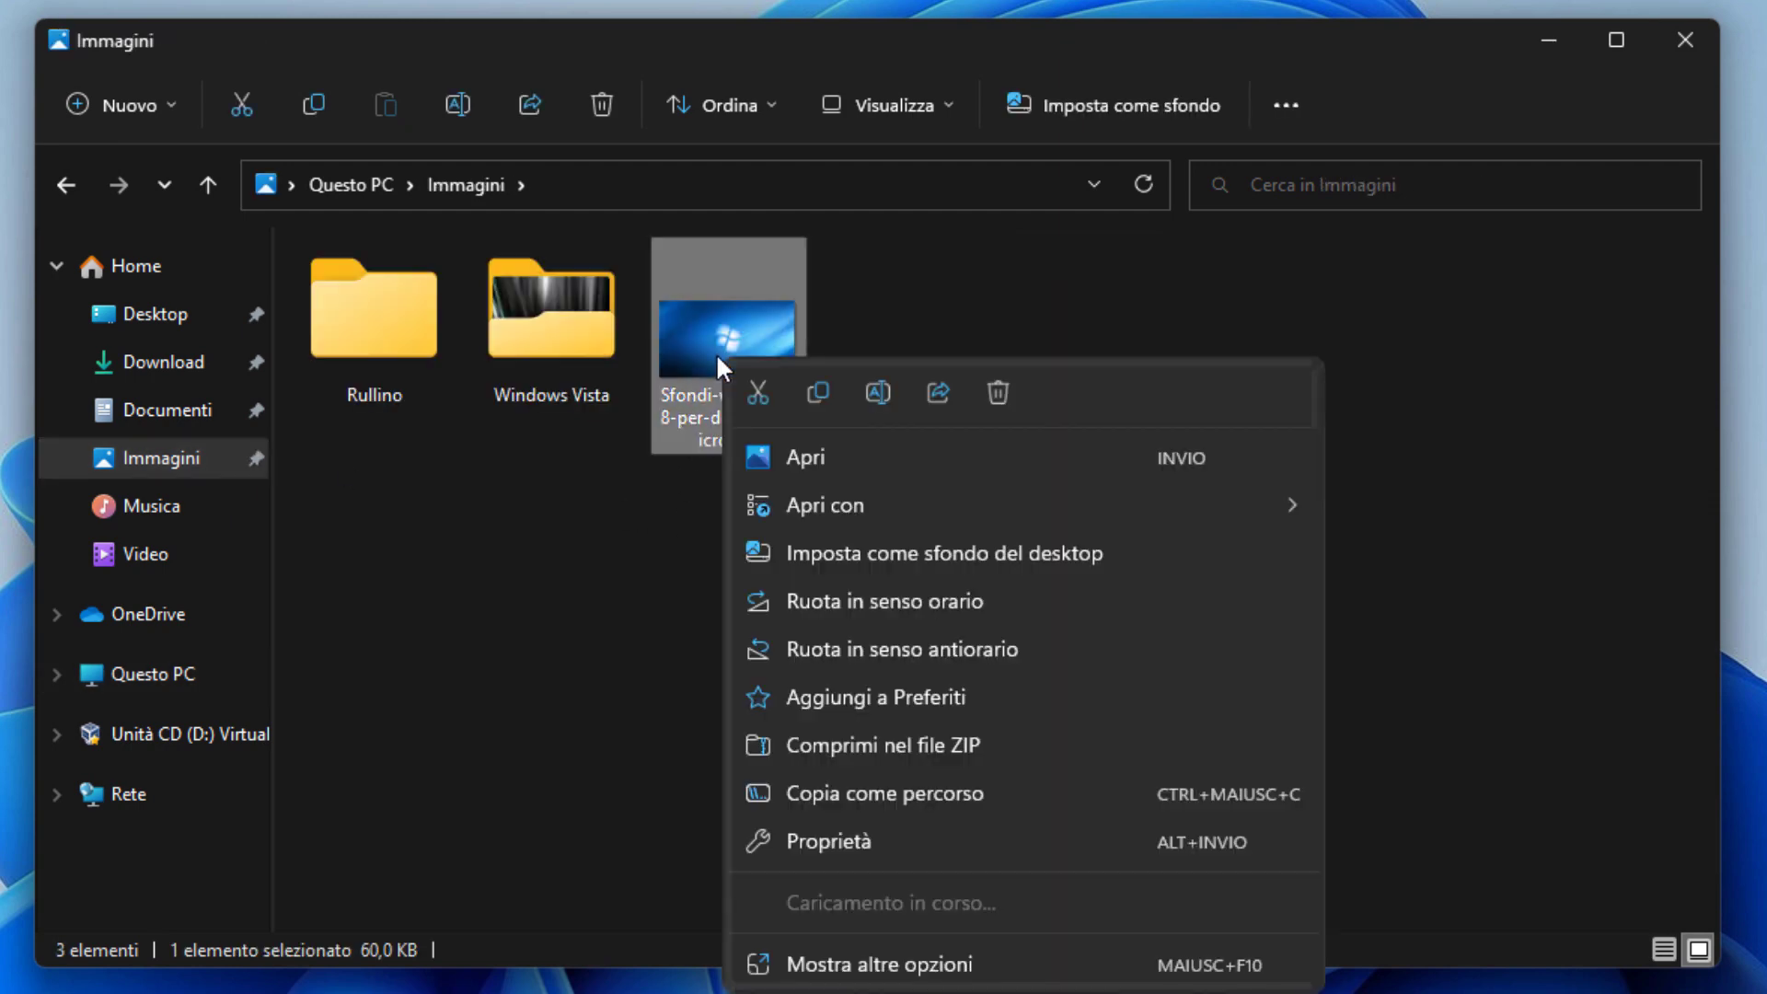
{"action": "mouse_move", "coordinate": [875, 500]}
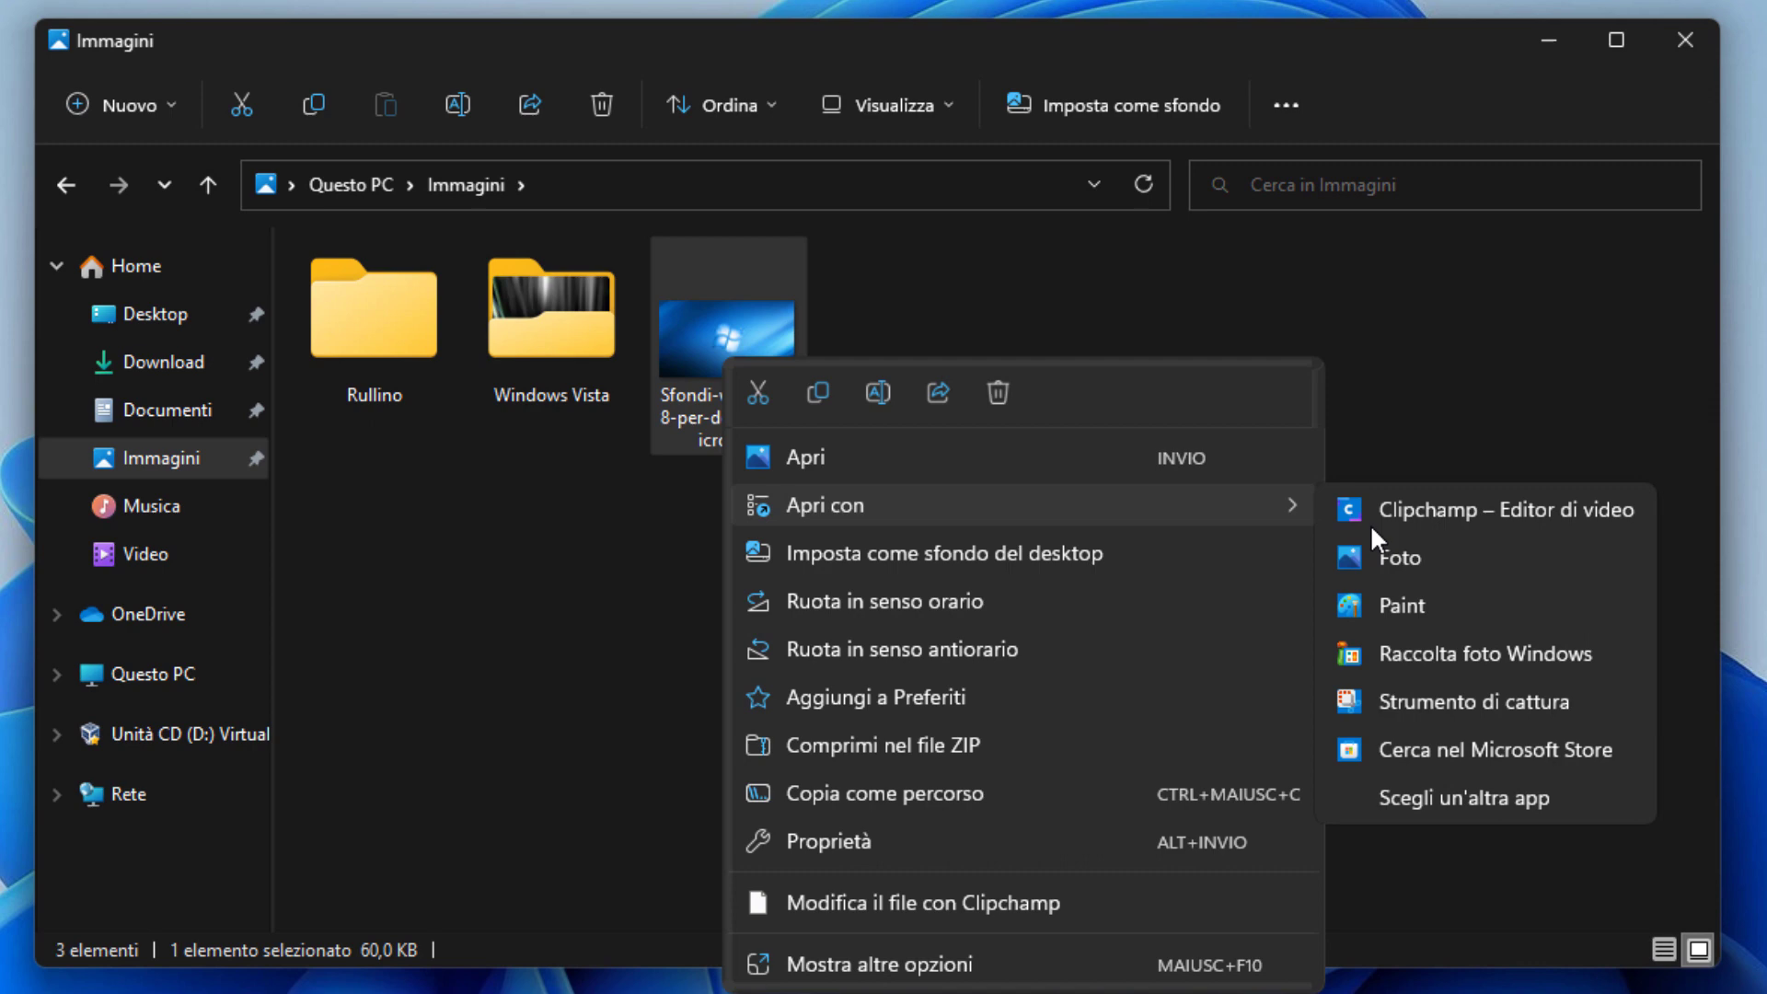
{"action": "left_click", "coordinate": [1553, 648]}
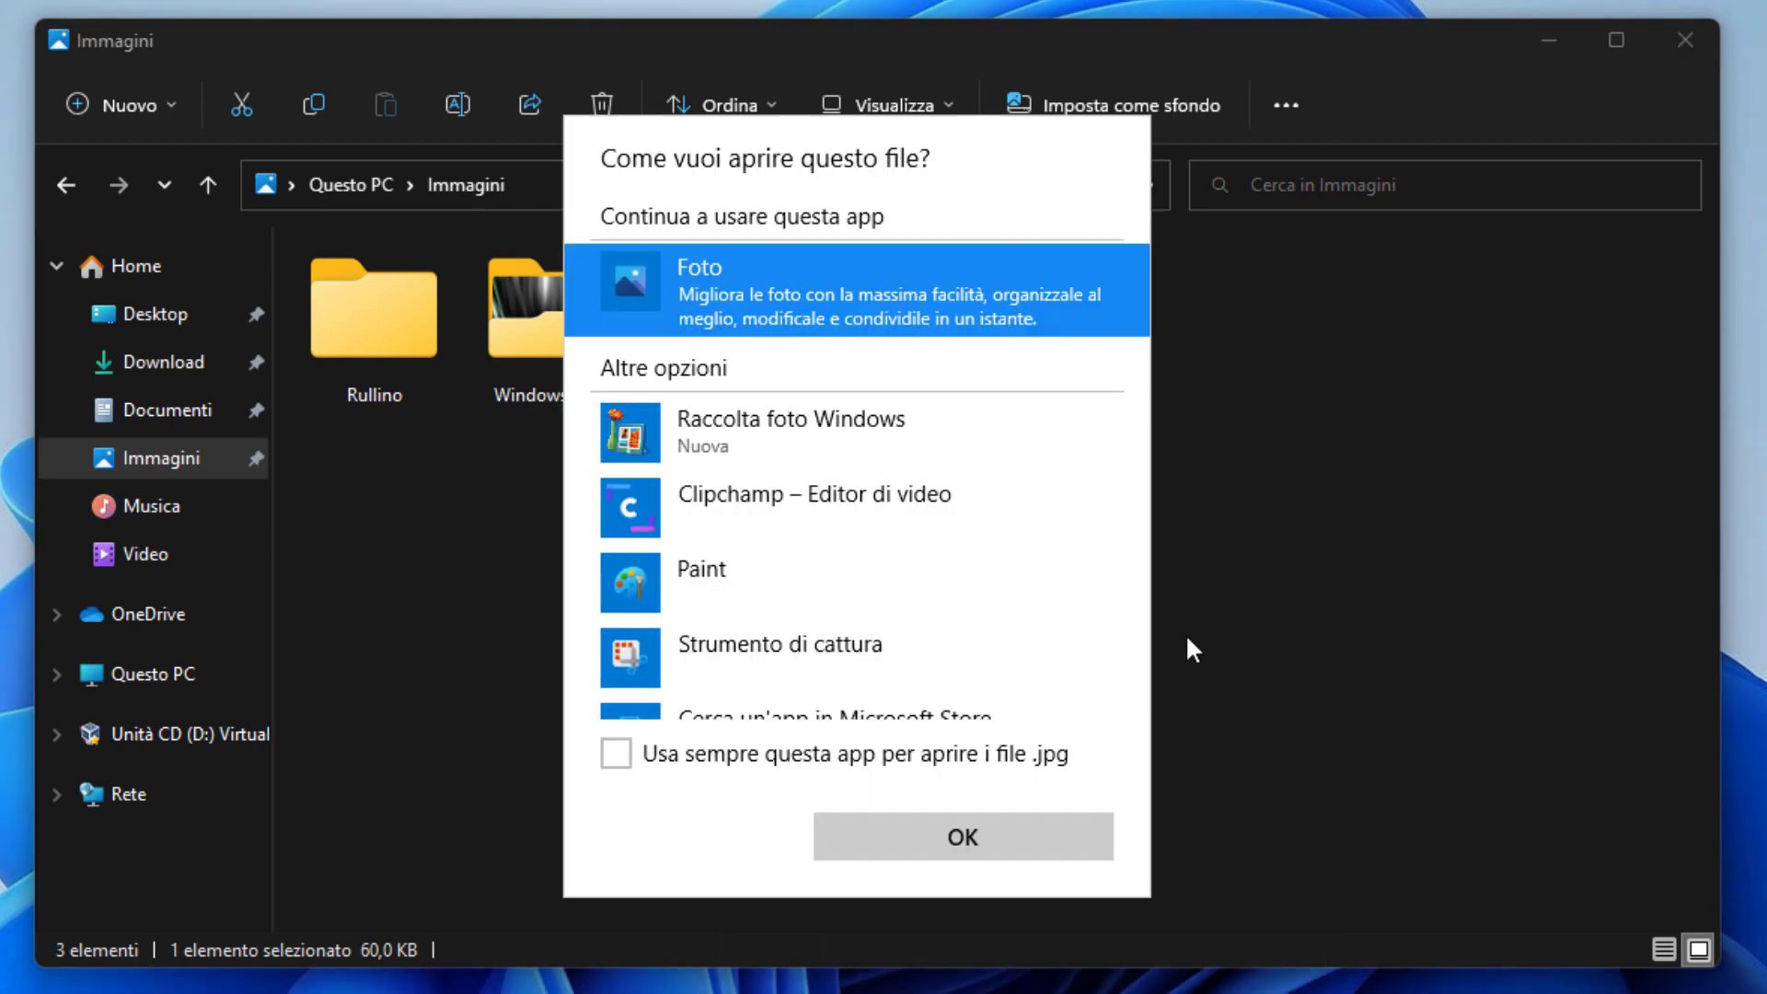
{"action": "left_click", "coordinate": [763, 441]}
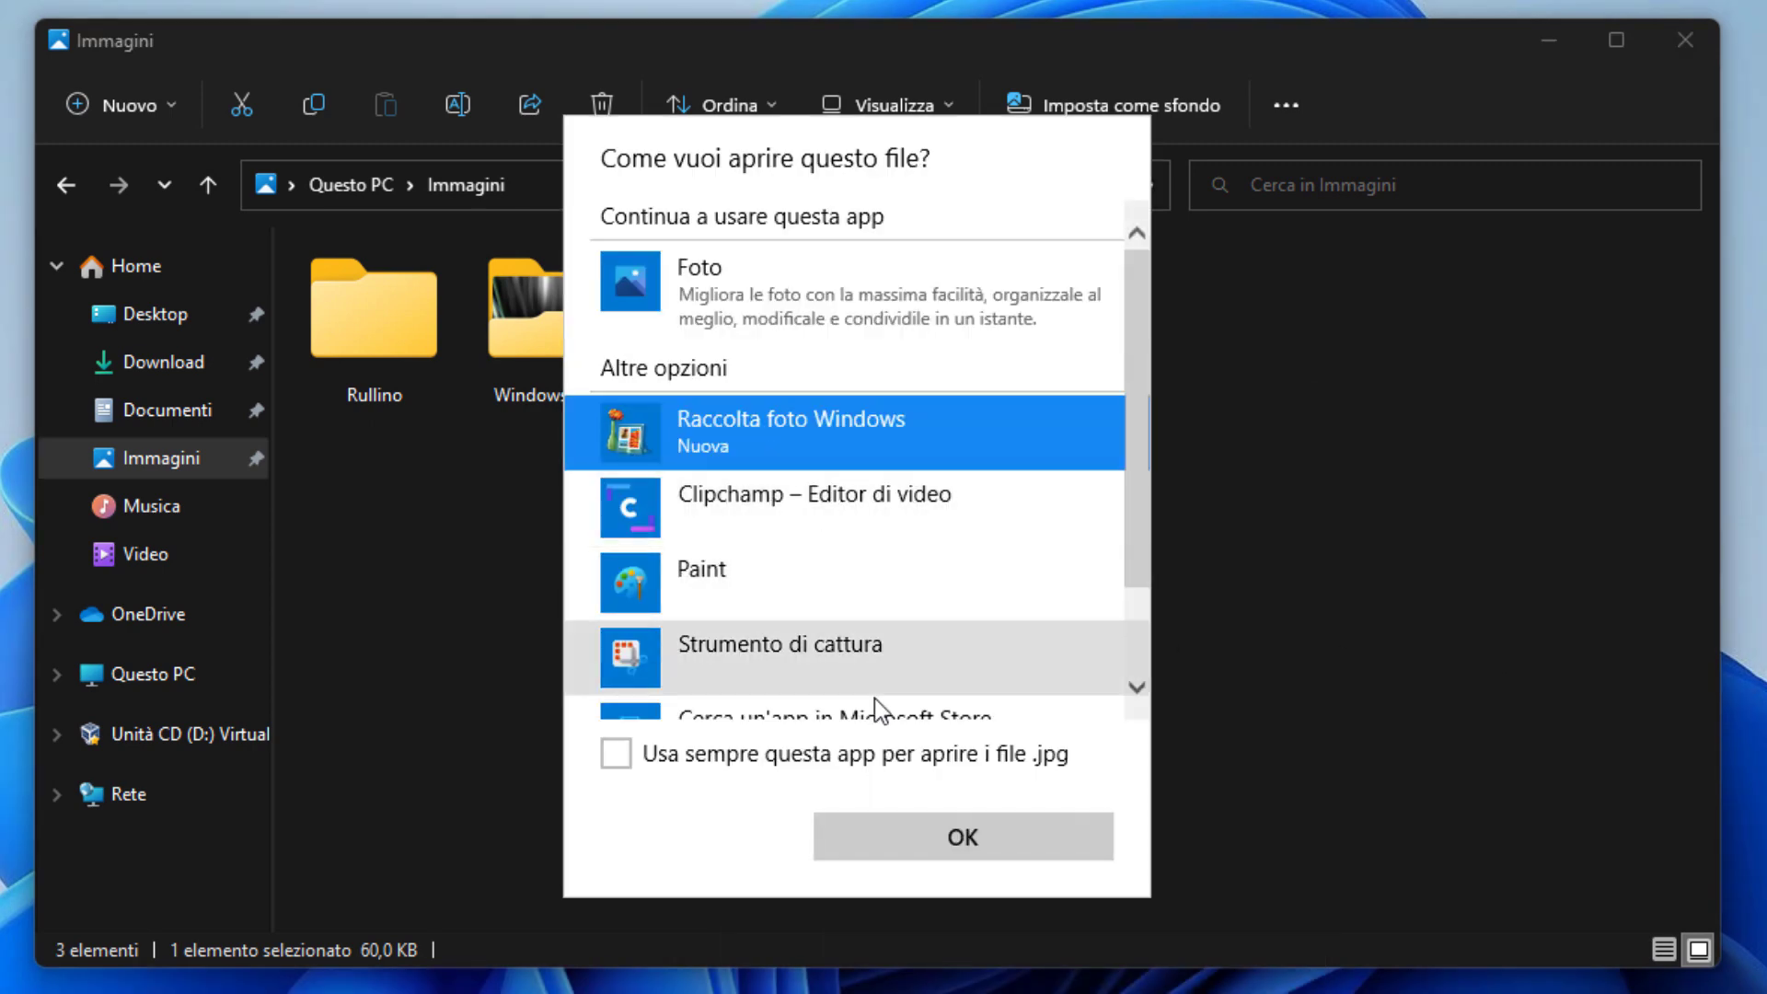
{"action": "left_click", "coordinate": [889, 756]}
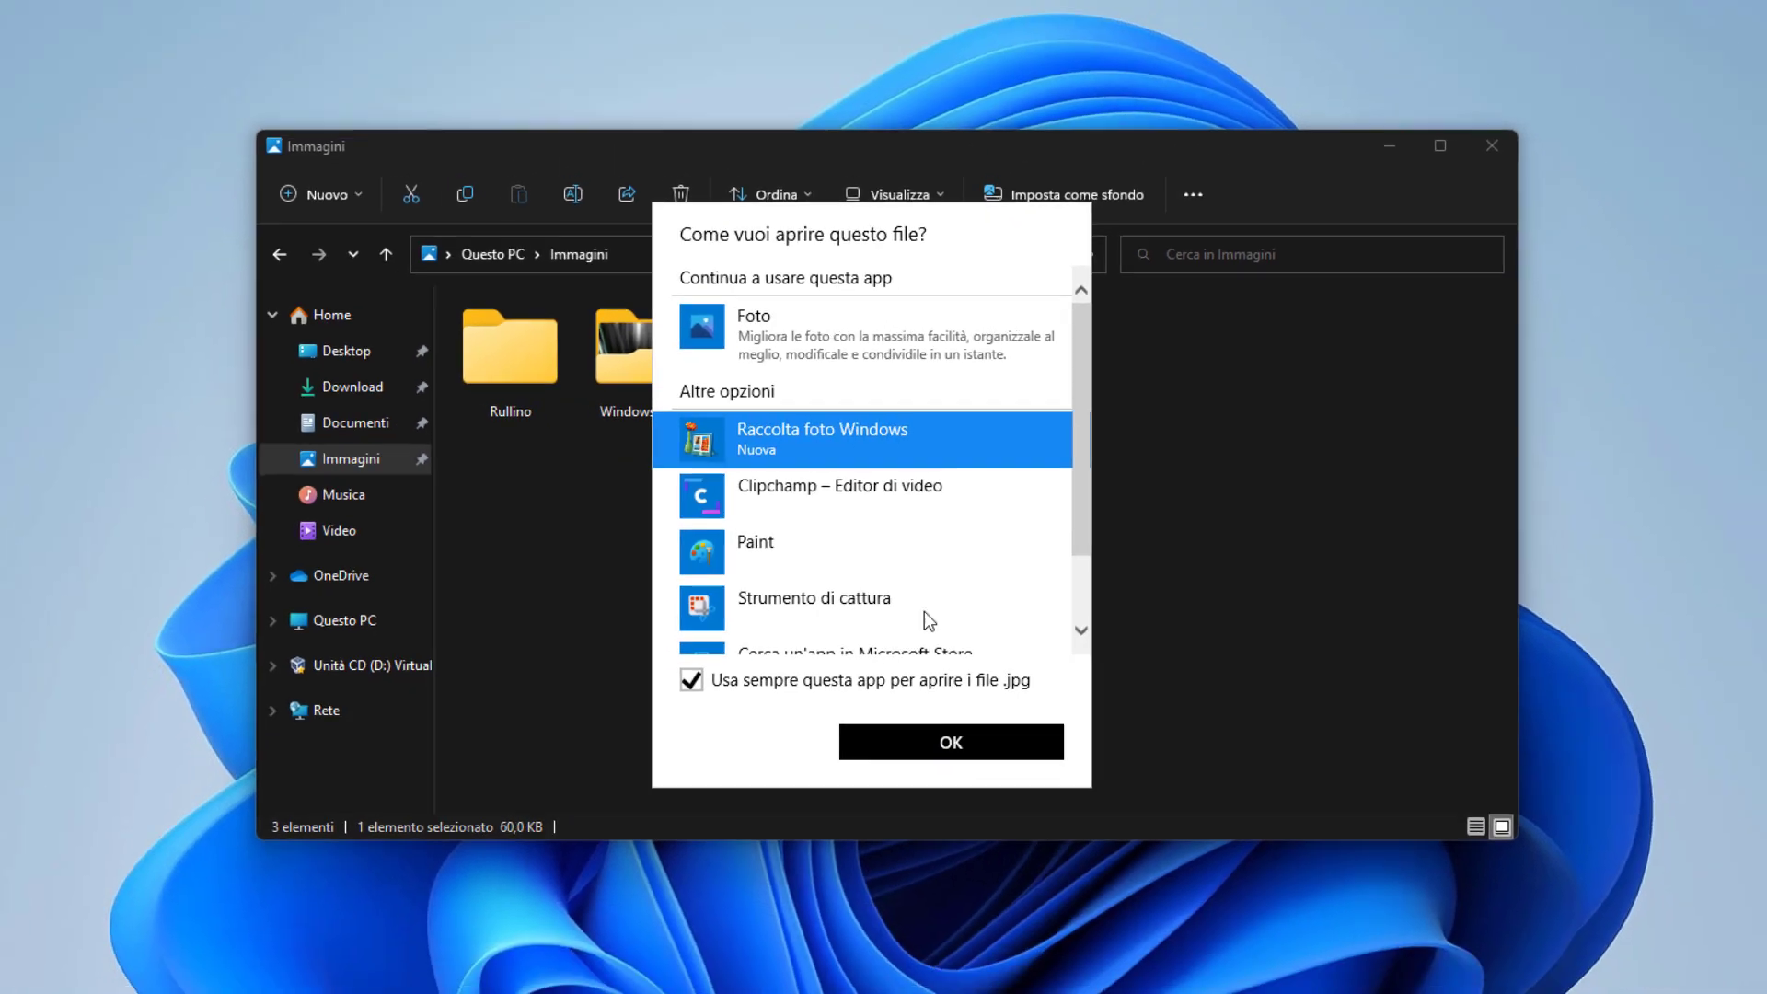
{"action": "key", "text": "Return"}
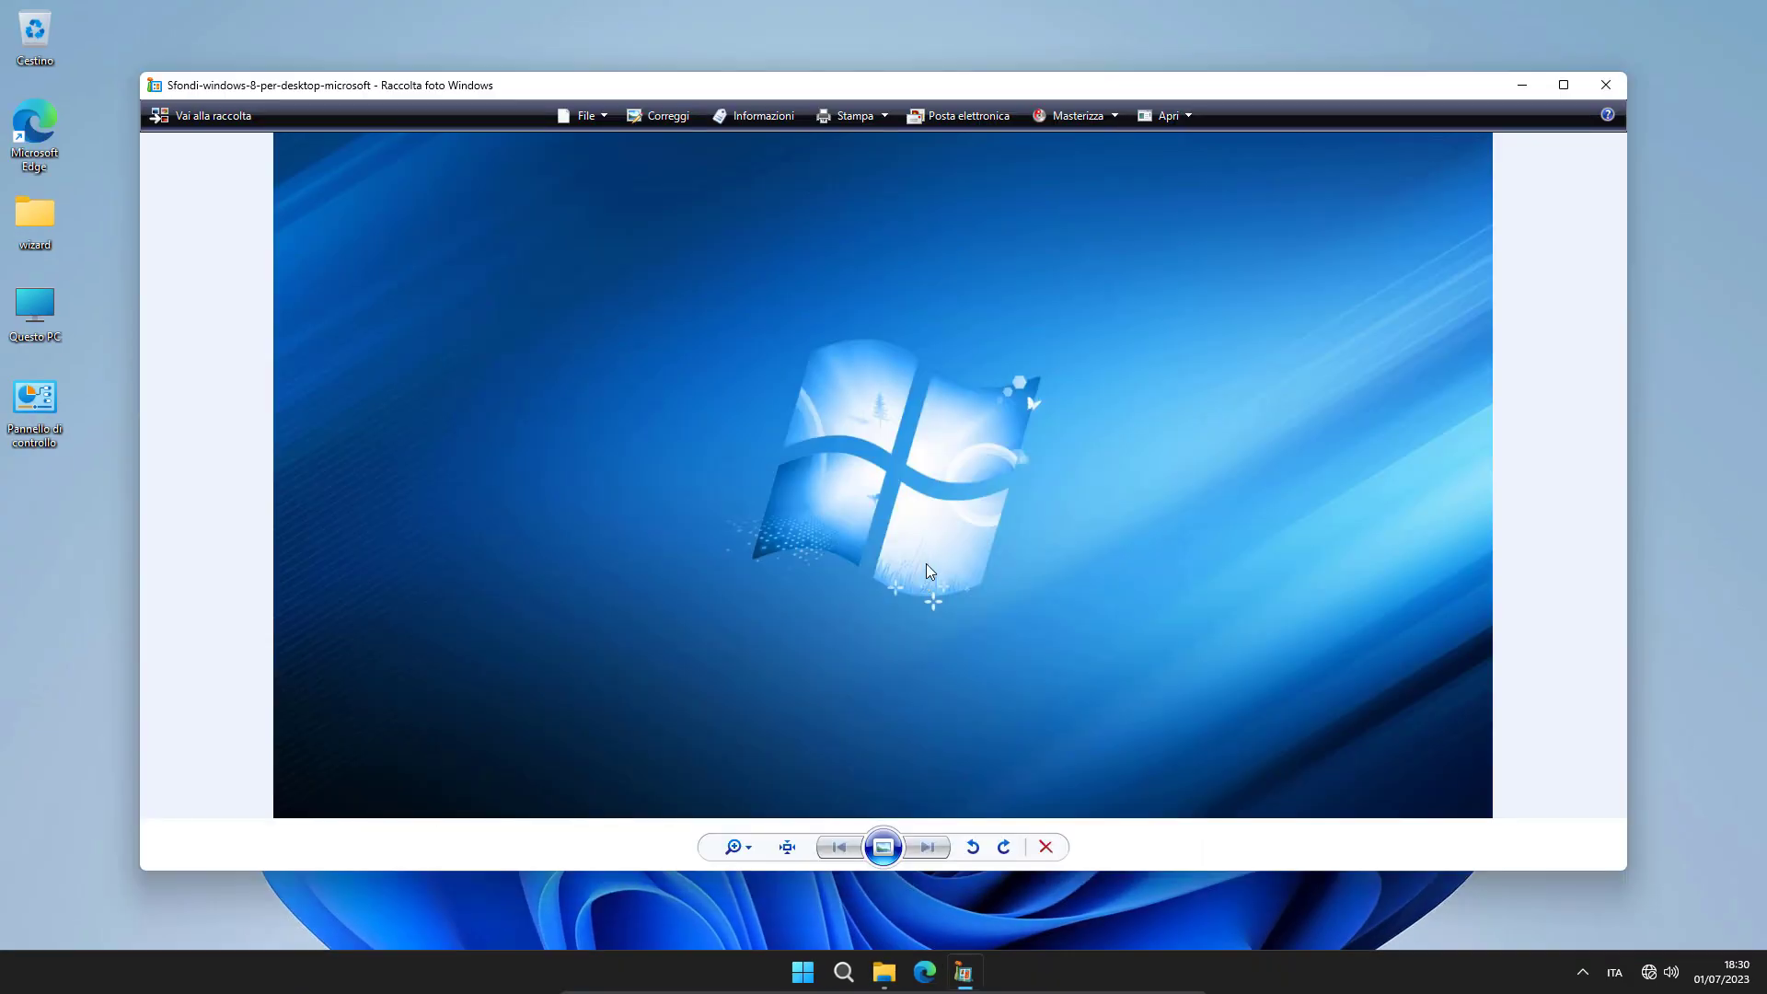
Step: Maximize the photo viewer and examine its File, Stampa, Masterizza and Apri commands and the image's Informazioni pane
{"action": "left_click", "coordinate": [1557, 89]}
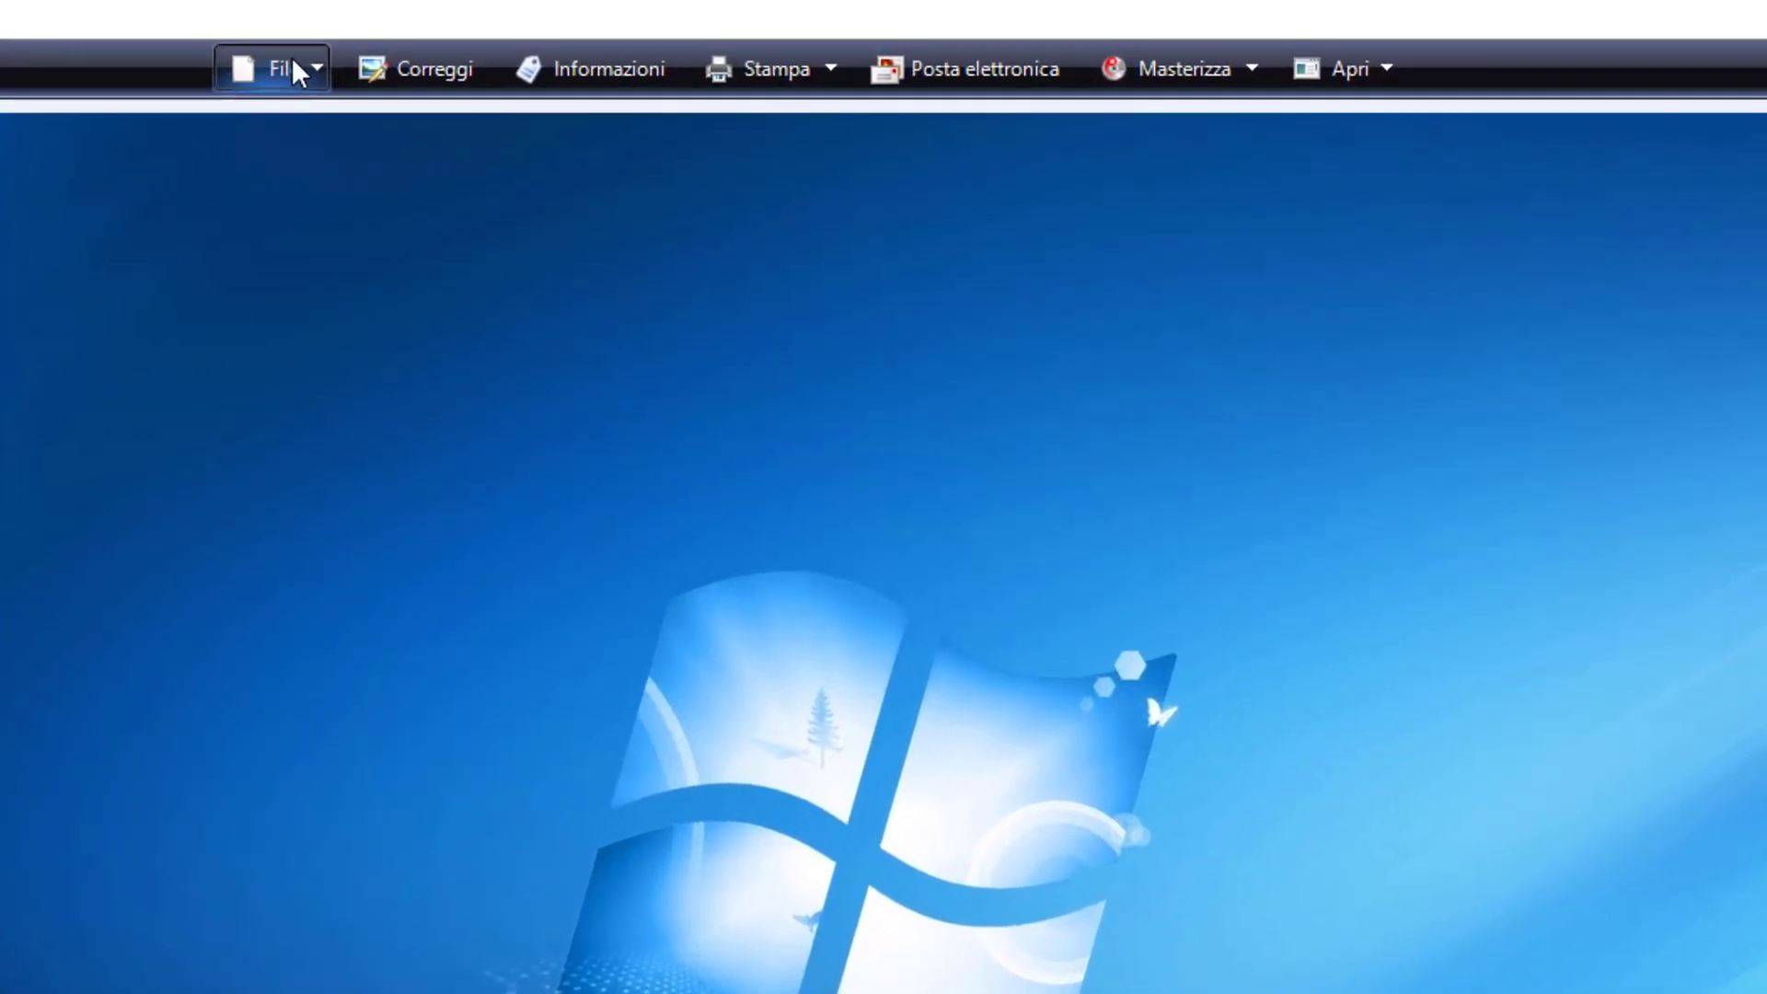
{"action": "left_click", "coordinate": [590, 35]}
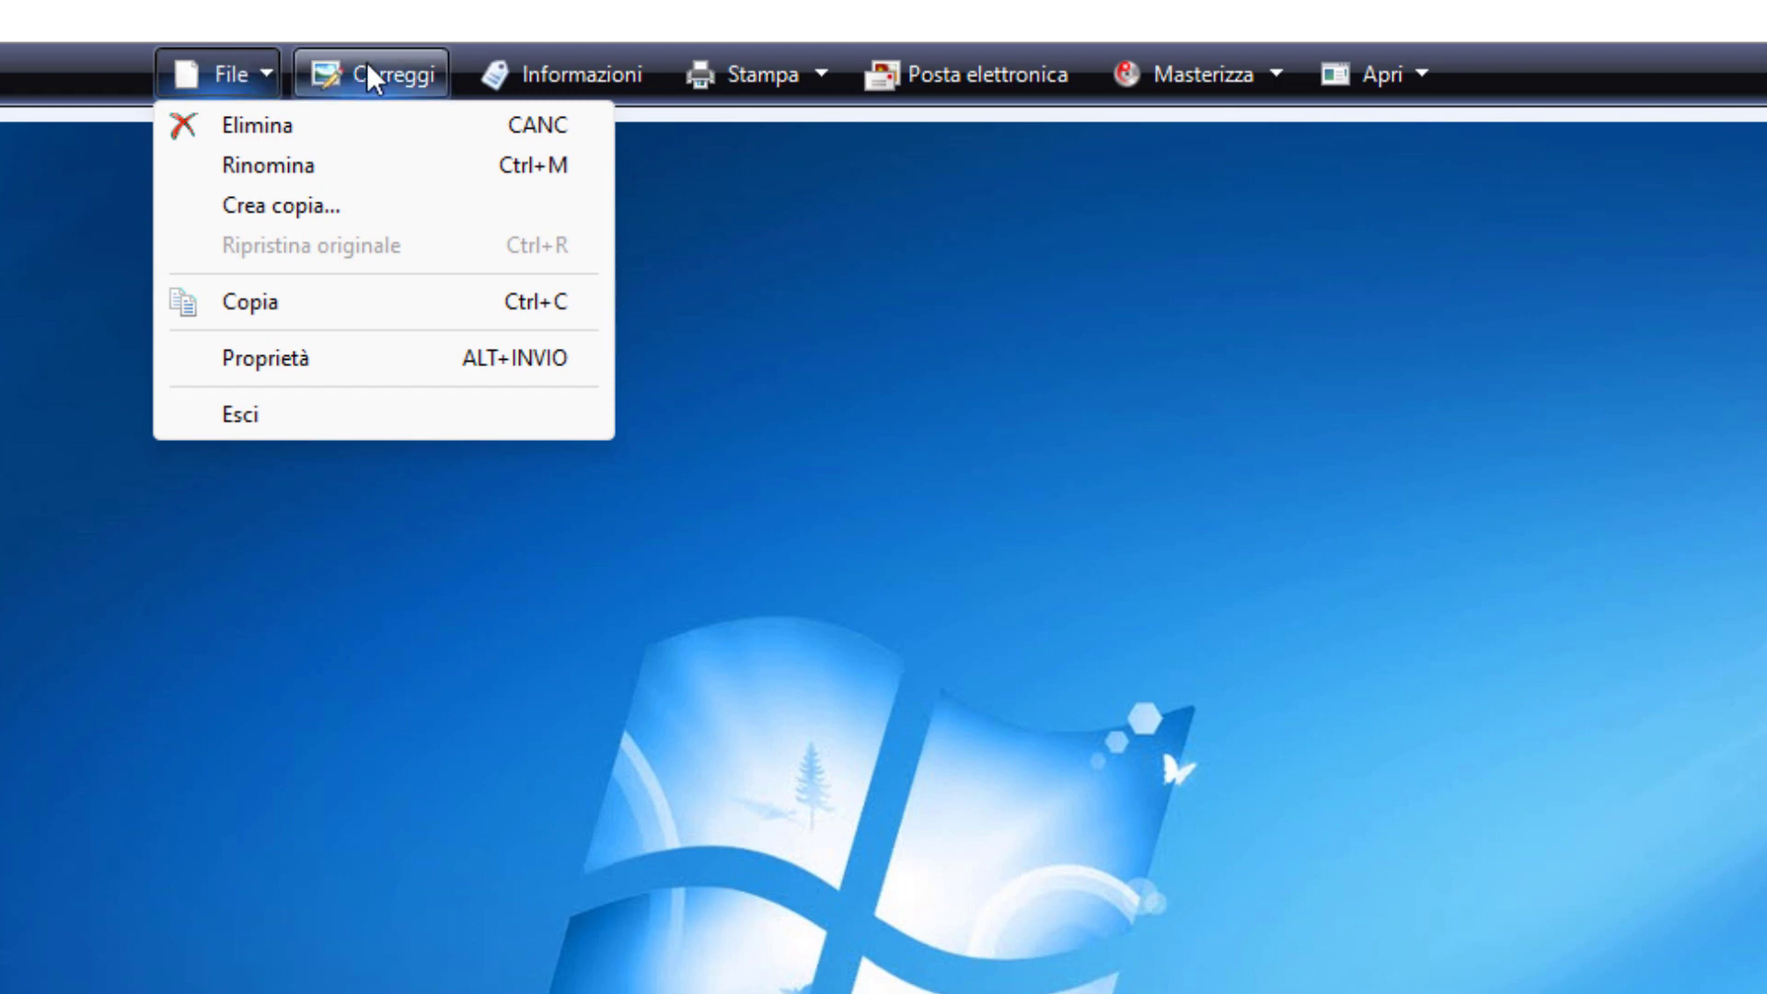
{"action": "mouse_move", "coordinate": [794, 72]}
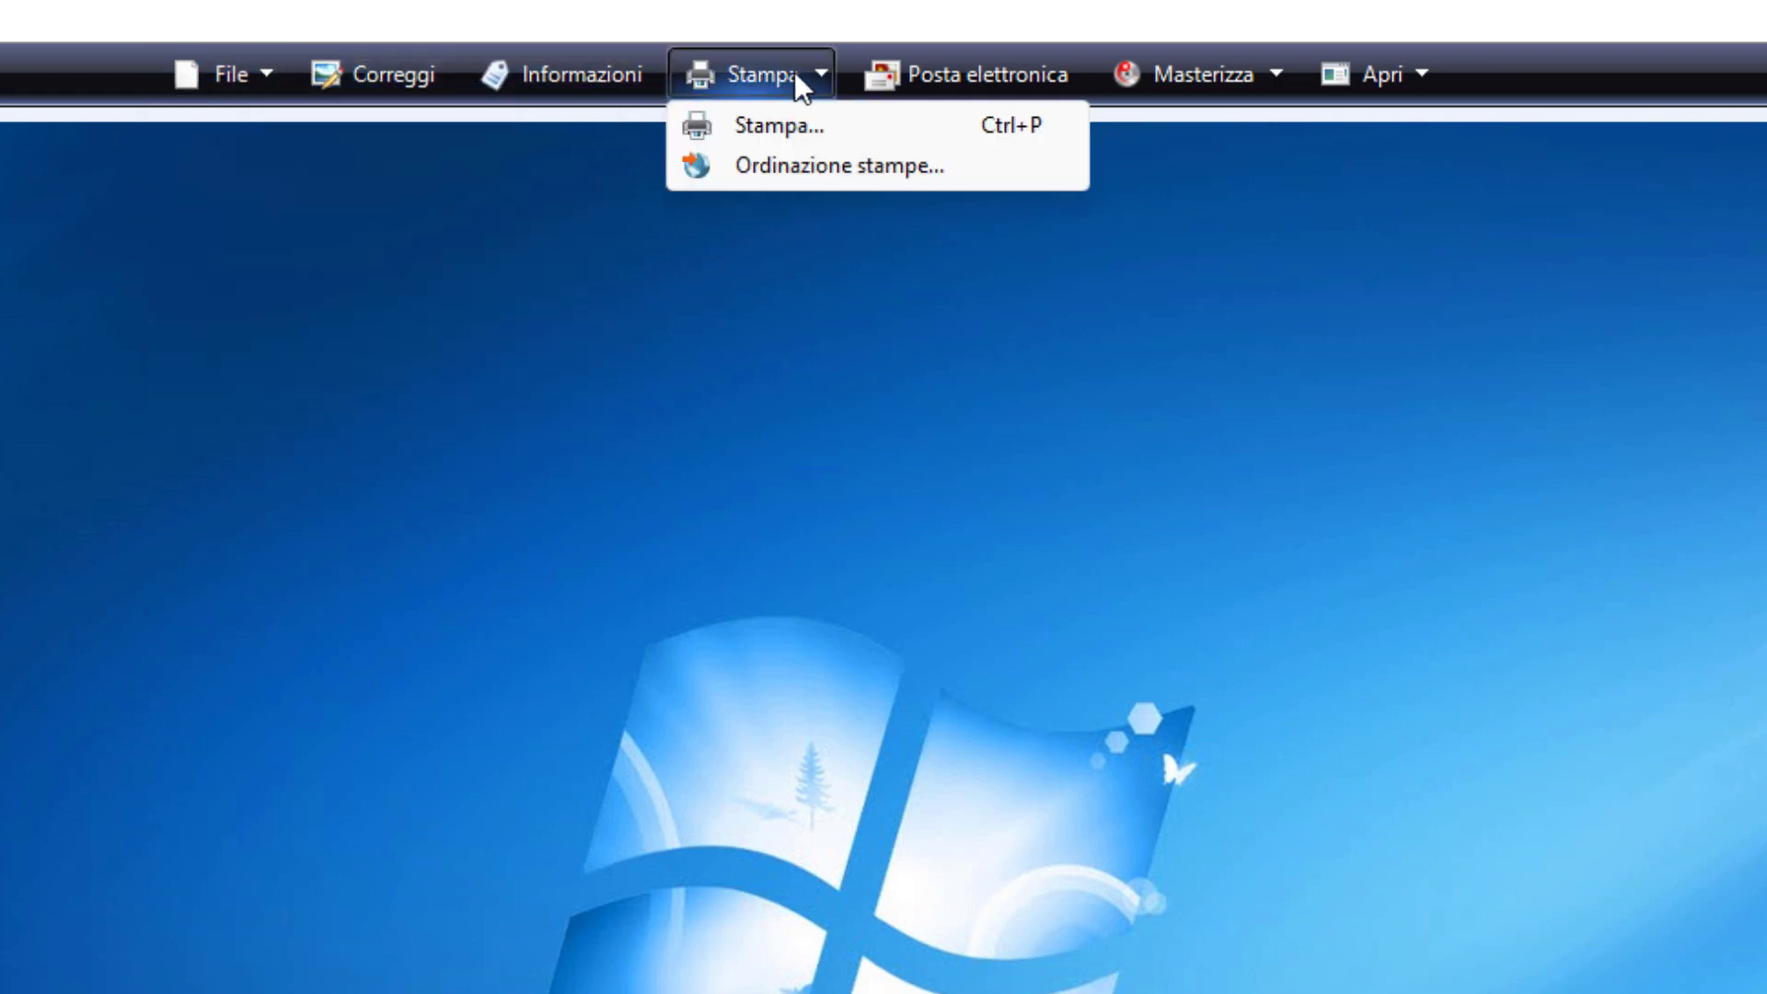
{"action": "mouse_move", "coordinate": [1228, 71]}
{"action": "mouse_move", "coordinate": [1401, 74]}
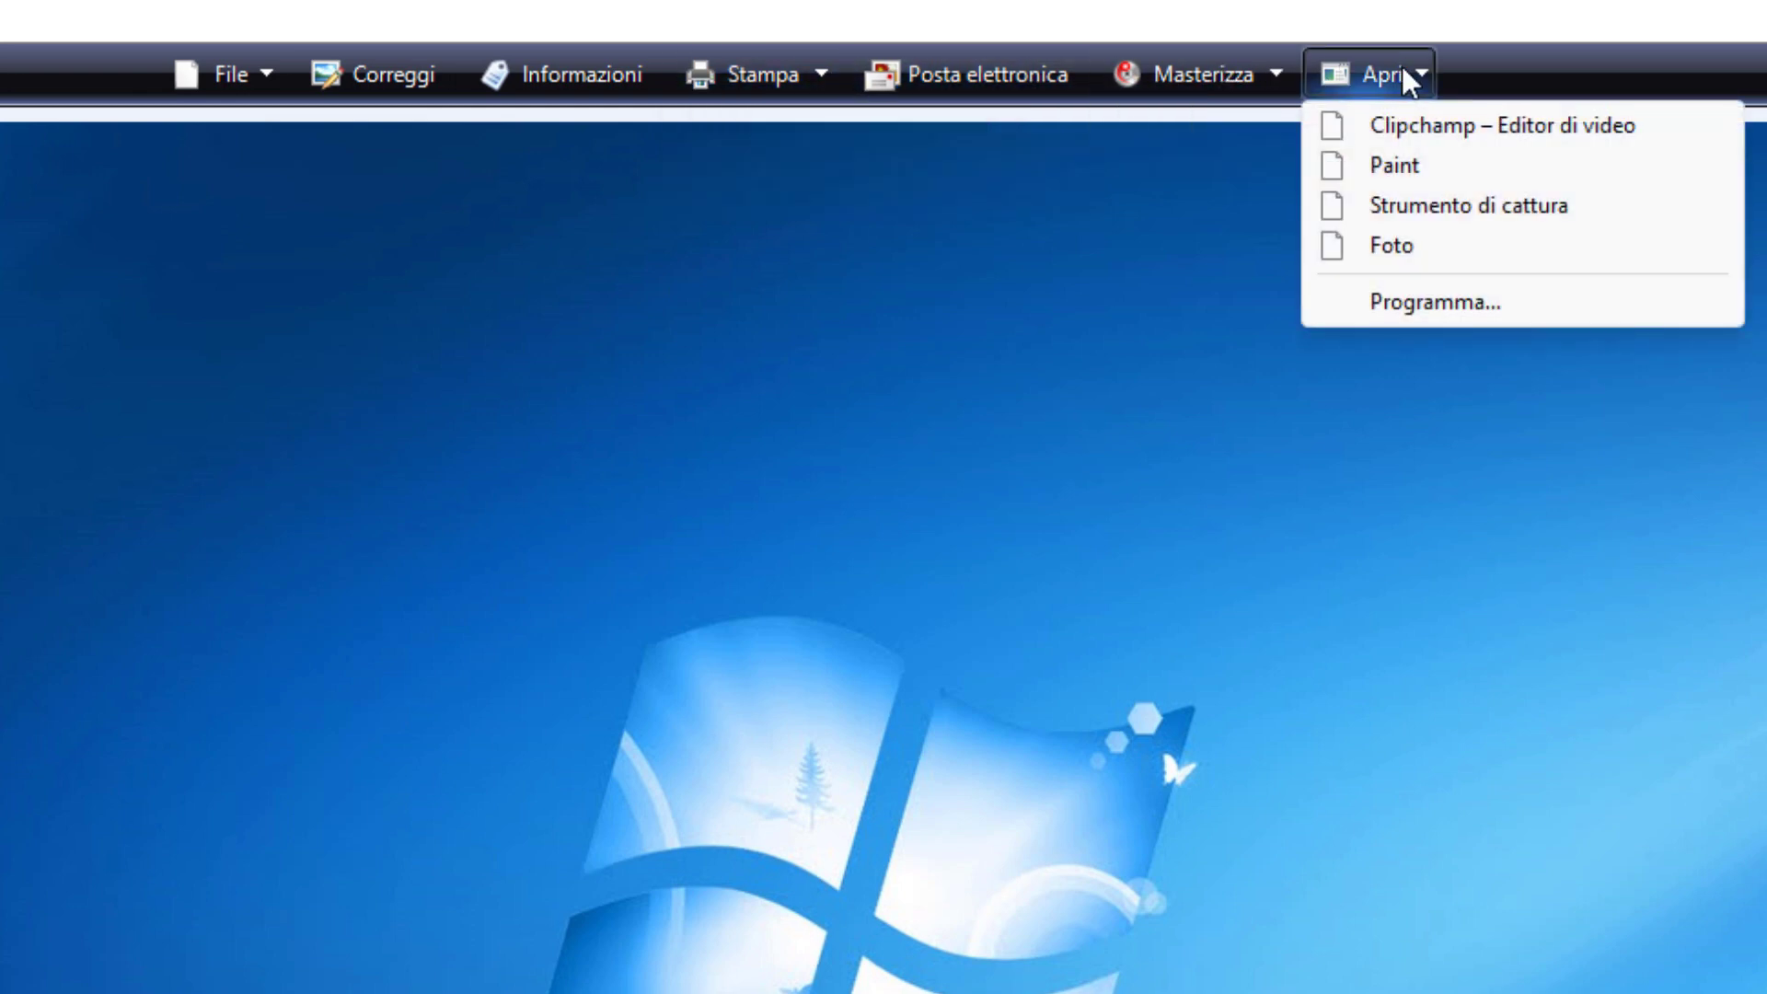
{"action": "left_click", "coordinate": [1398, 8]}
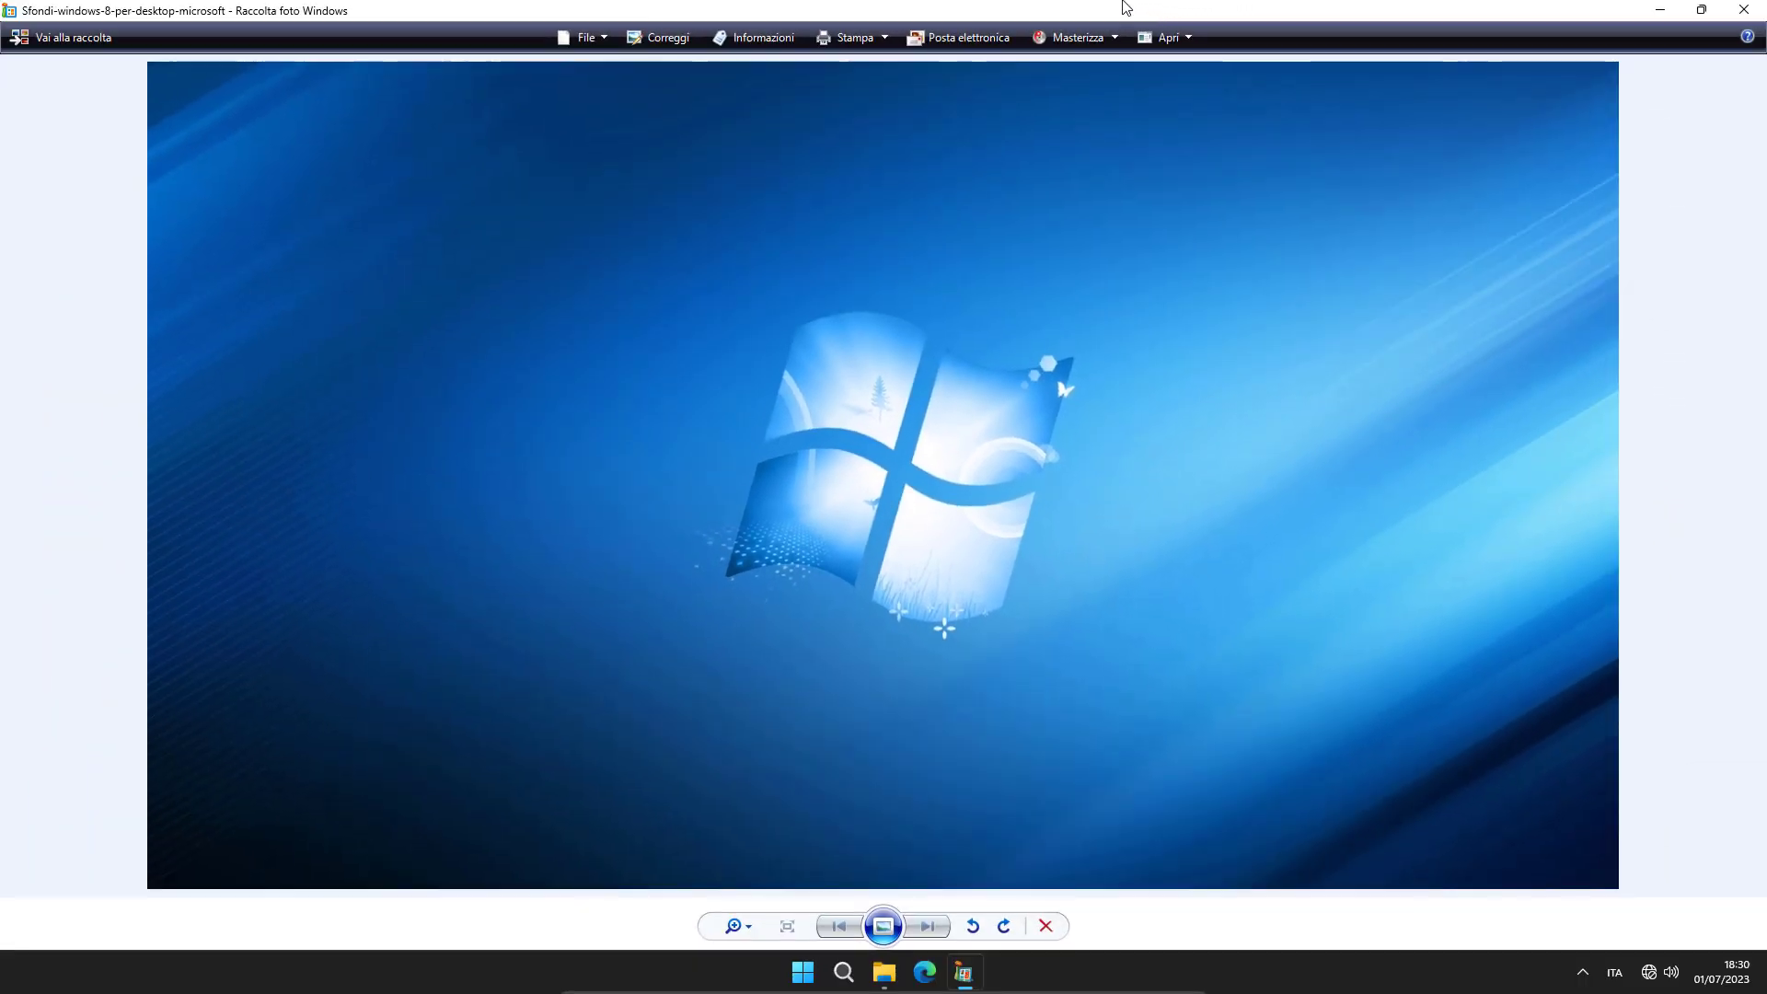
{"action": "left_click", "coordinate": [750, 37]}
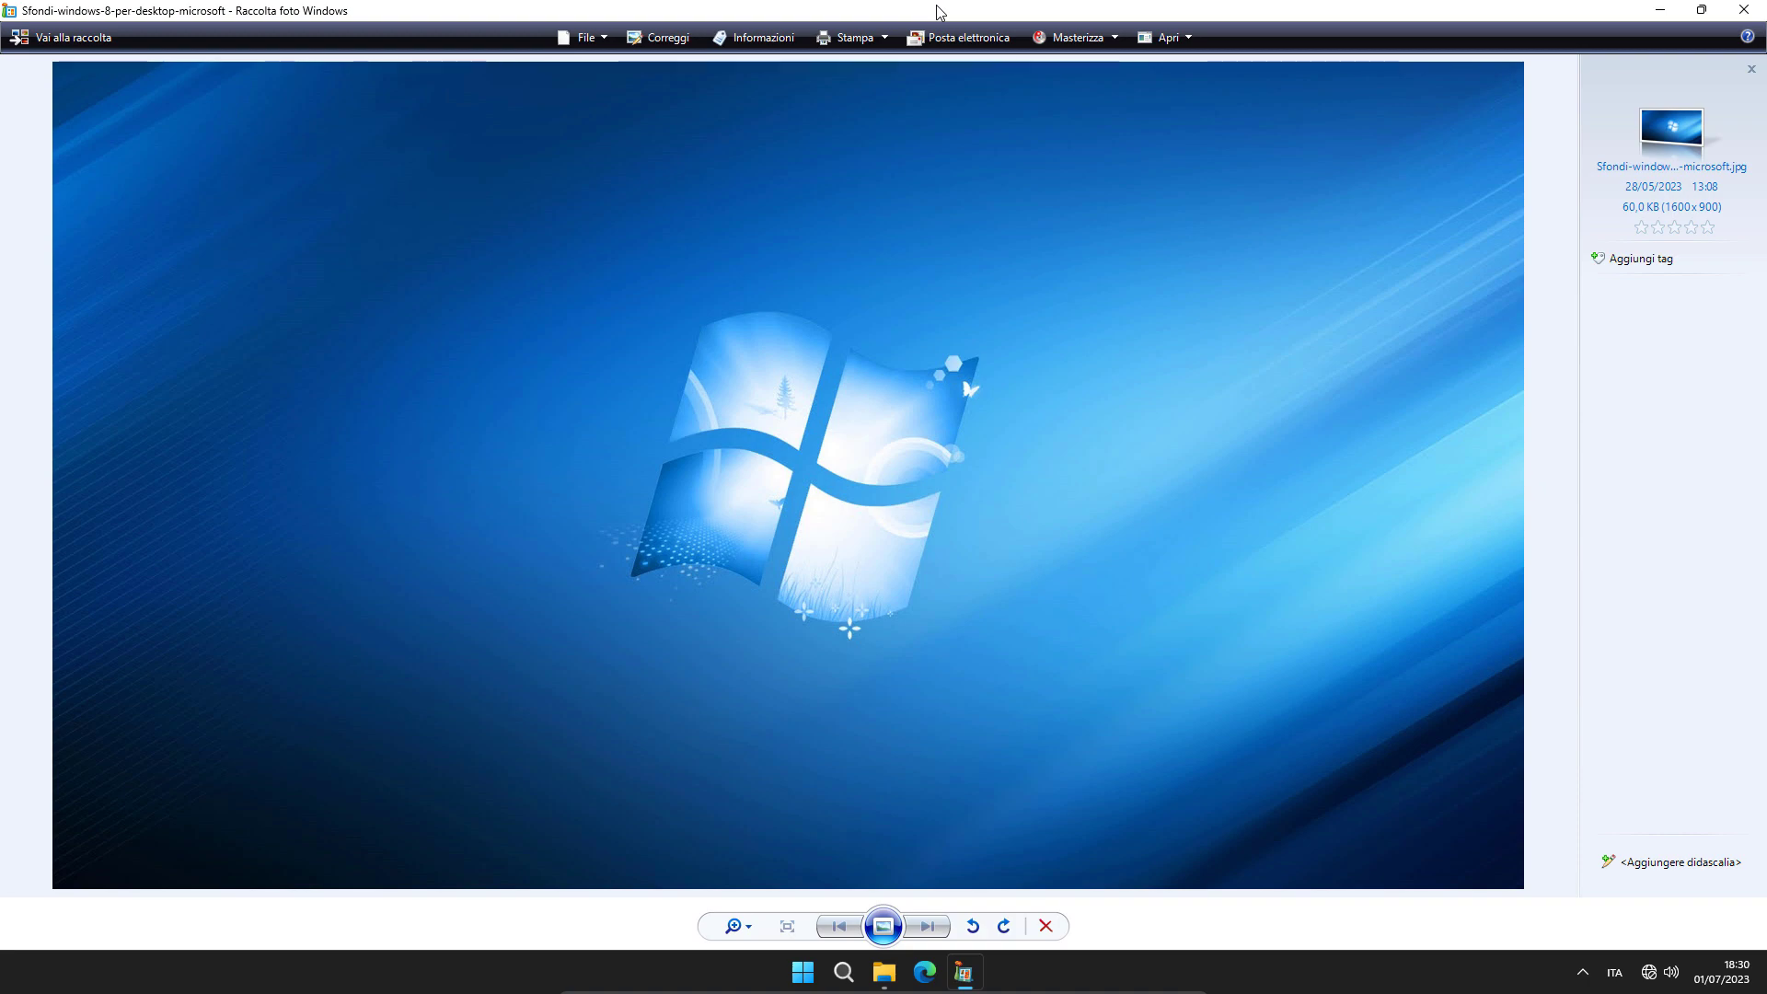
Step: Examine the print dialog and the e-mail attachment dialog for the open wallpaper image, closing each without printing or attaching
{"action": "left_click", "coordinate": [869, 35]}
{"action": "left_click", "coordinate": [866, 62]}
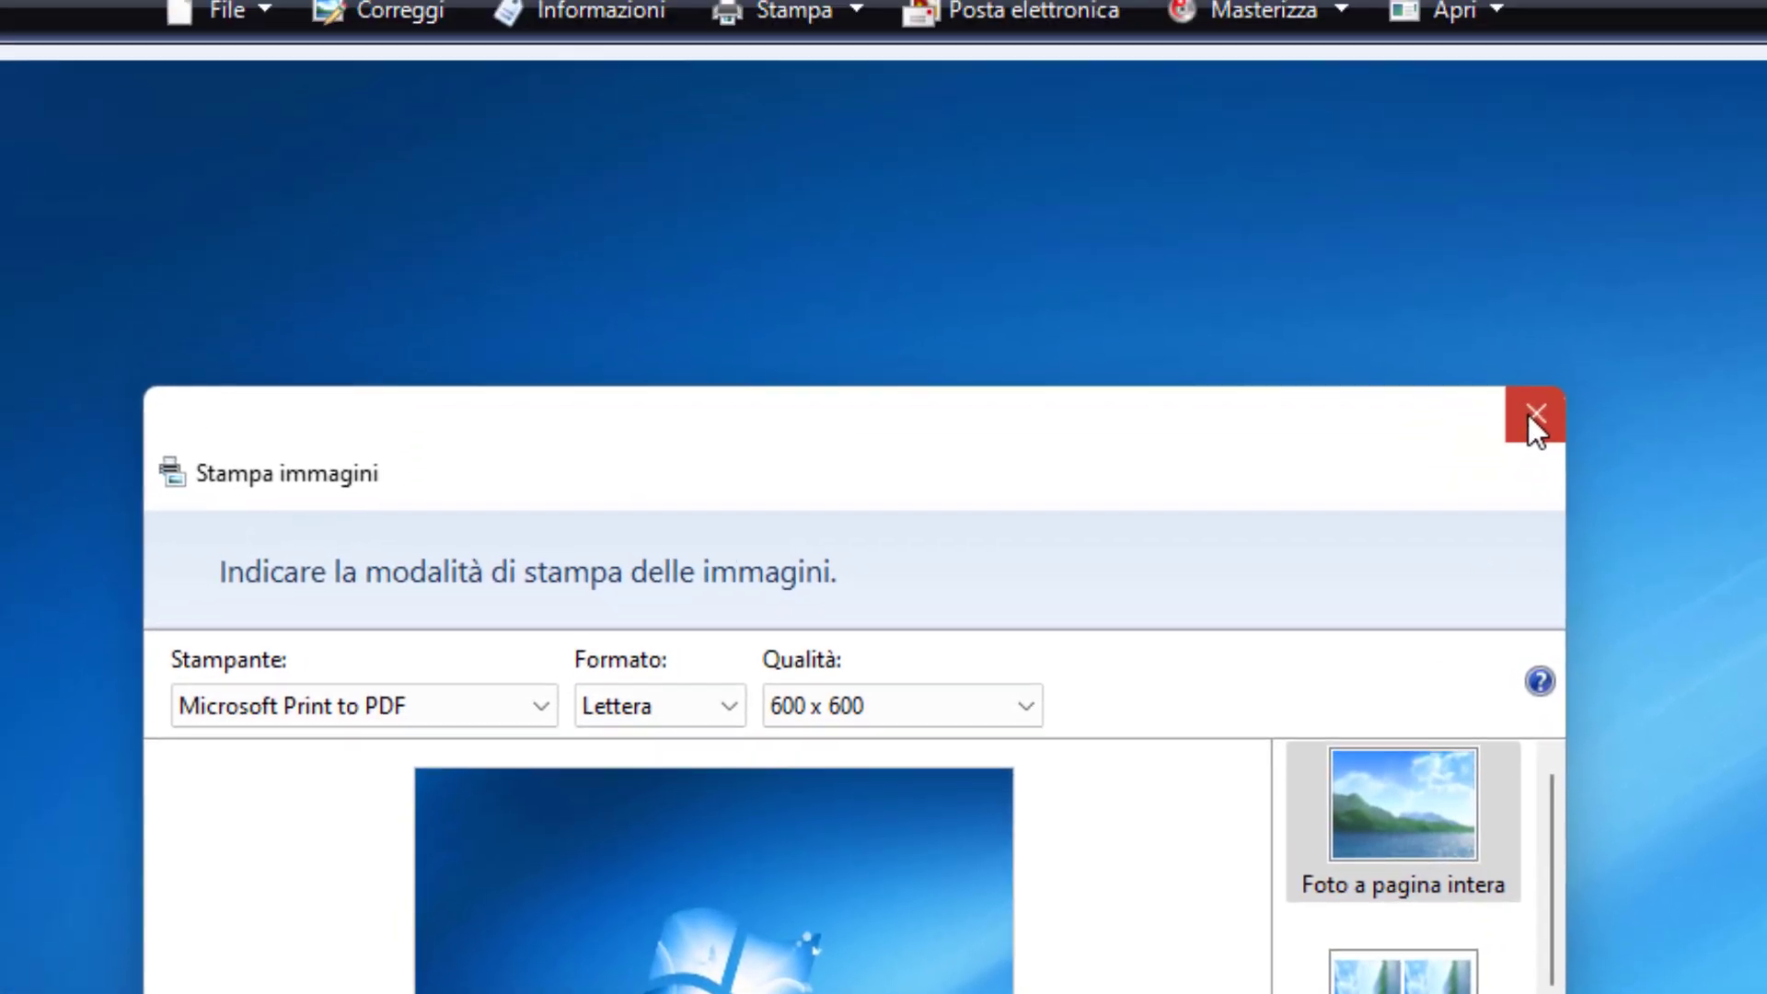
{"action": "left_click", "coordinate": [1492, 36]}
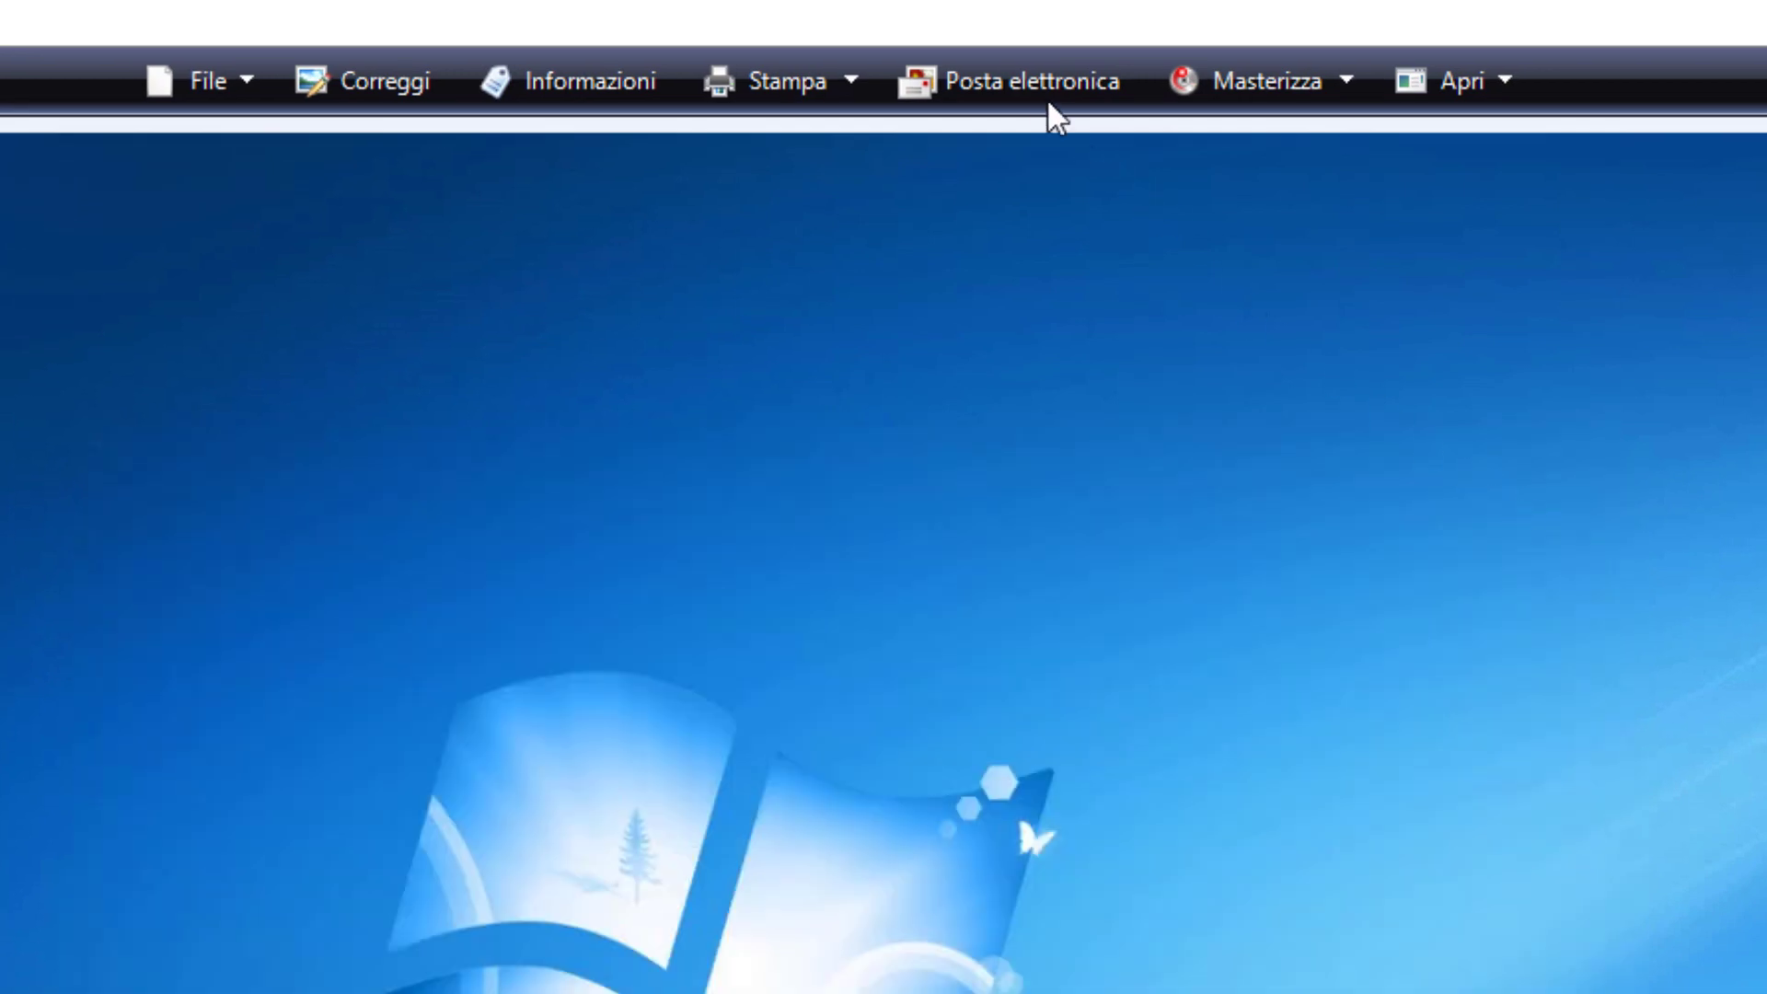
{"action": "left_click", "coordinate": [1029, 79]}
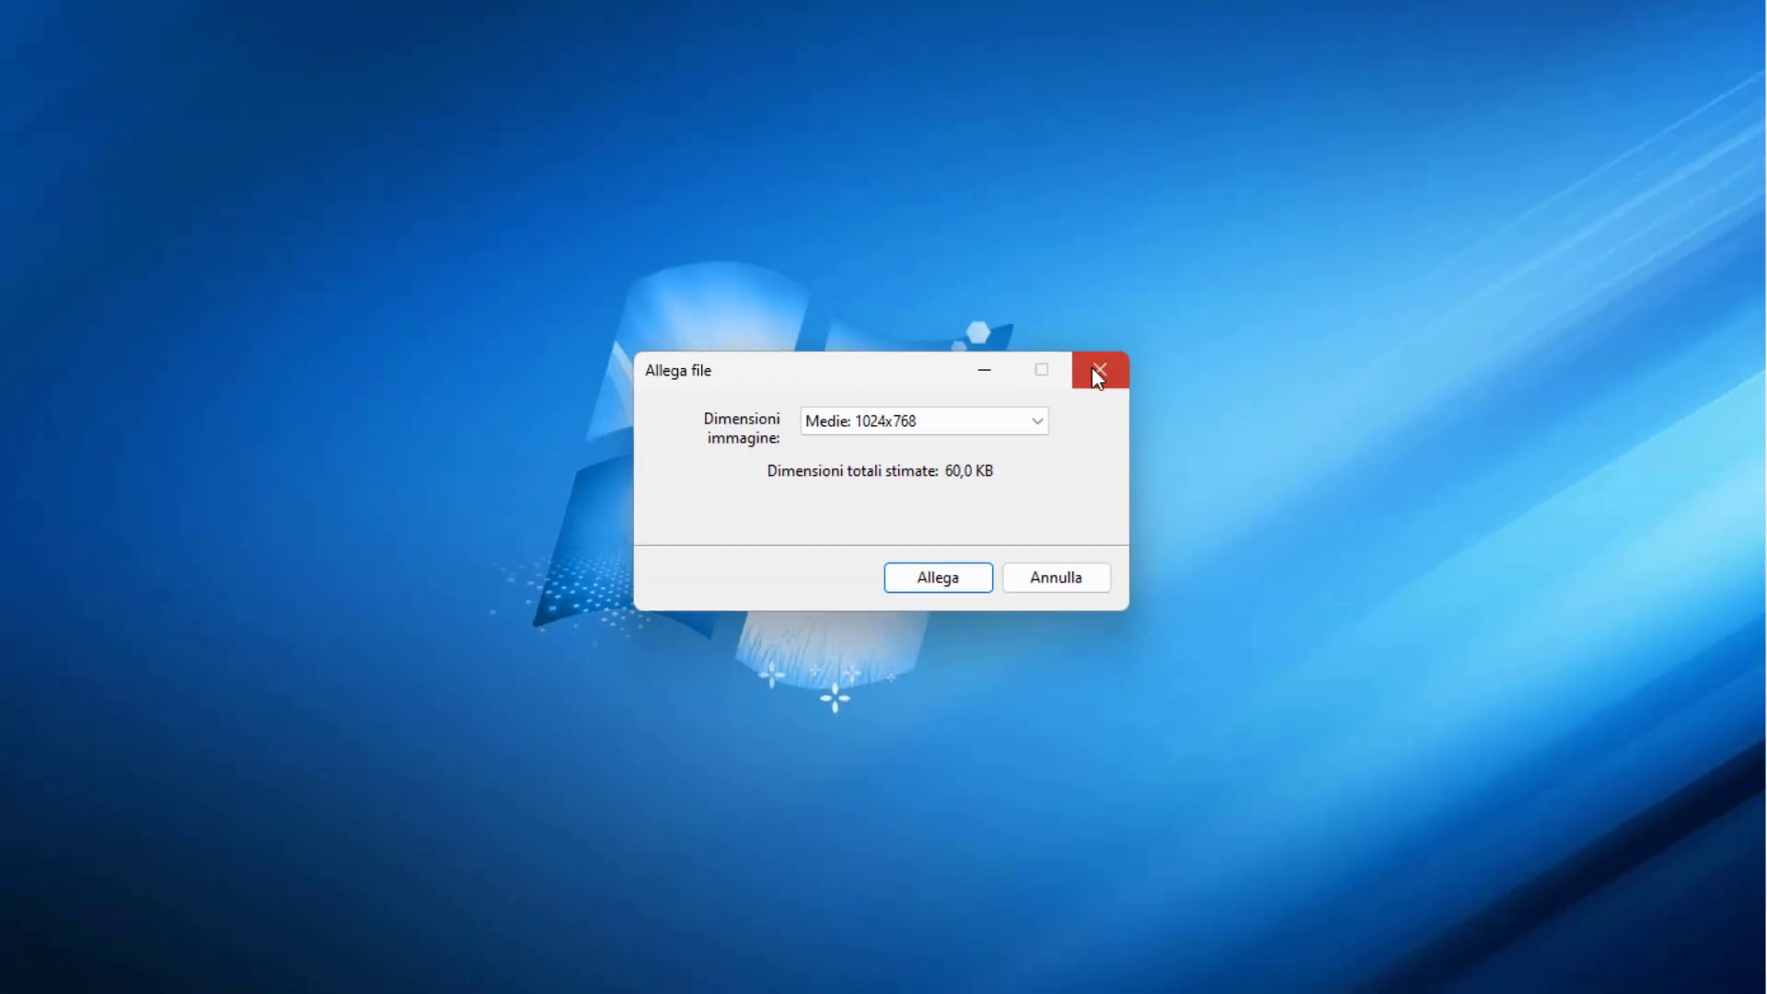
{"action": "left_click", "coordinate": [1178, 341]}
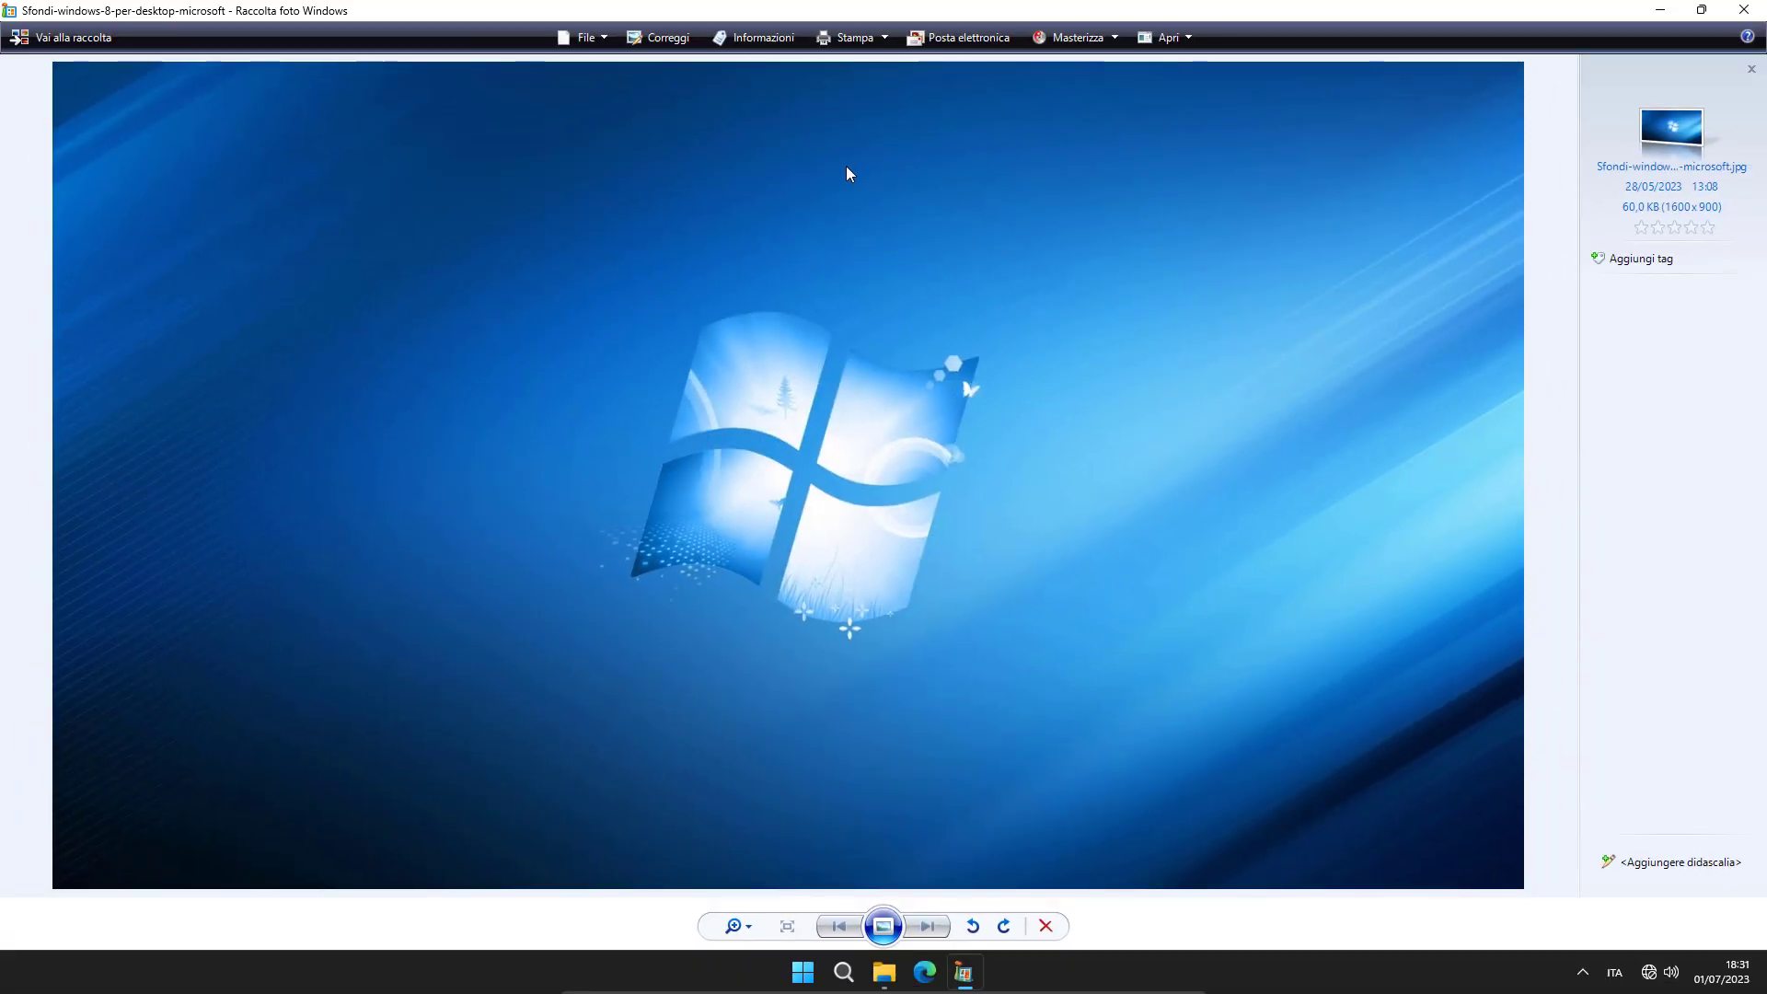
Step: Try raising Luminosità under Regola esposizione for the wallpaper image, and undo the adjustment
{"action": "left_click", "coordinate": [651, 41]}
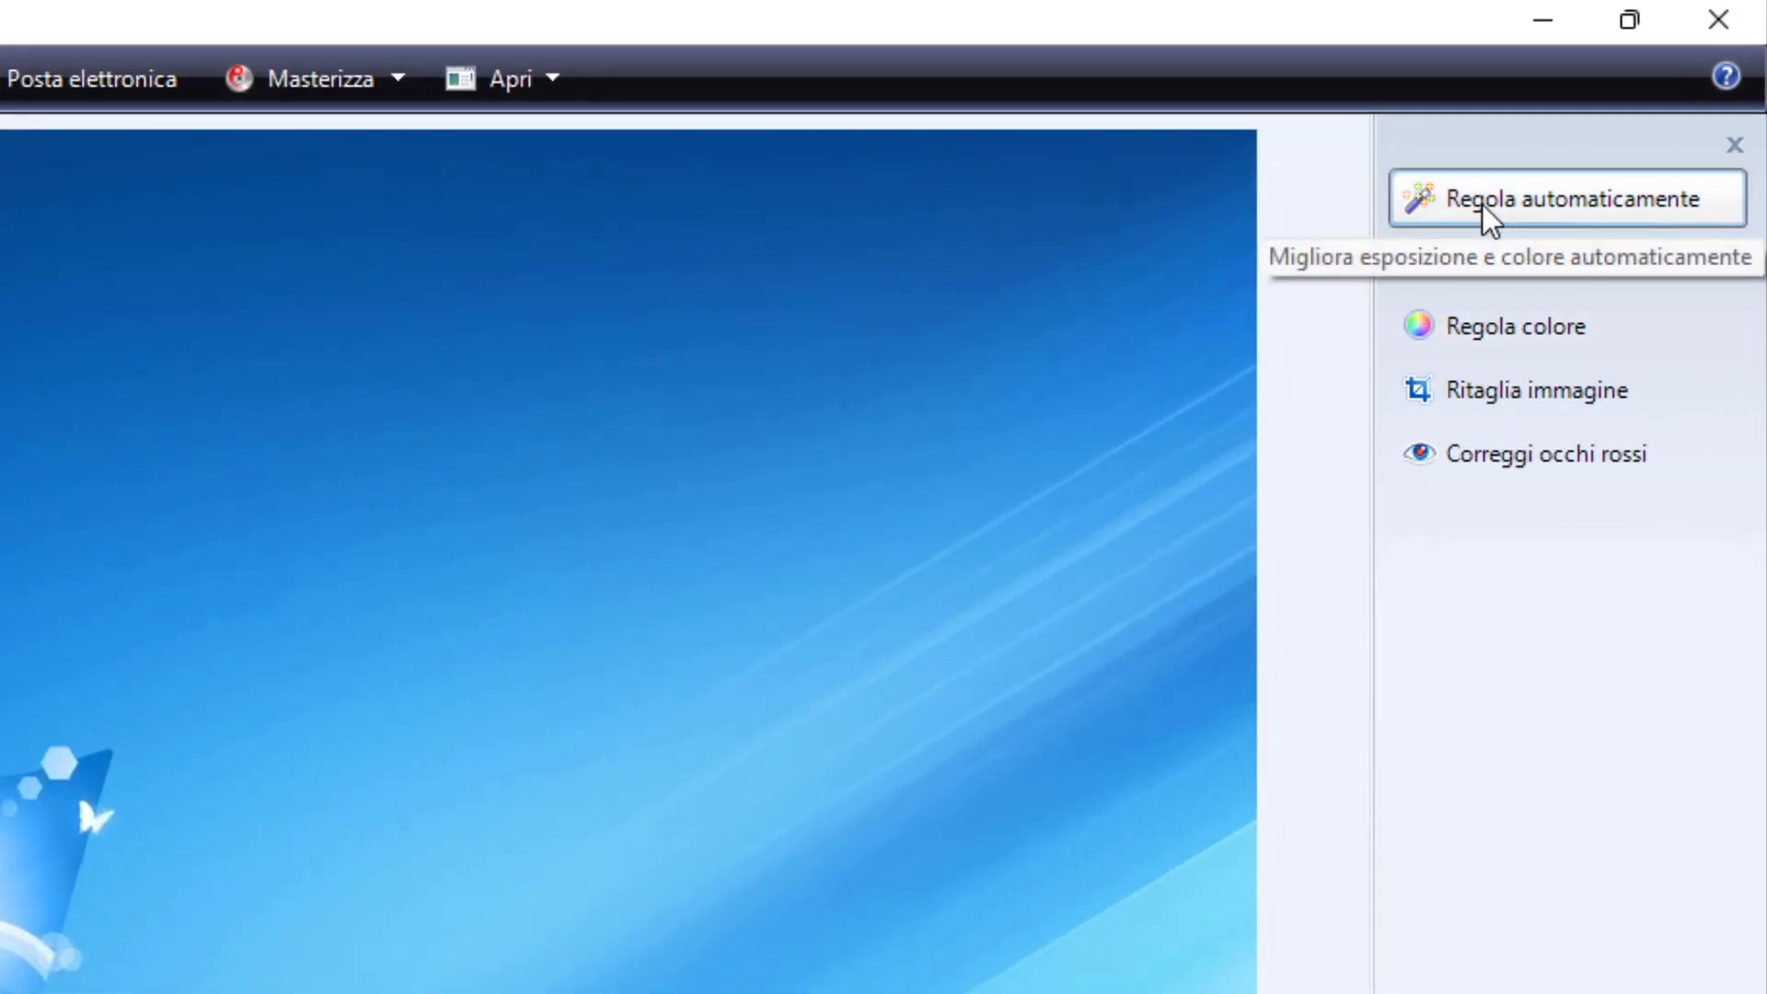
{"action": "left_click", "coordinate": [1487, 261]}
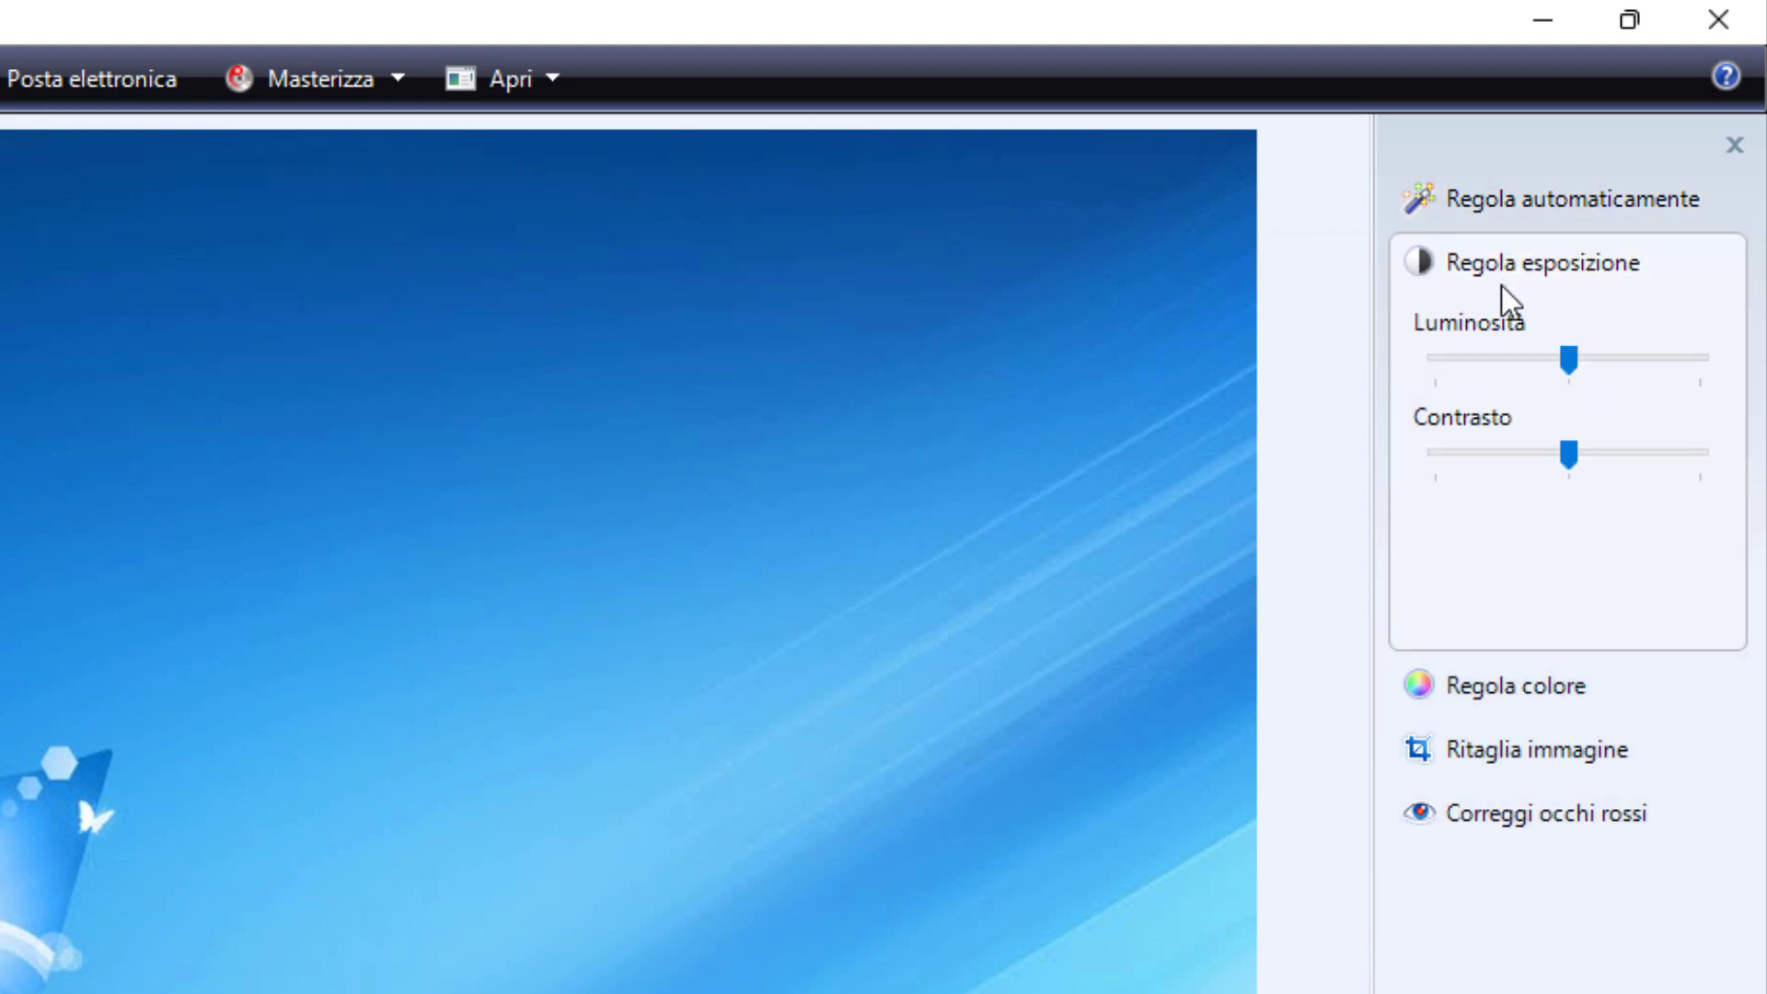
{"action": "left_click_drag", "start_coordinate": [1568, 357], "coordinate": [1662, 363]}
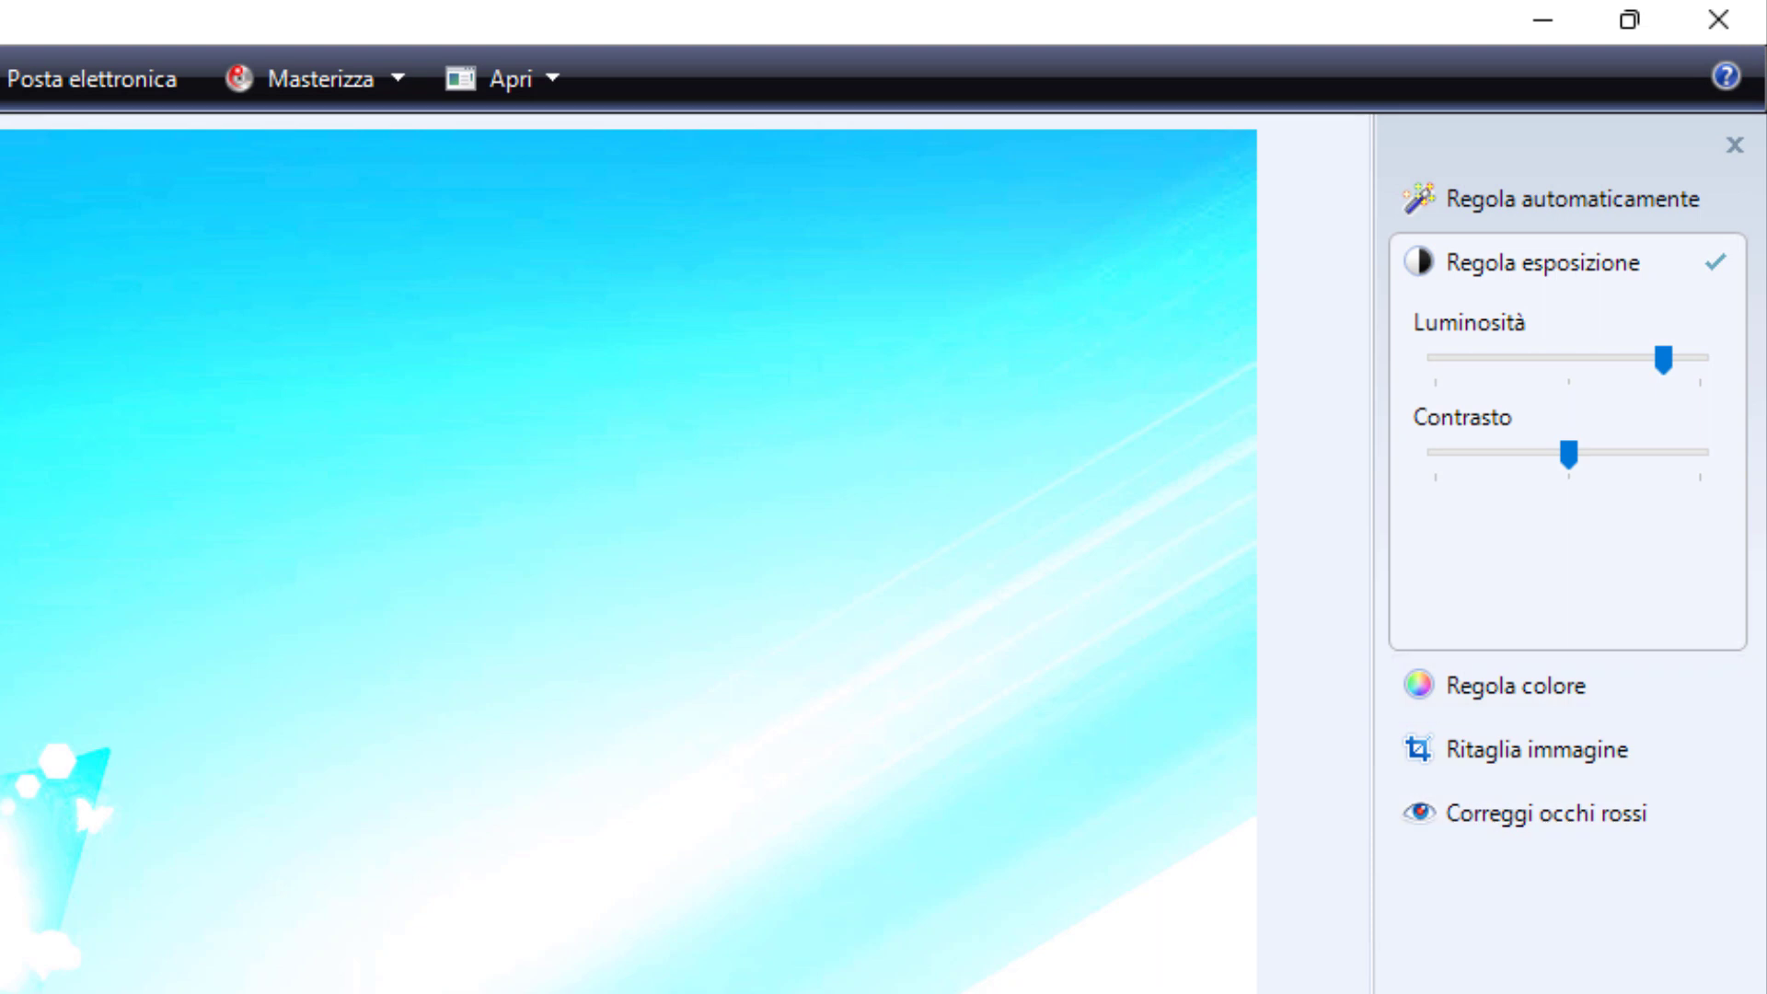
{"action": "key", "text": "ctrl+z"}
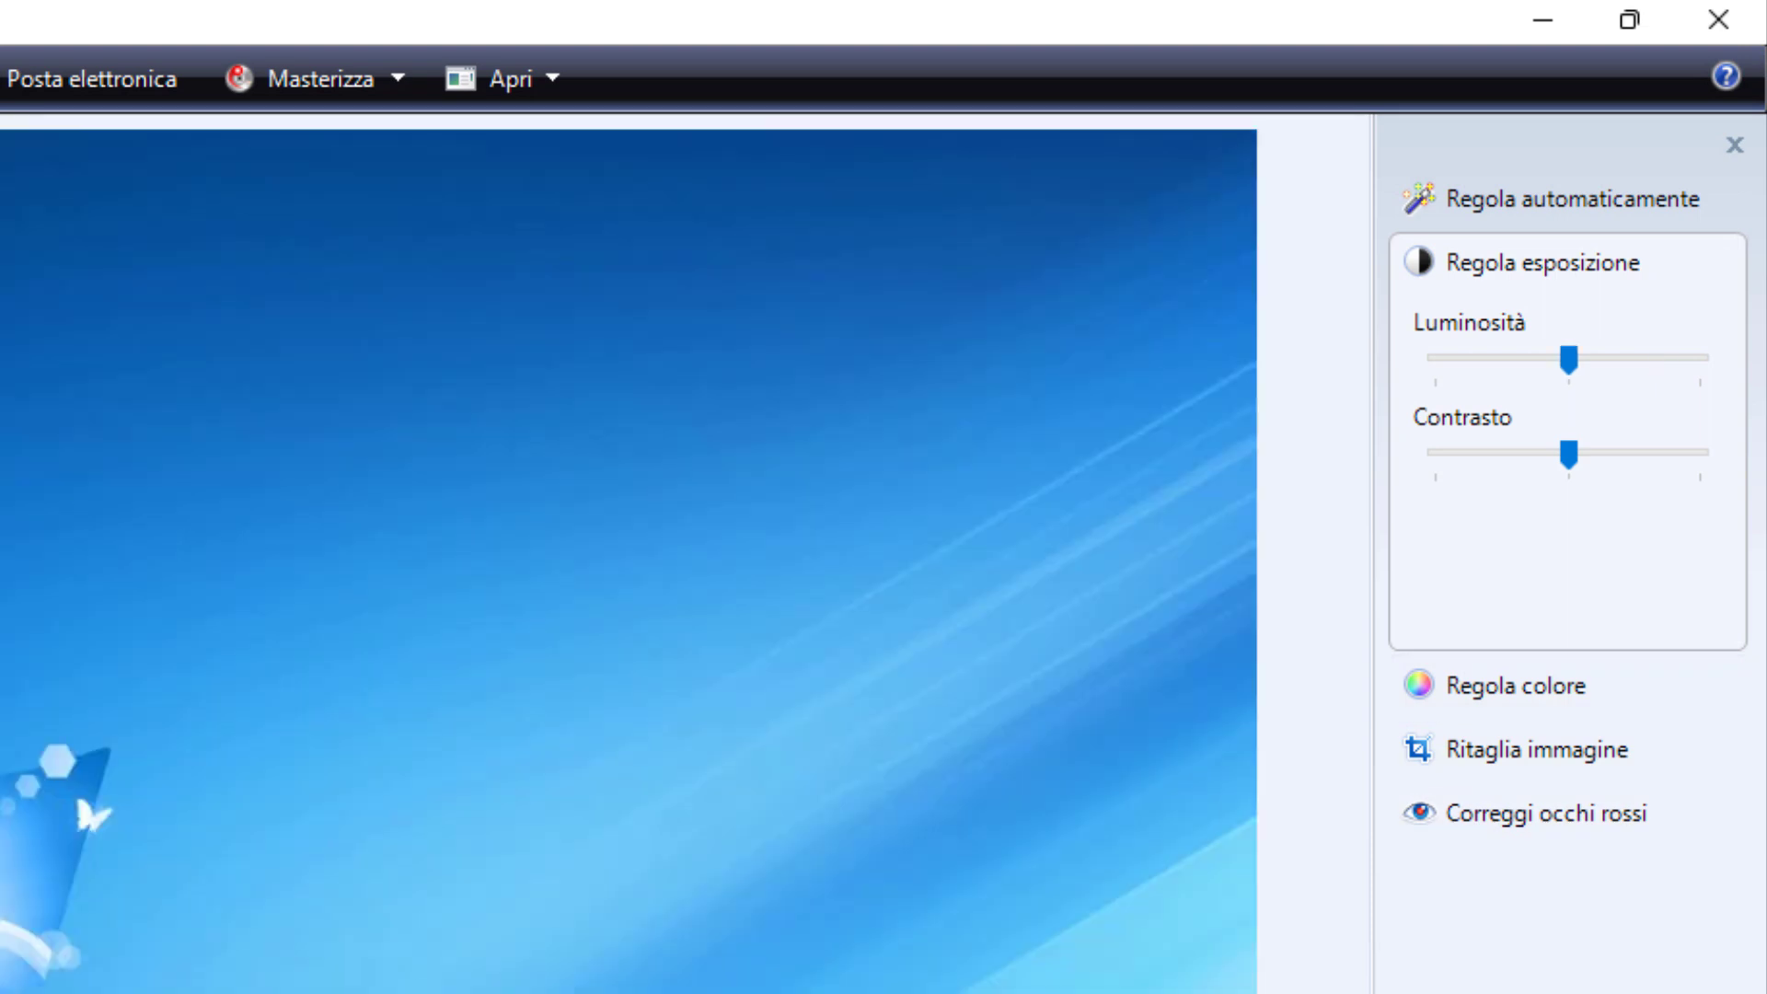
Step: Examine the Regola colore, Correggi occhi rossi and Ritaglia immagine options, and close the photo viewer
{"action": "left_click", "coordinate": [1521, 693]}
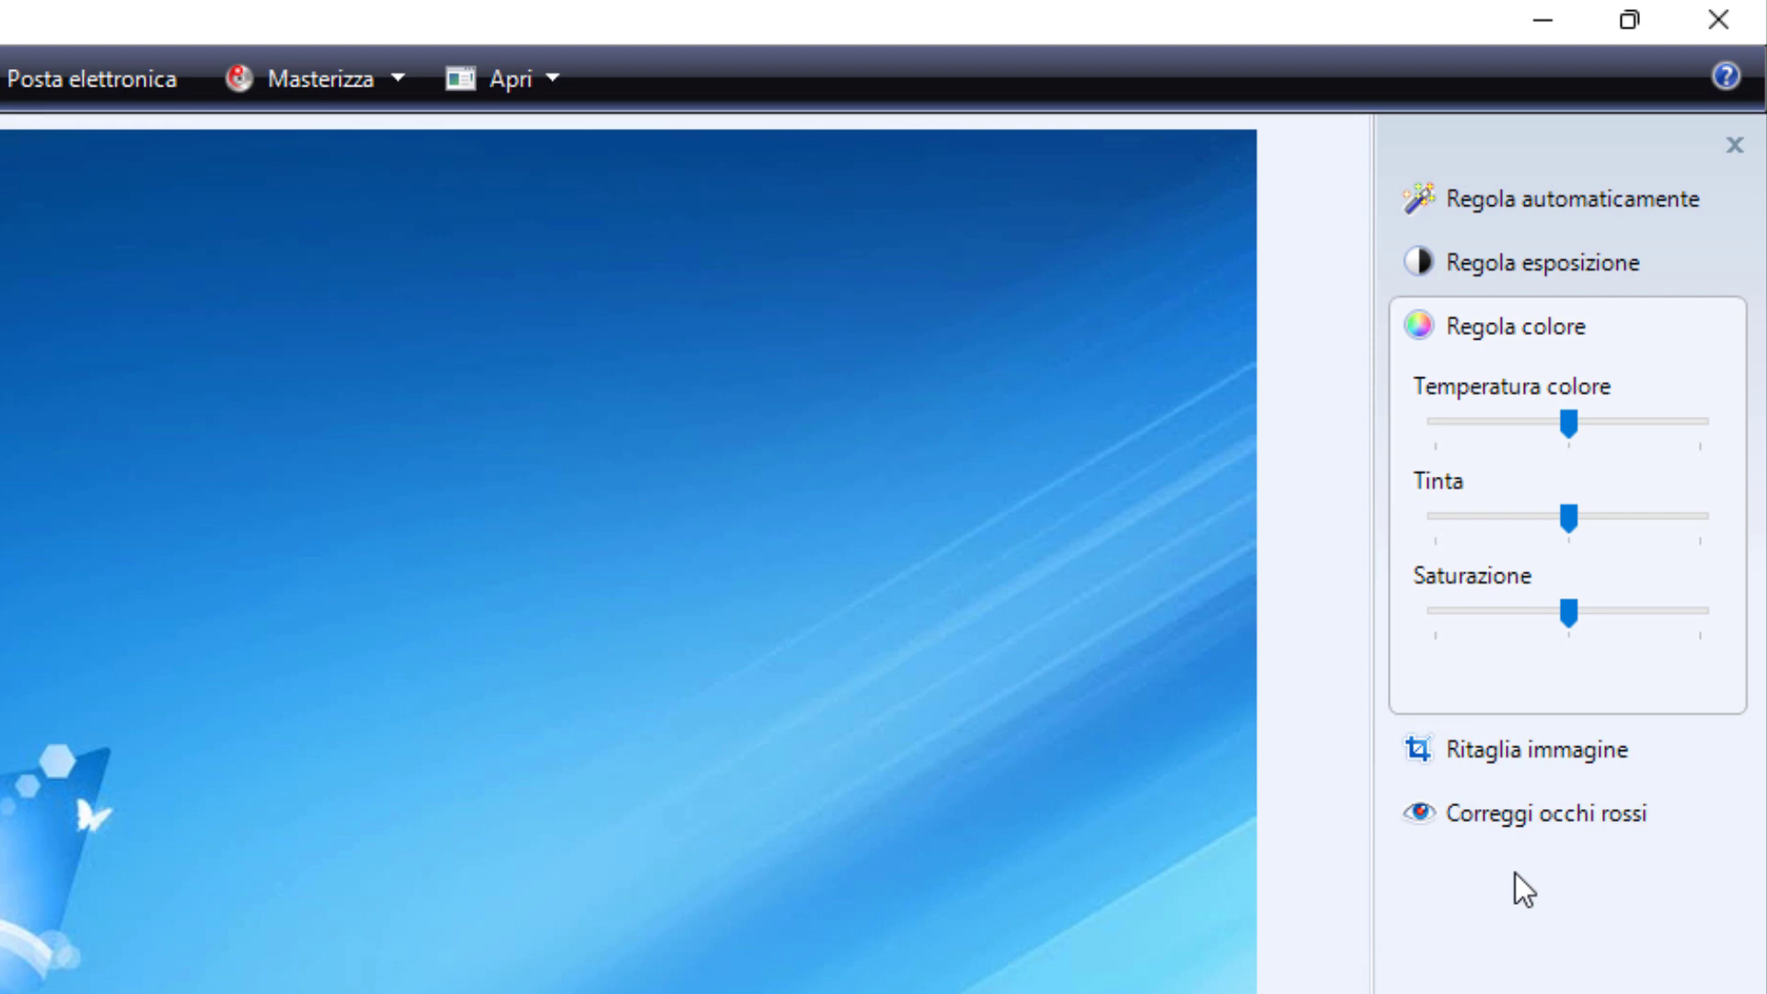
{"action": "left_click", "coordinate": [1502, 824]}
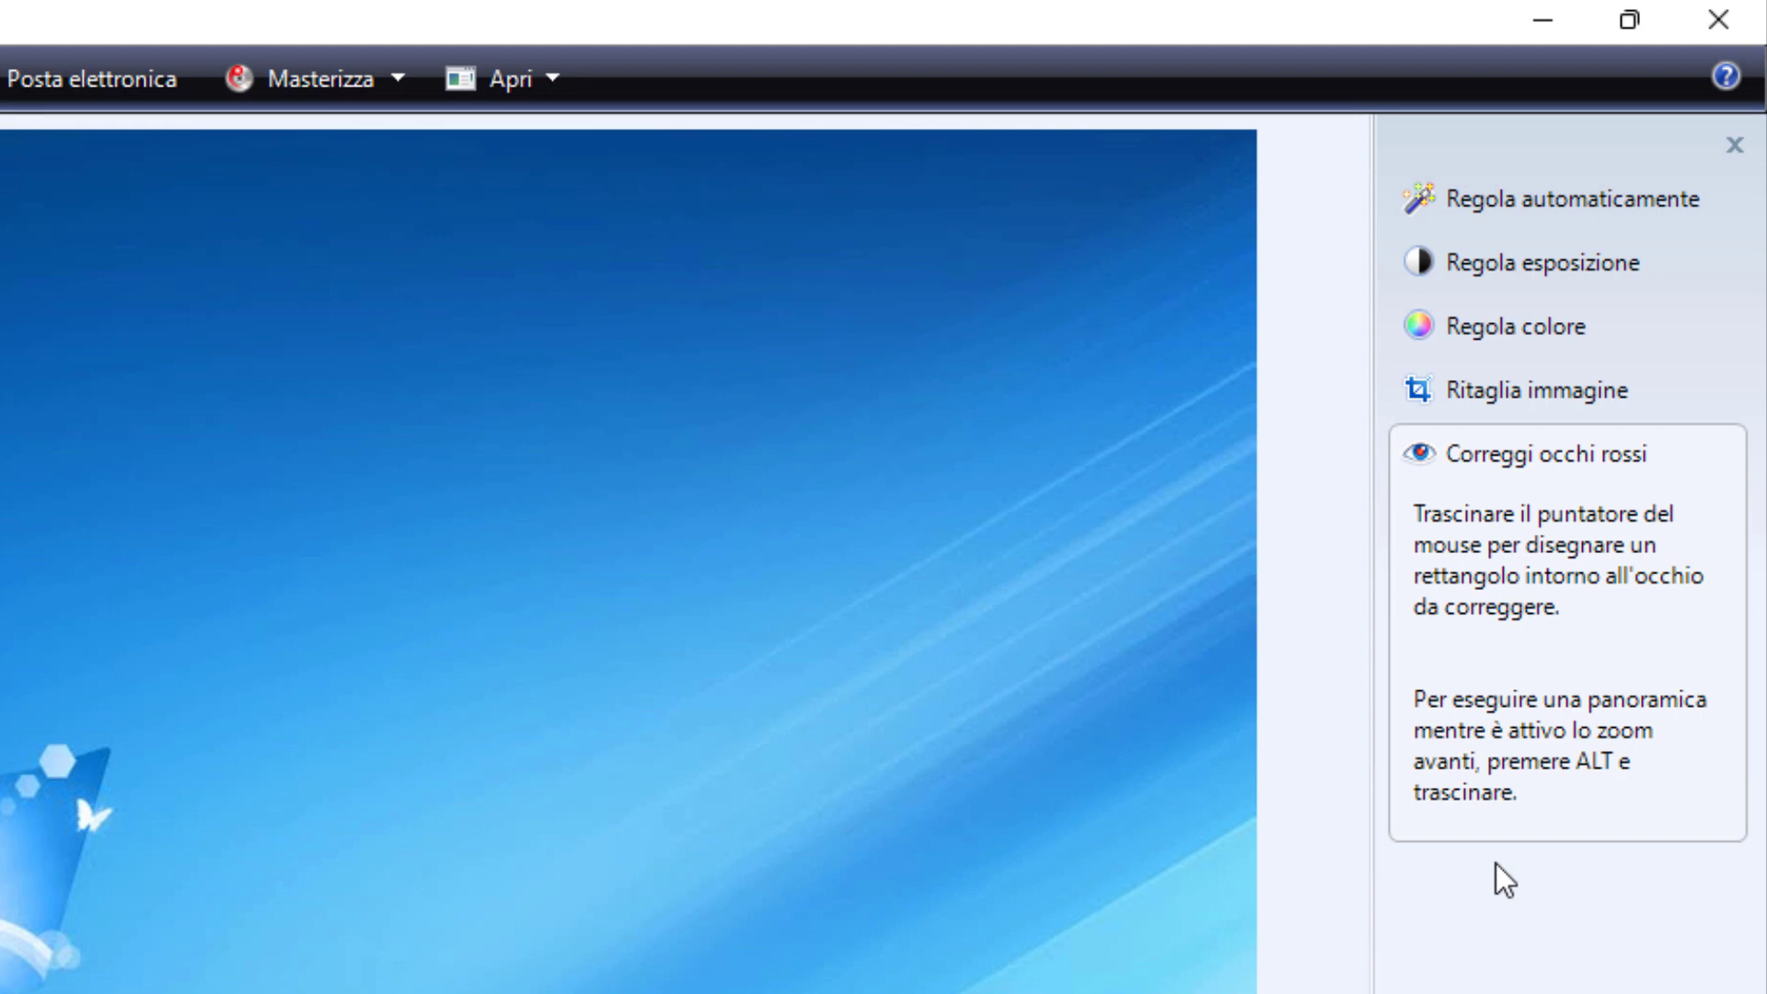
{"action": "left_click", "coordinate": [1499, 397]}
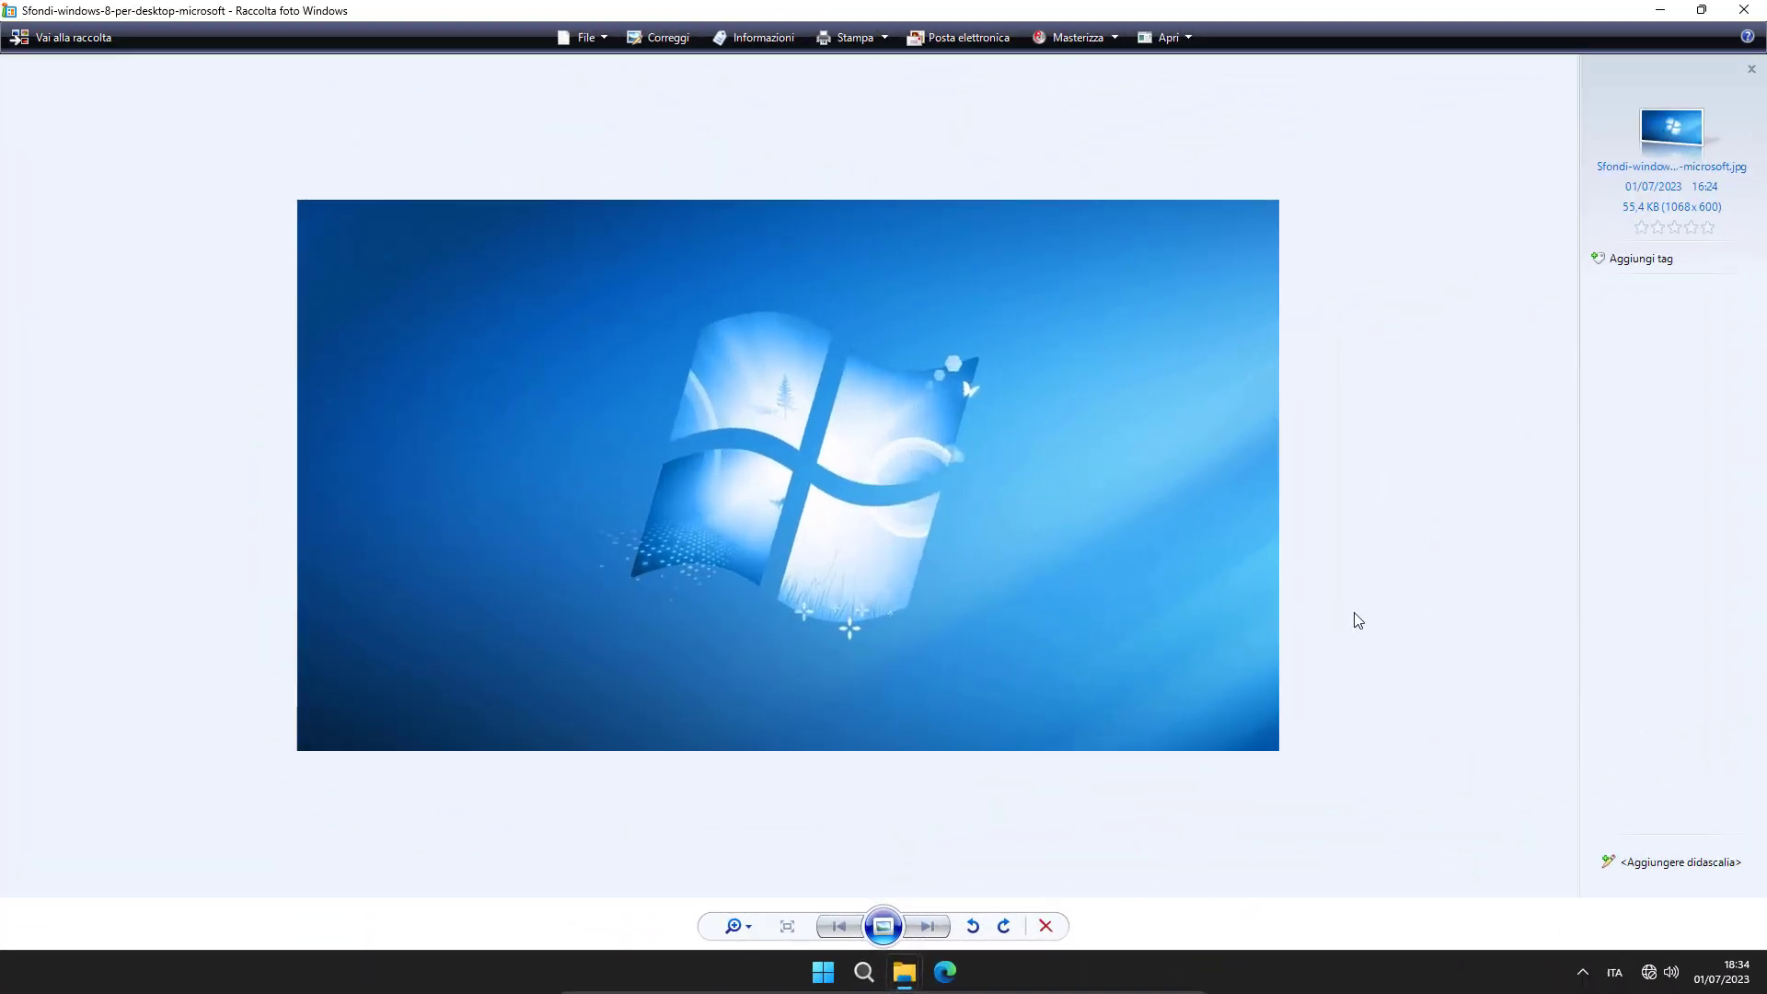
{"action": "left_click", "coordinate": [1743, 10]}
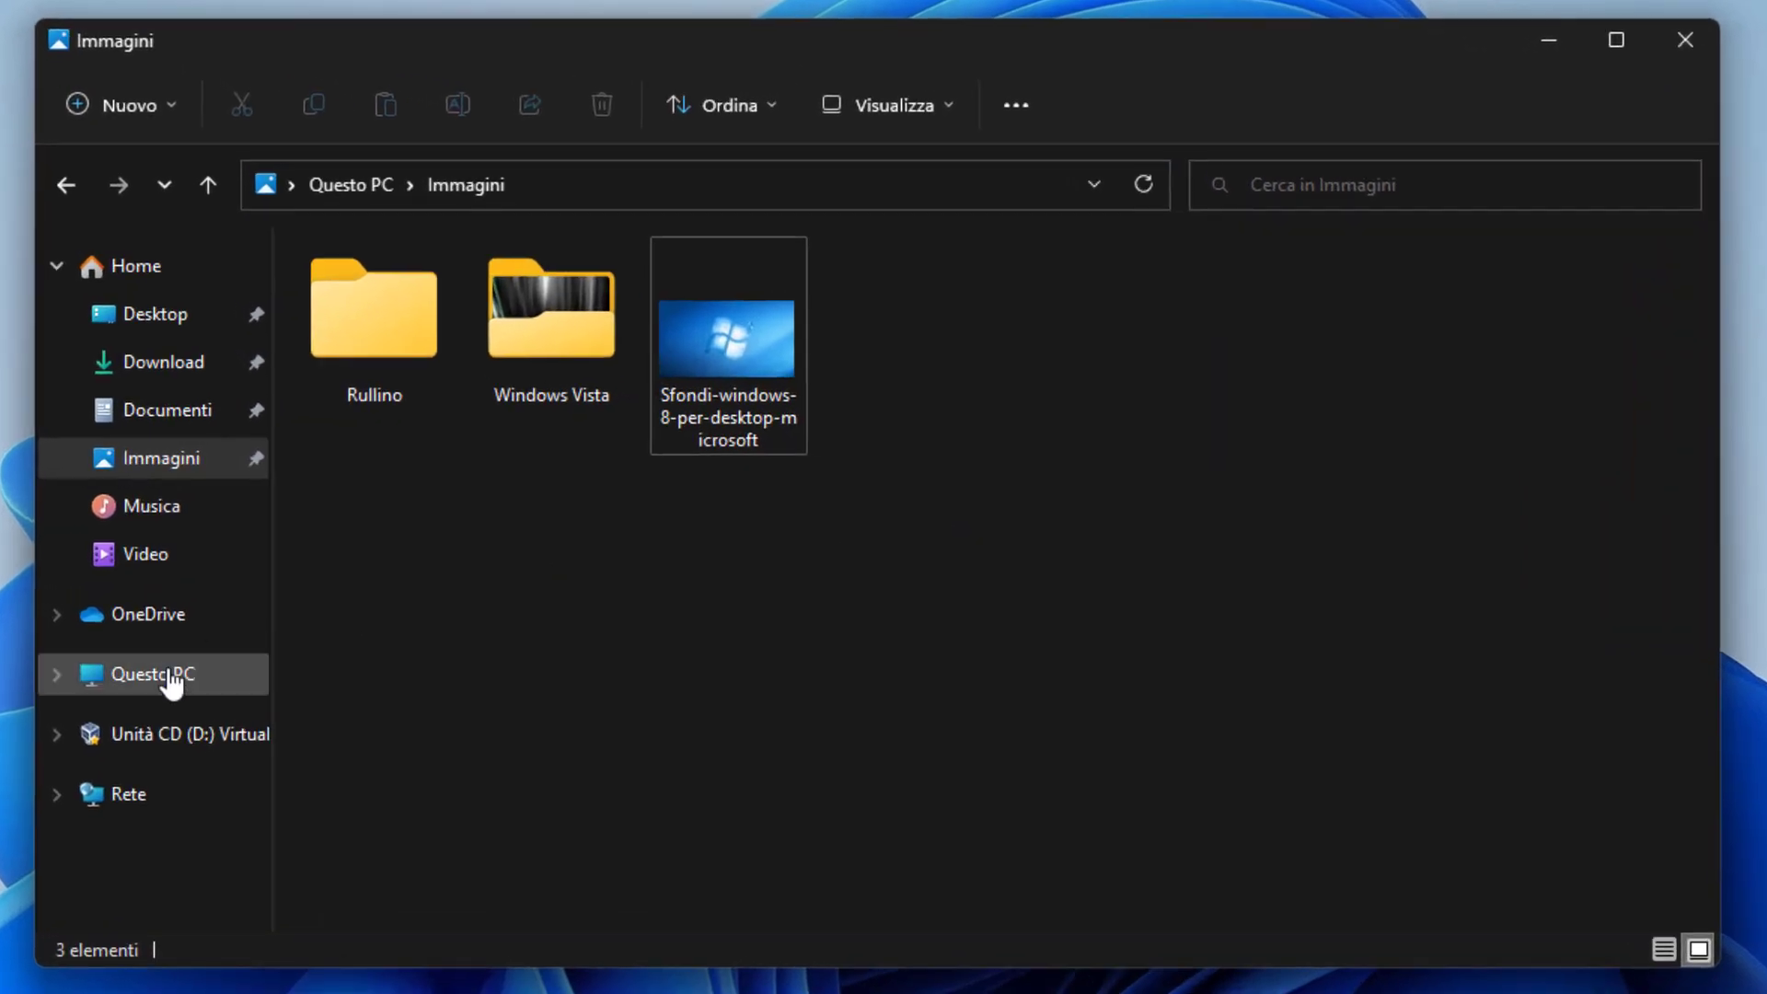
Step: Try to launch WindowsPhotoGallery directly from Programmi\Windows Photo Viewer on drive C:, and dismiss the resulting dialog
{"action": "left_click", "coordinate": [380, 605]}
{"action": "double_click", "coordinate": [466, 521]}
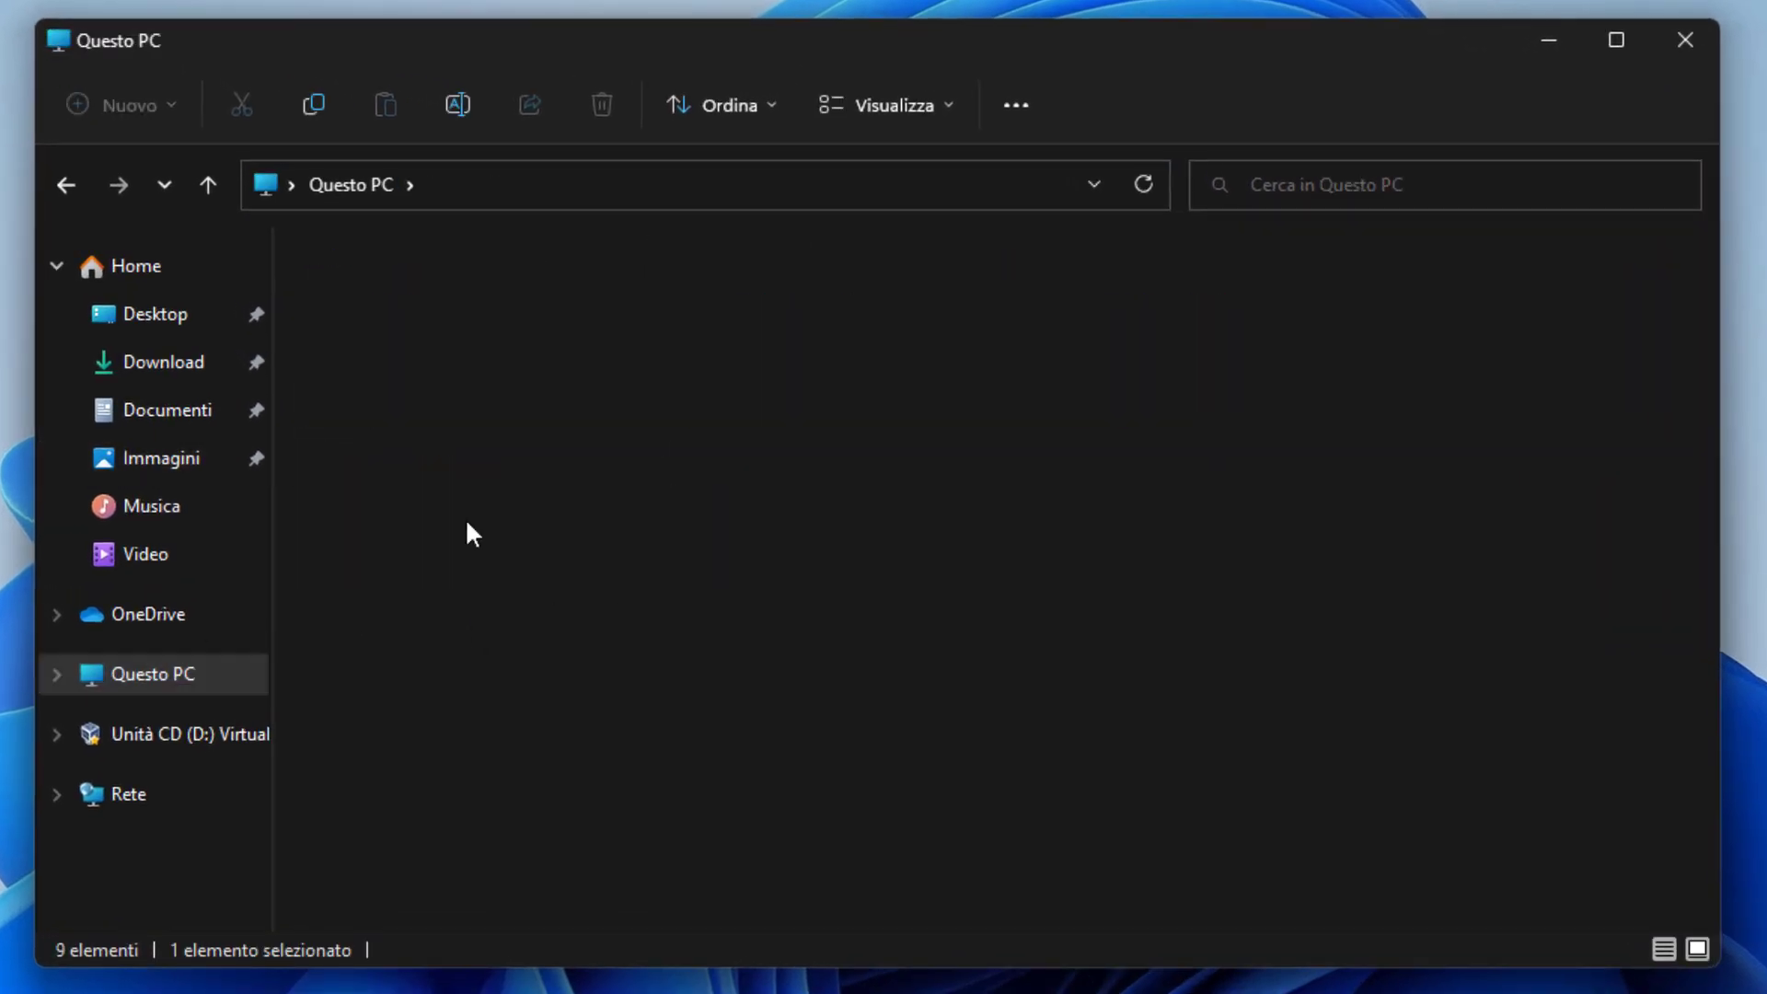
{"action": "double_click", "coordinate": [560, 333]}
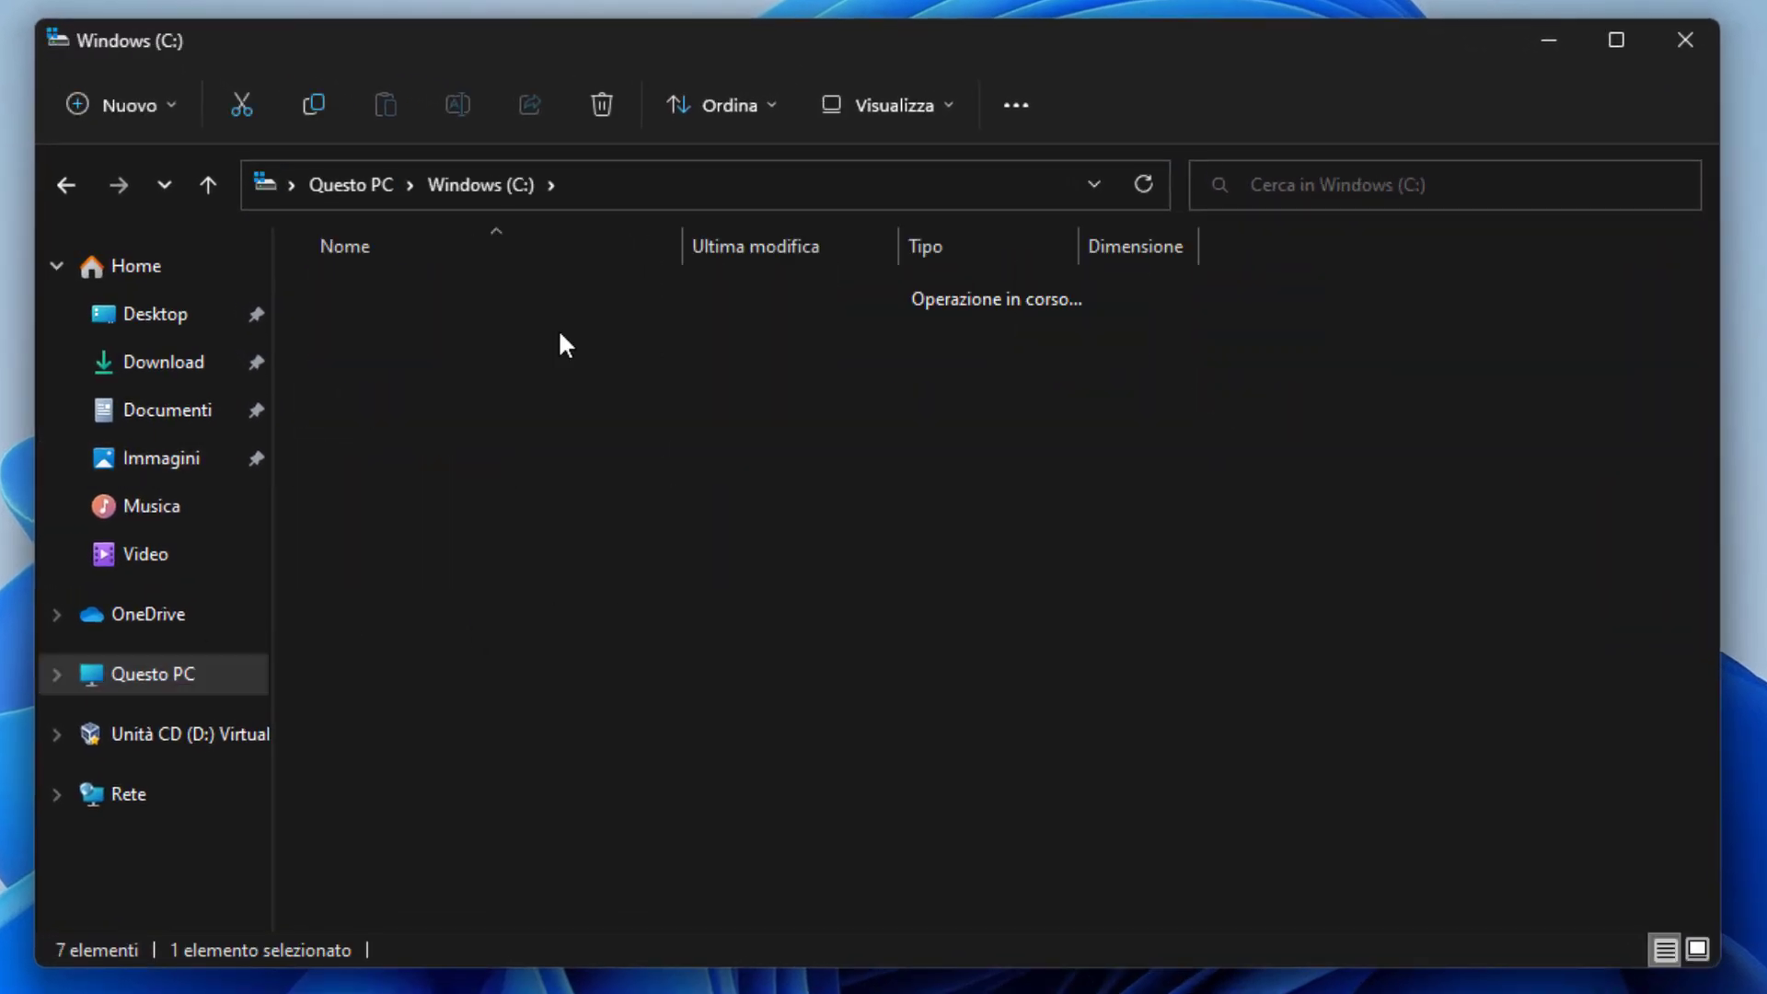
{"action": "left_click", "coordinate": [486, 704]}
{"action": "double_click", "coordinate": [485, 704]}
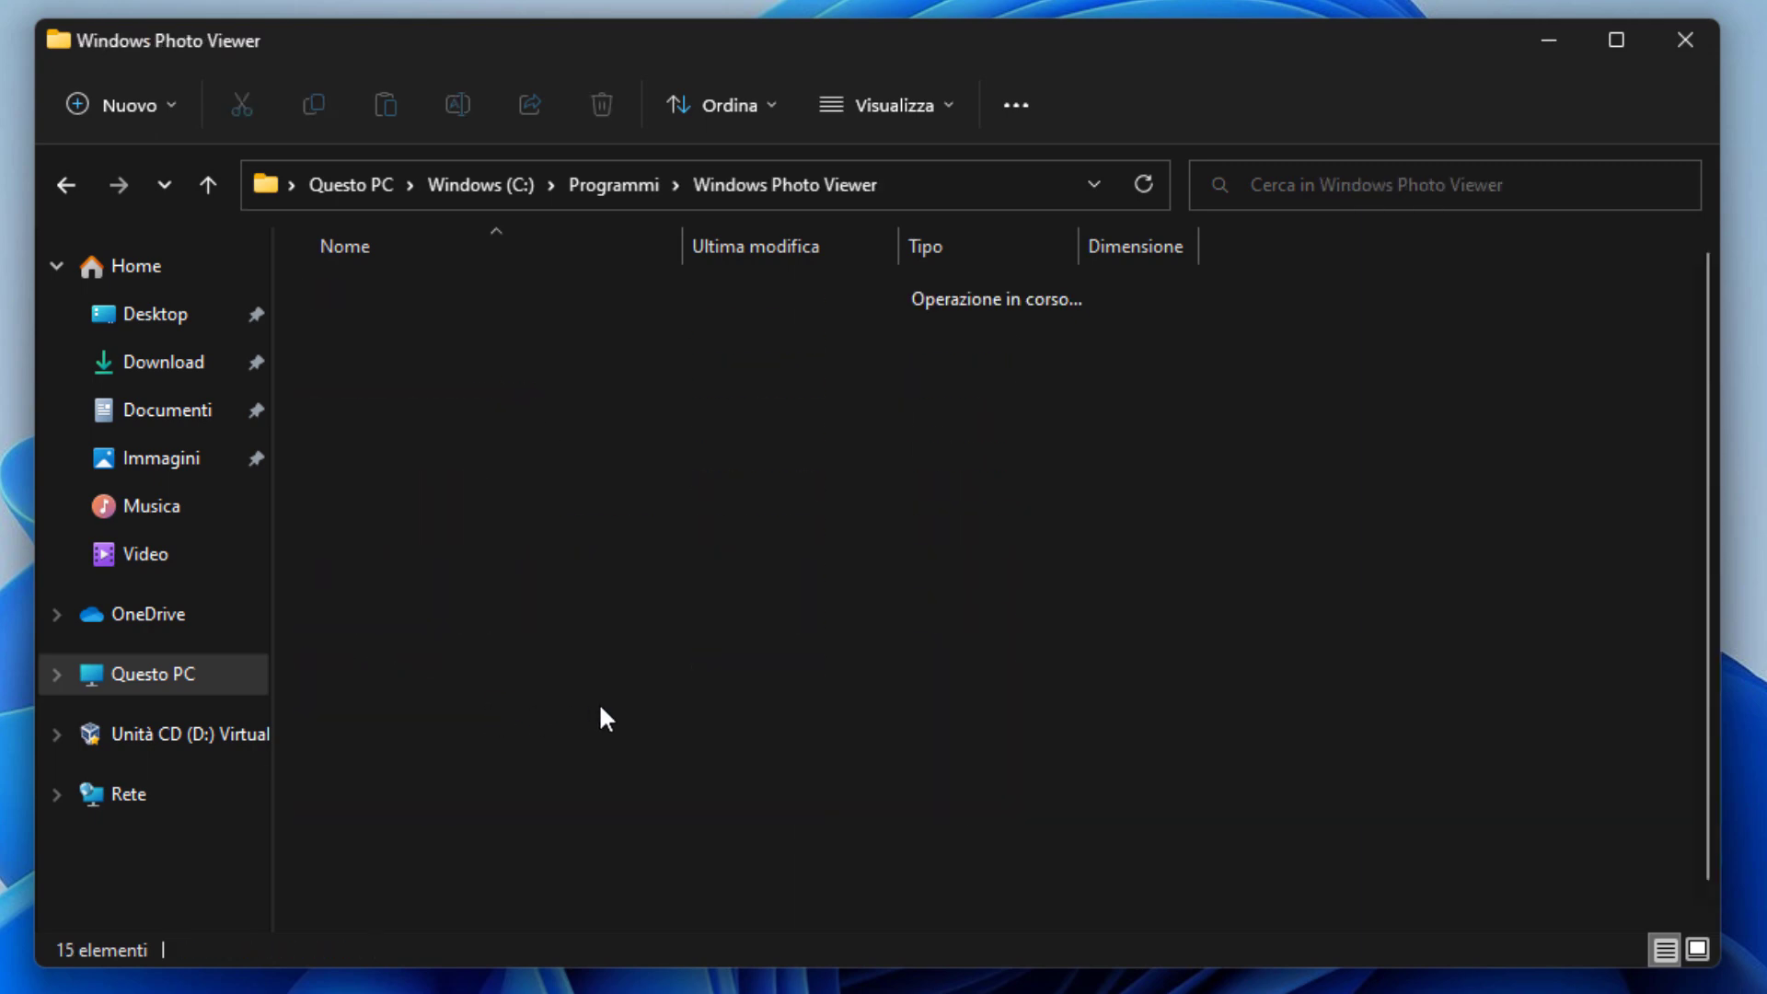
{"action": "scroll", "coordinate": [598, 708], "scroll_direction": "down", "scroll_amount": 1}
{"action": "double_click", "coordinate": [480, 902]}
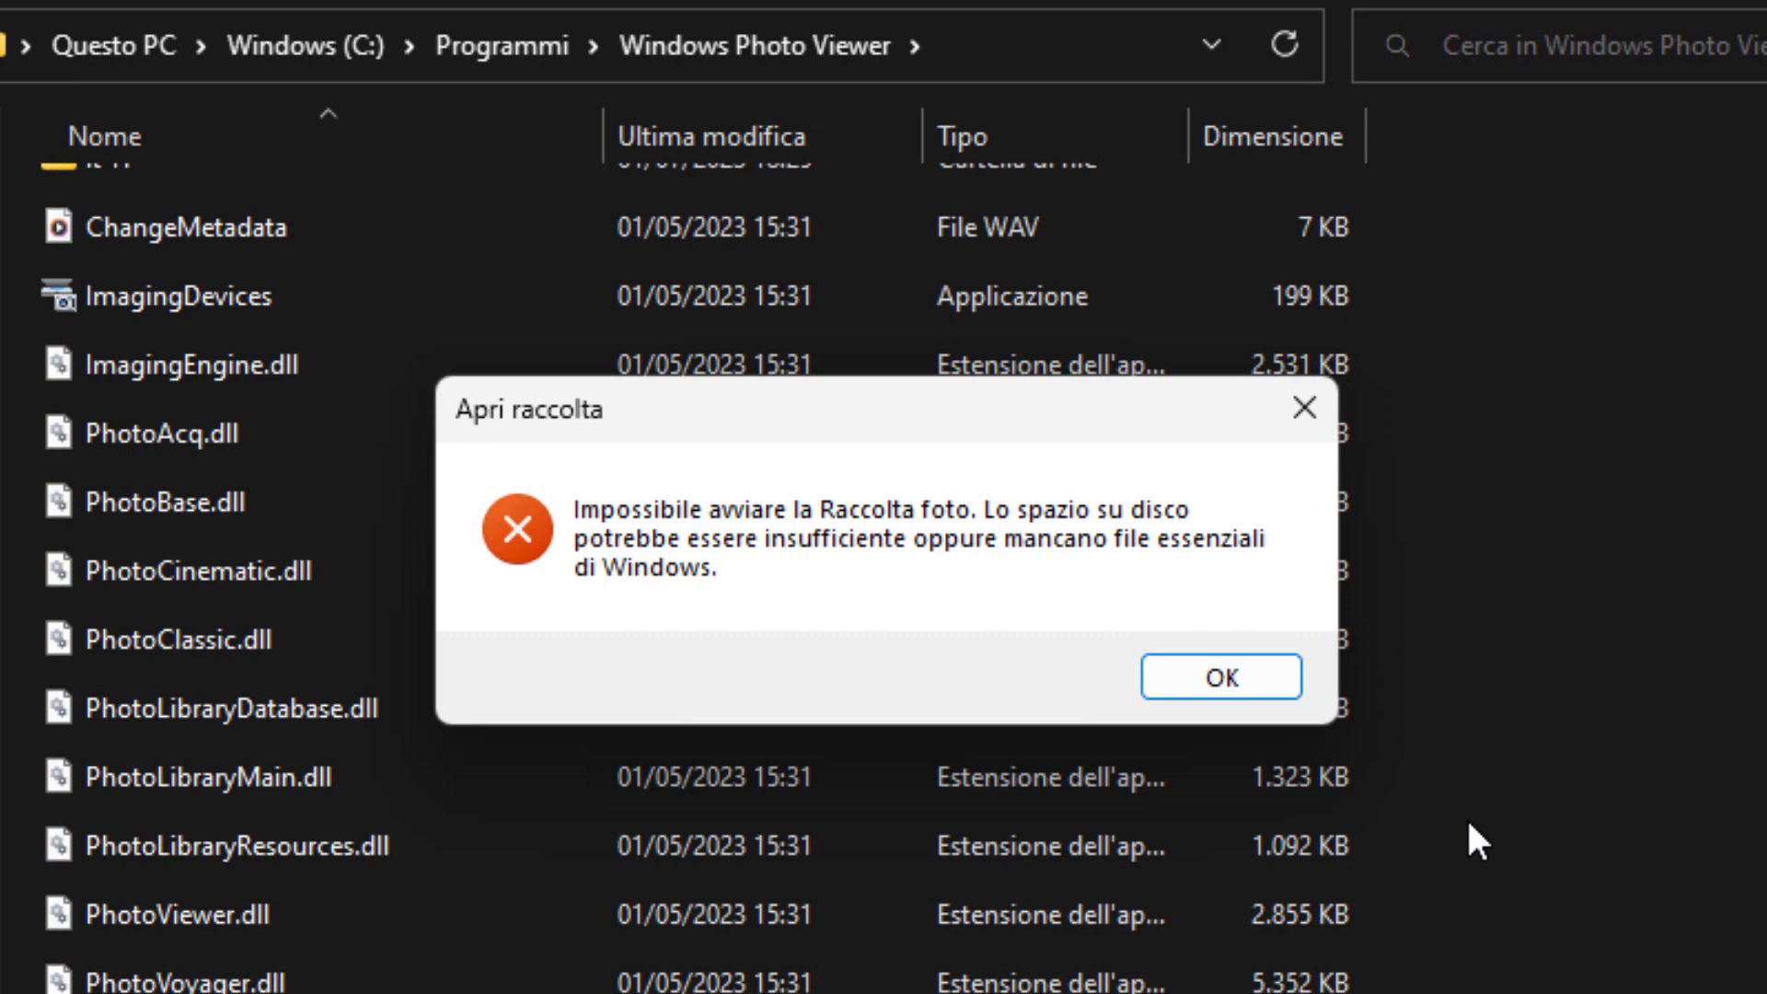
{"action": "key", "text": "Return"}
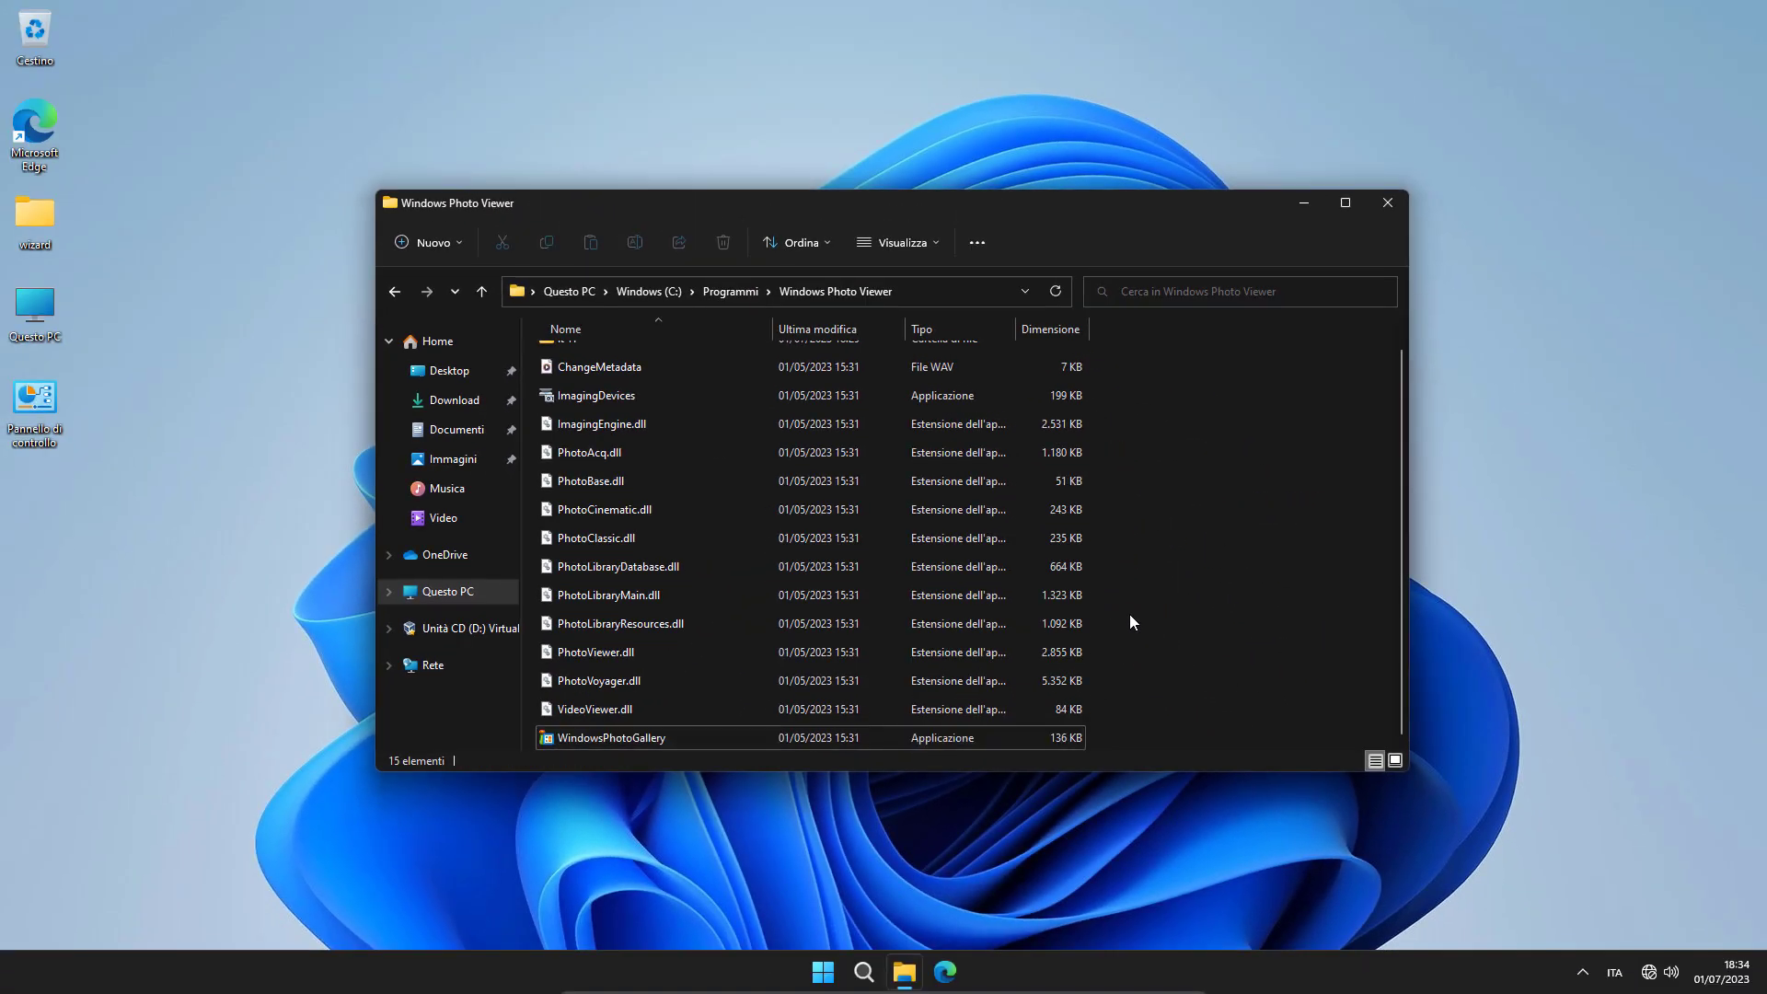
Step: Open 2VYS36Z-windows-vista-background from the Windows Vista folder in Immagini and start a slideshow of the folder's pictures
{"action": "left_click", "coordinate": [454, 460]}
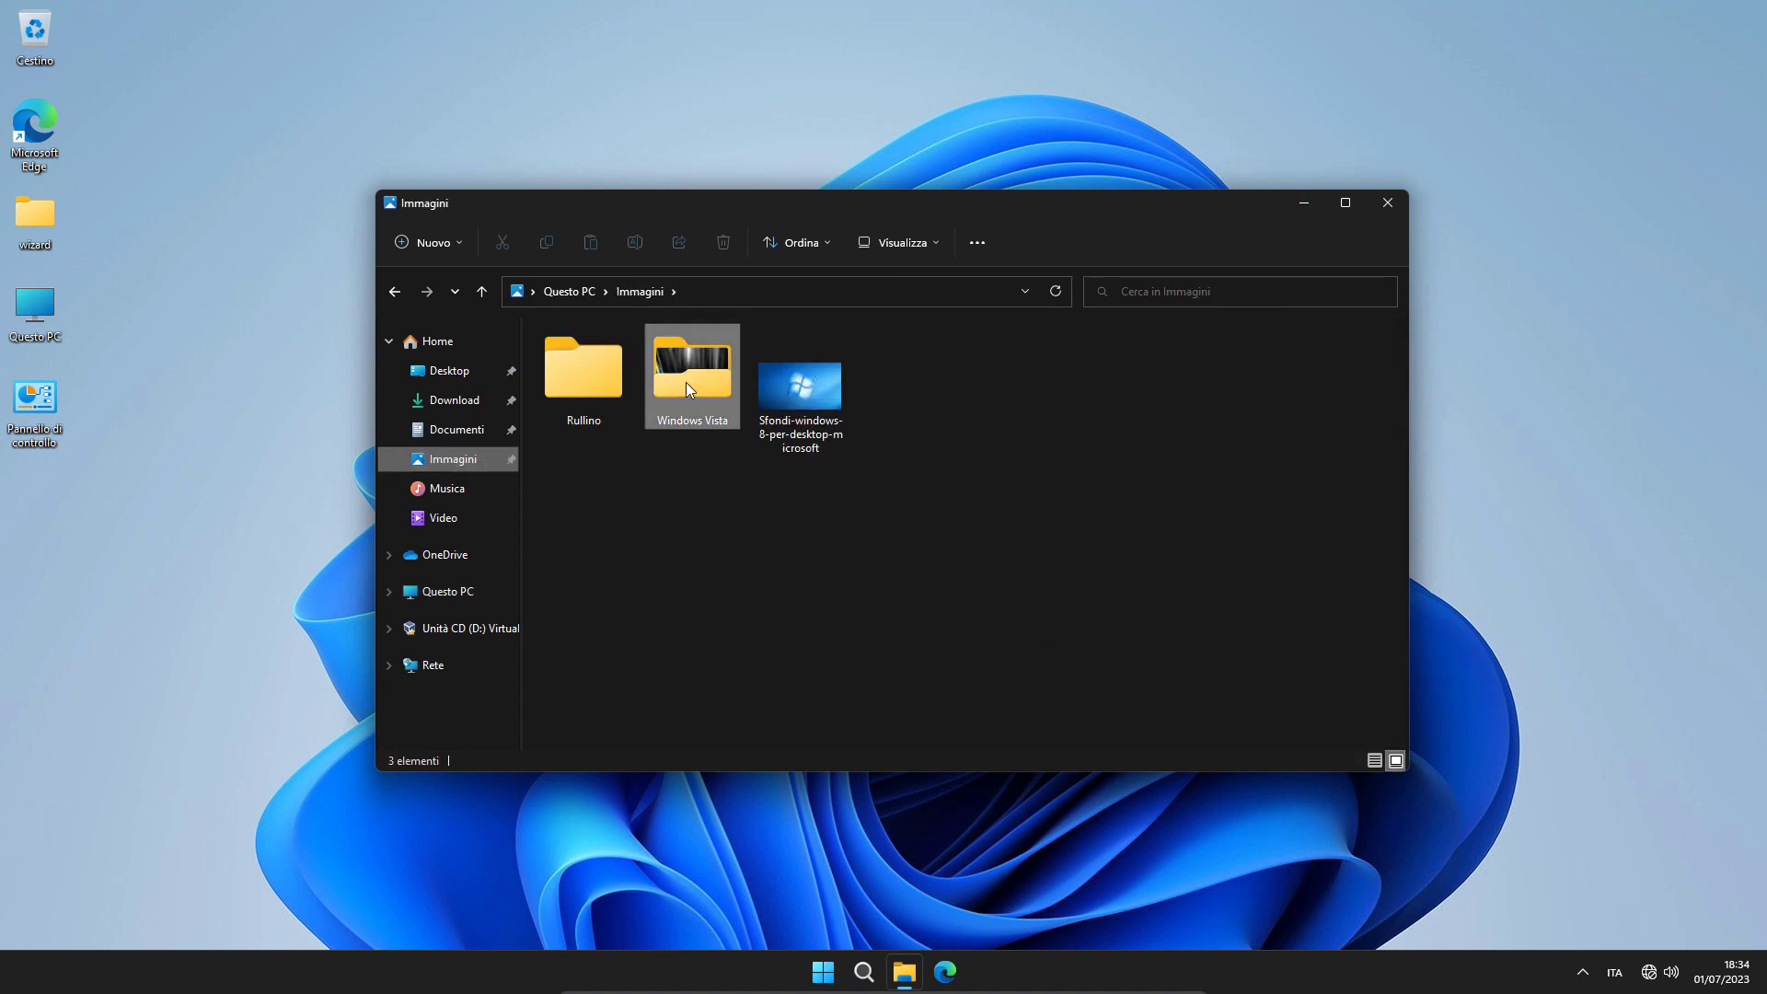
{"action": "double_click", "coordinate": [686, 382]}
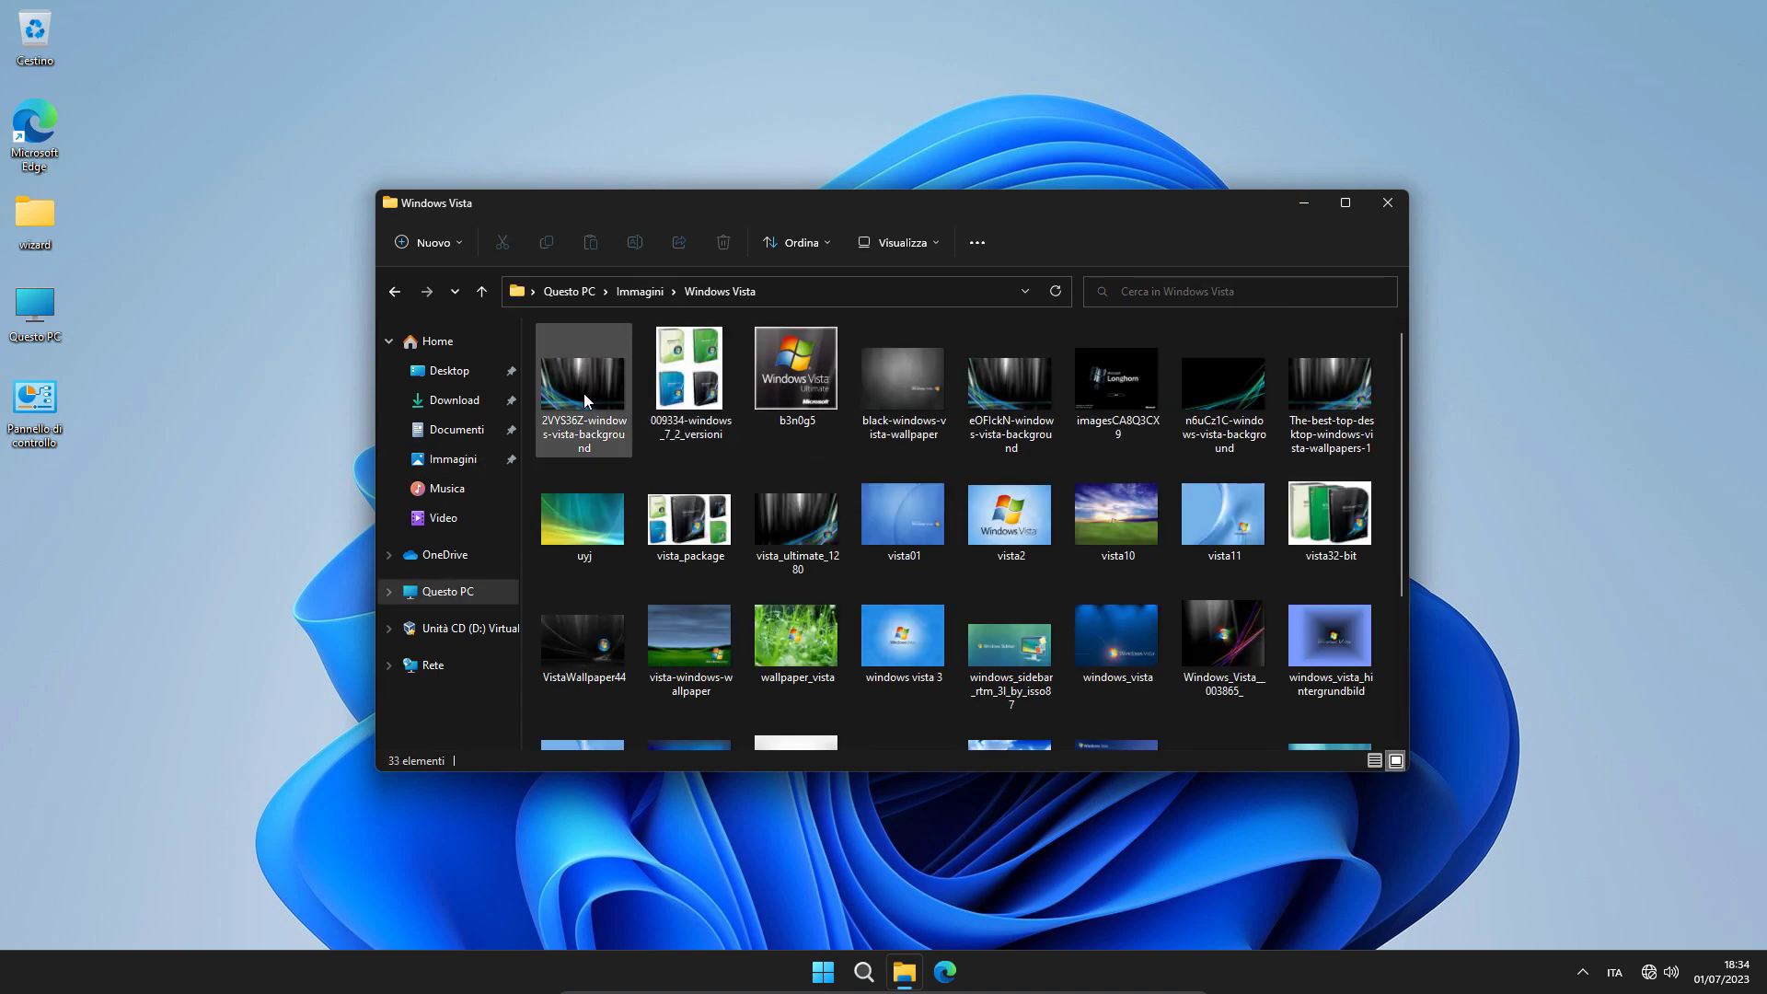
{"action": "key", "text": "Return"}
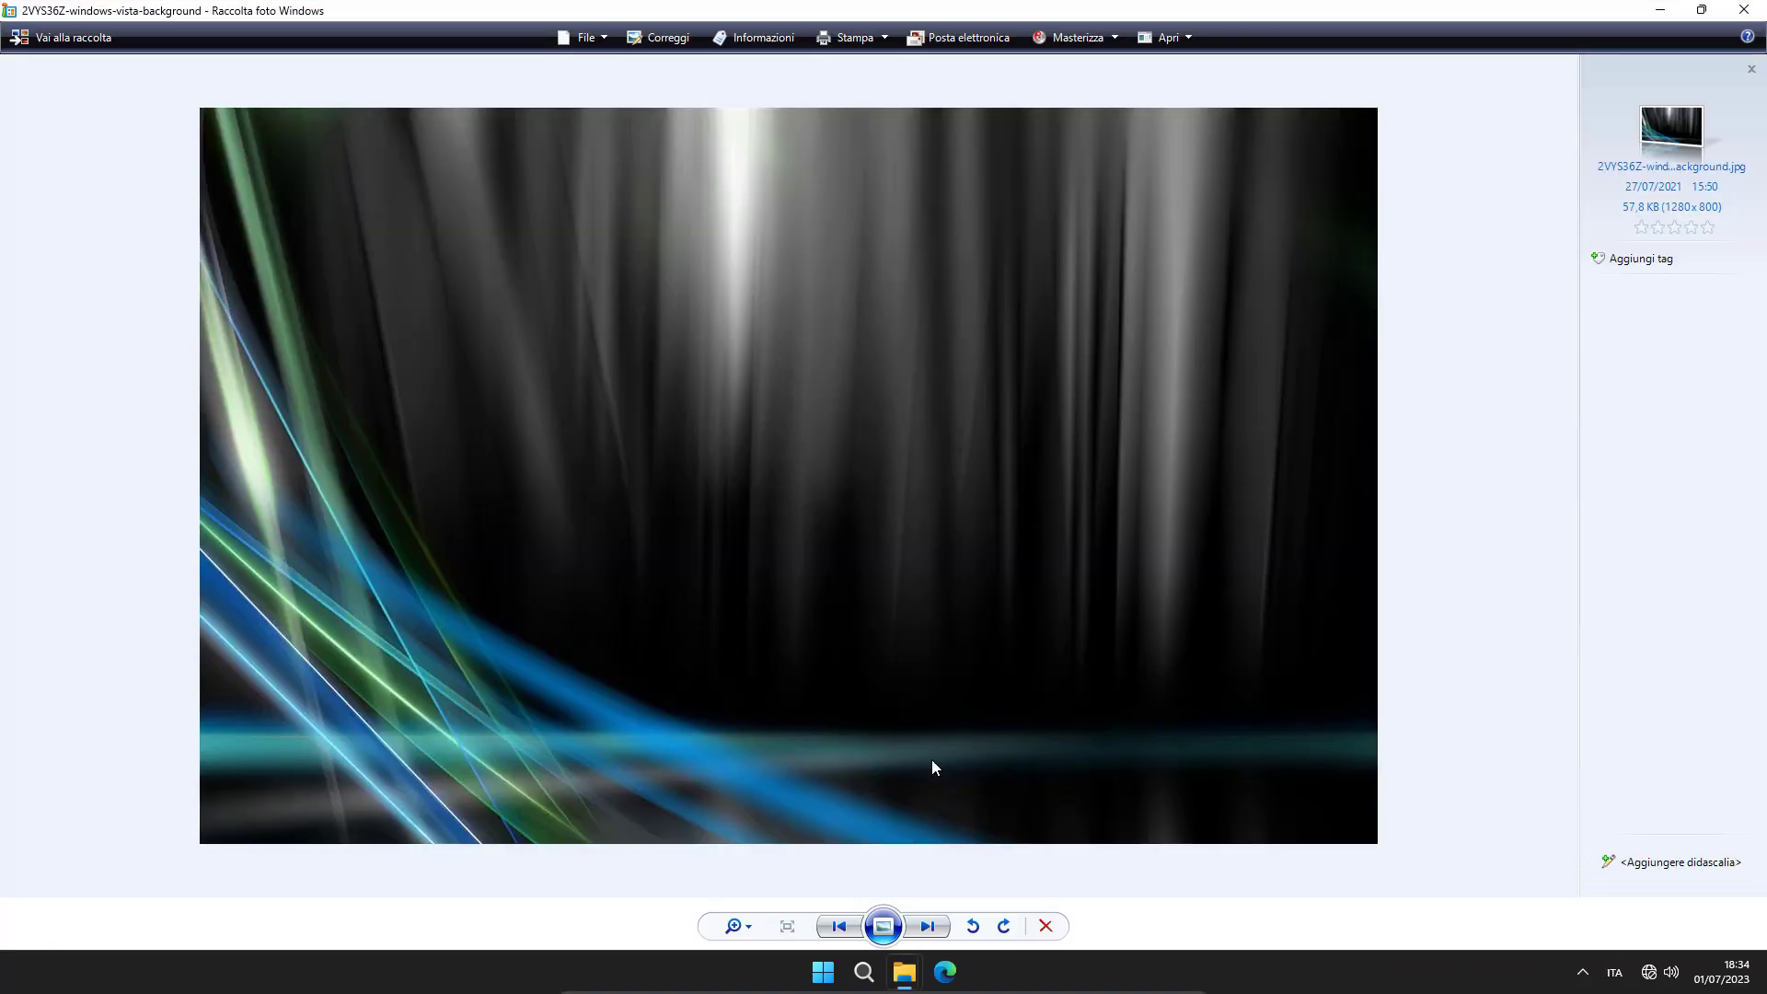
{"action": "left_click", "coordinate": [871, 913]}
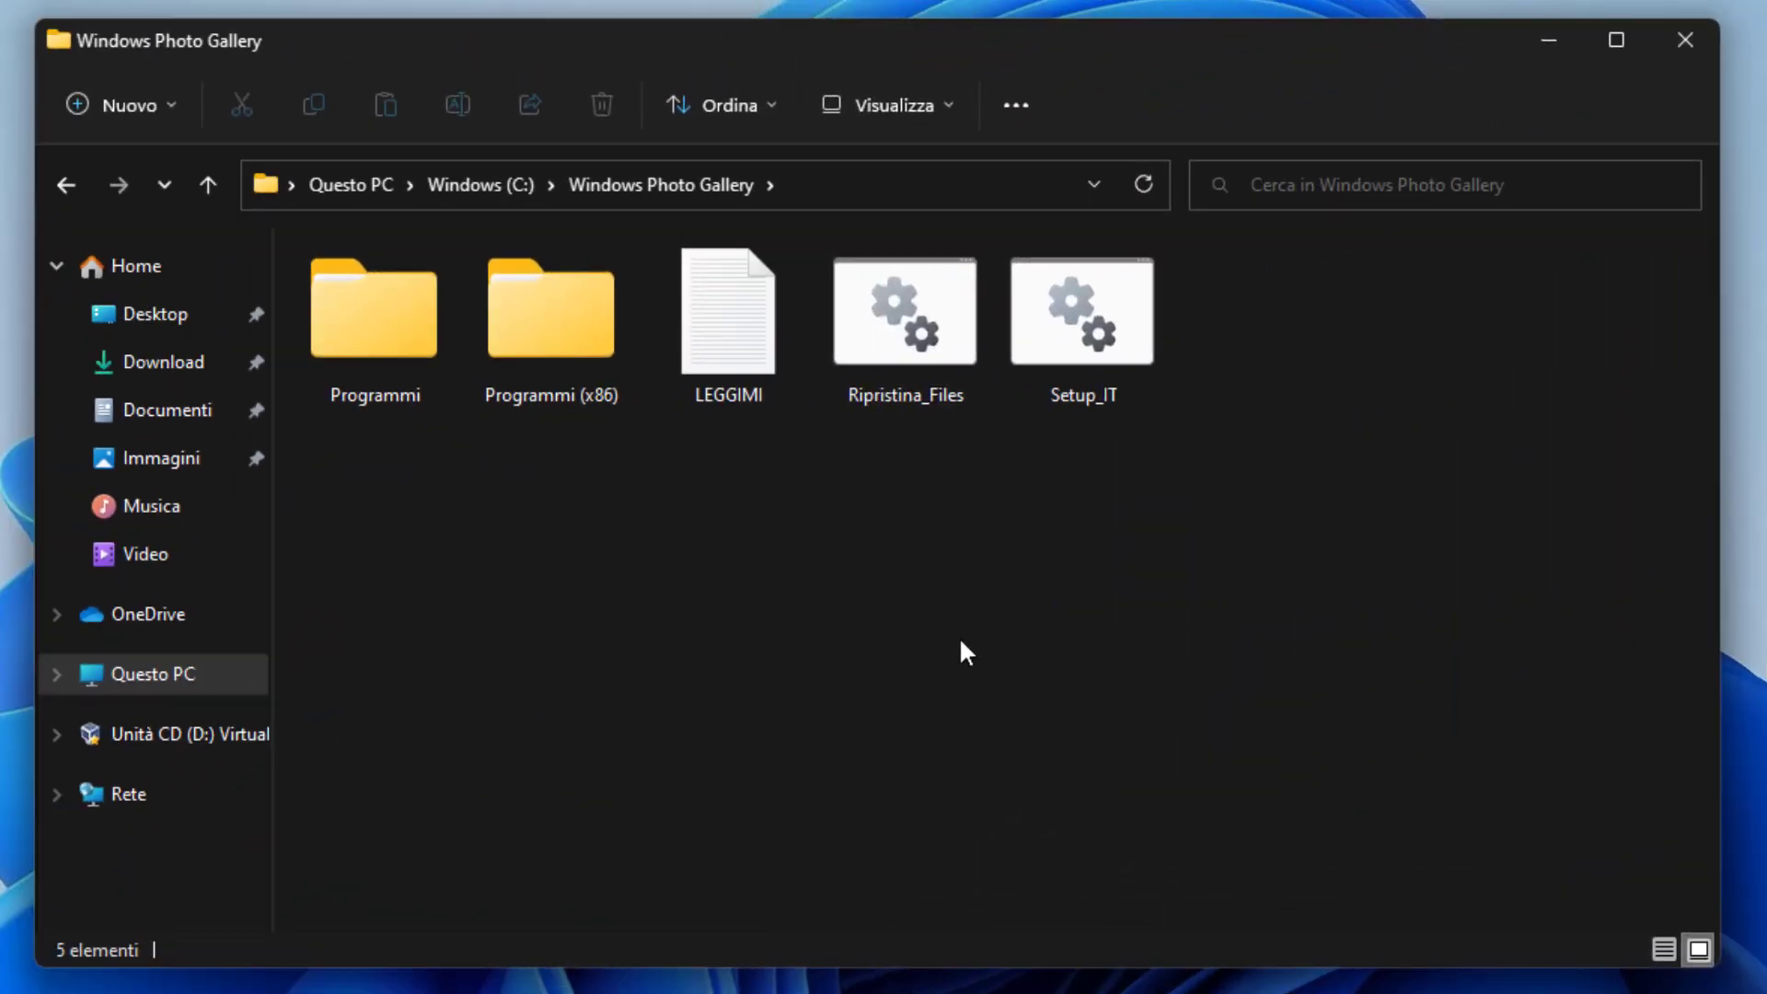
Step: Run Ripristina_Files from the Windows Photo Gallery folder as administrator, allow its changes, and close the command prompt once it finishes
{"action": "left_click", "coordinate": [908, 311]}
{"action": "right_click", "coordinate": [907, 308]}
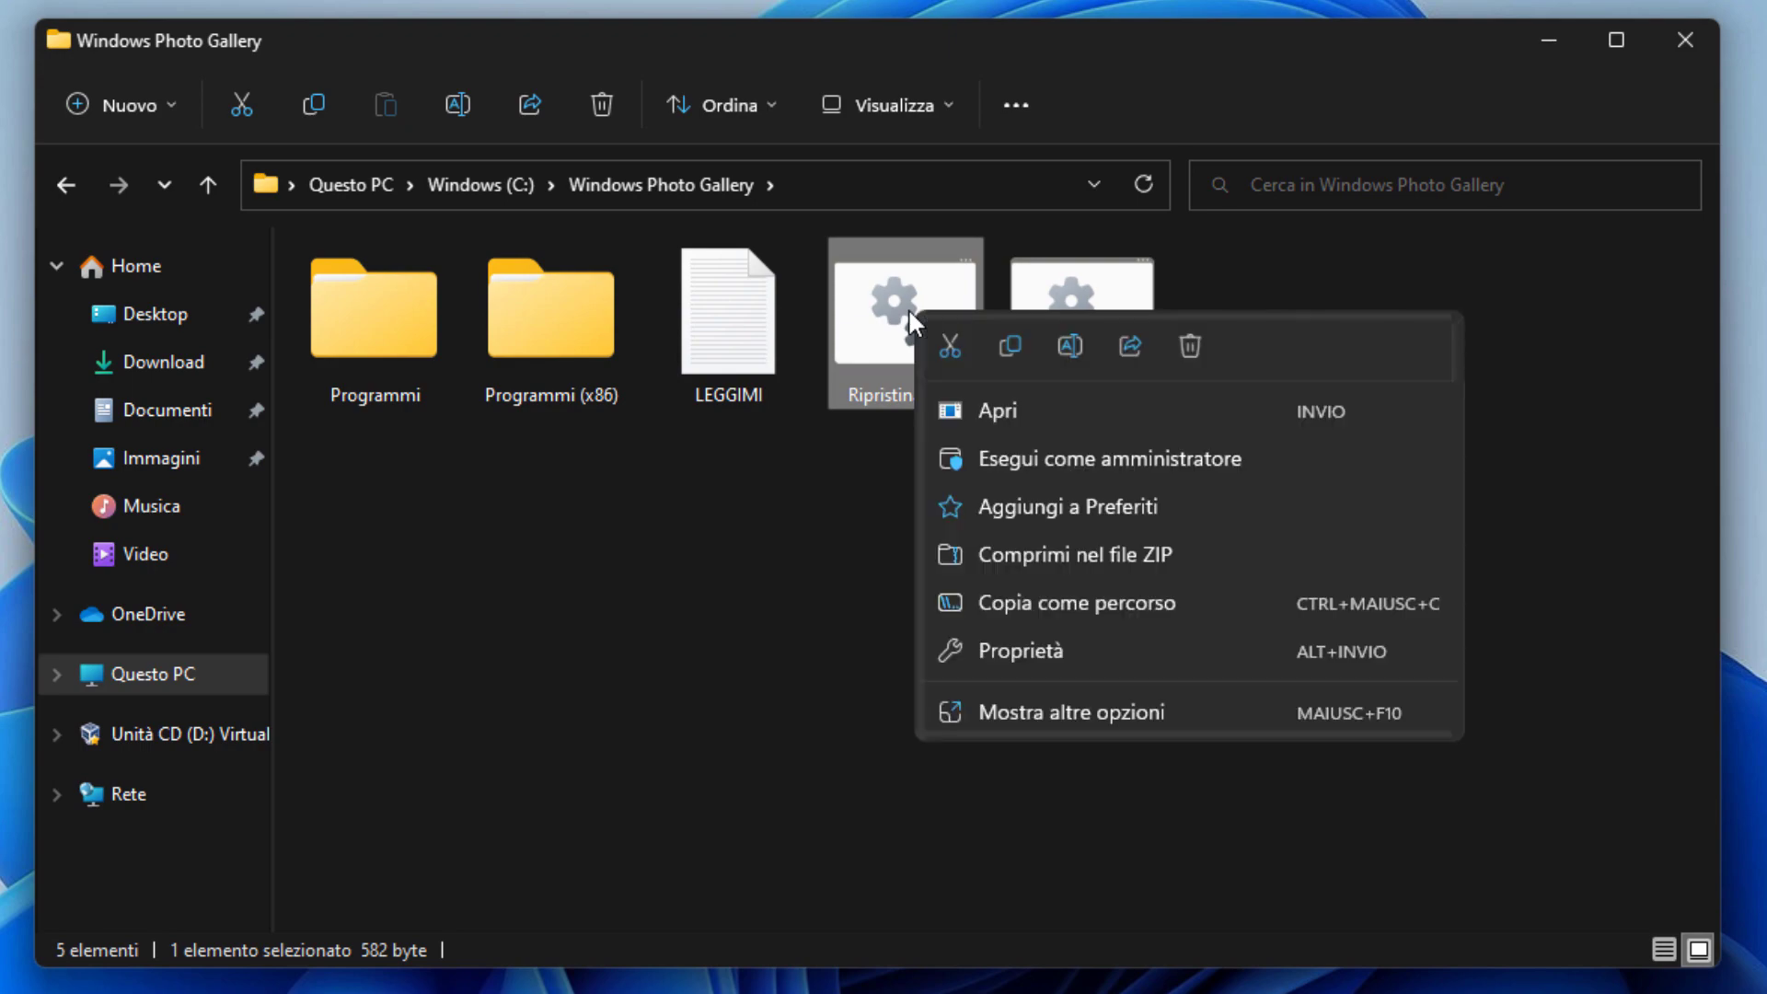
{"action": "left_click", "coordinate": [1052, 454]}
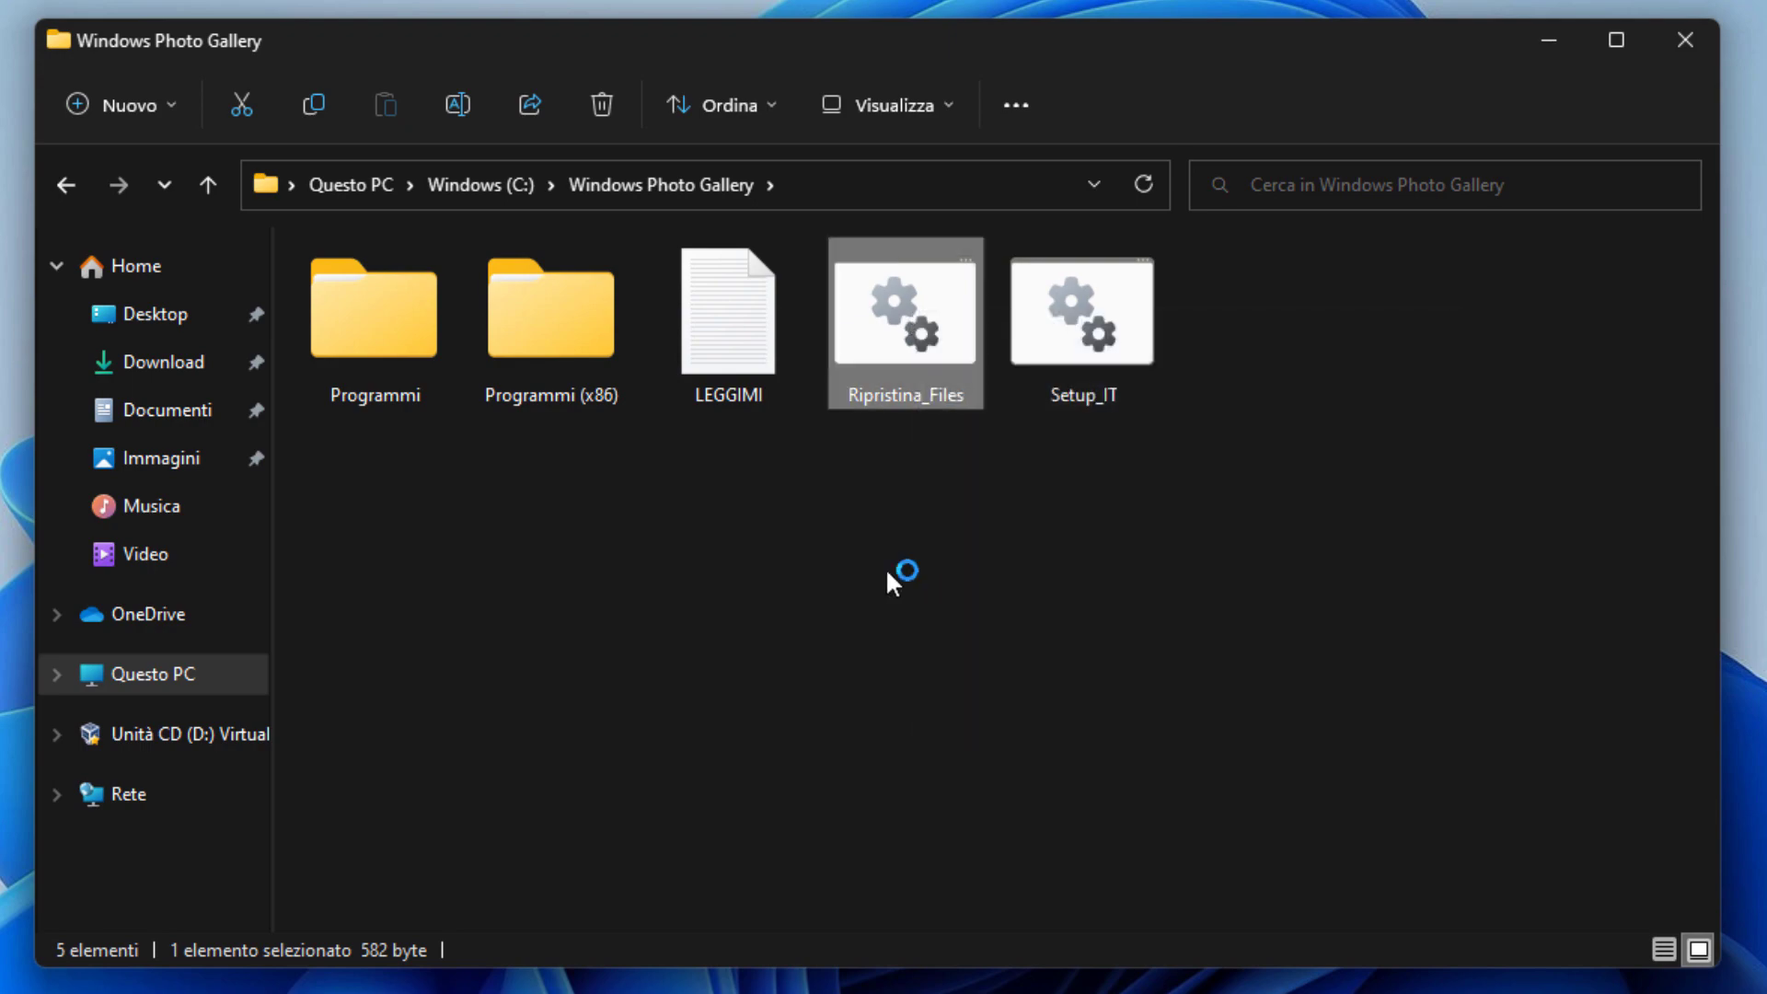
{"action": "key", "text": "Left"}
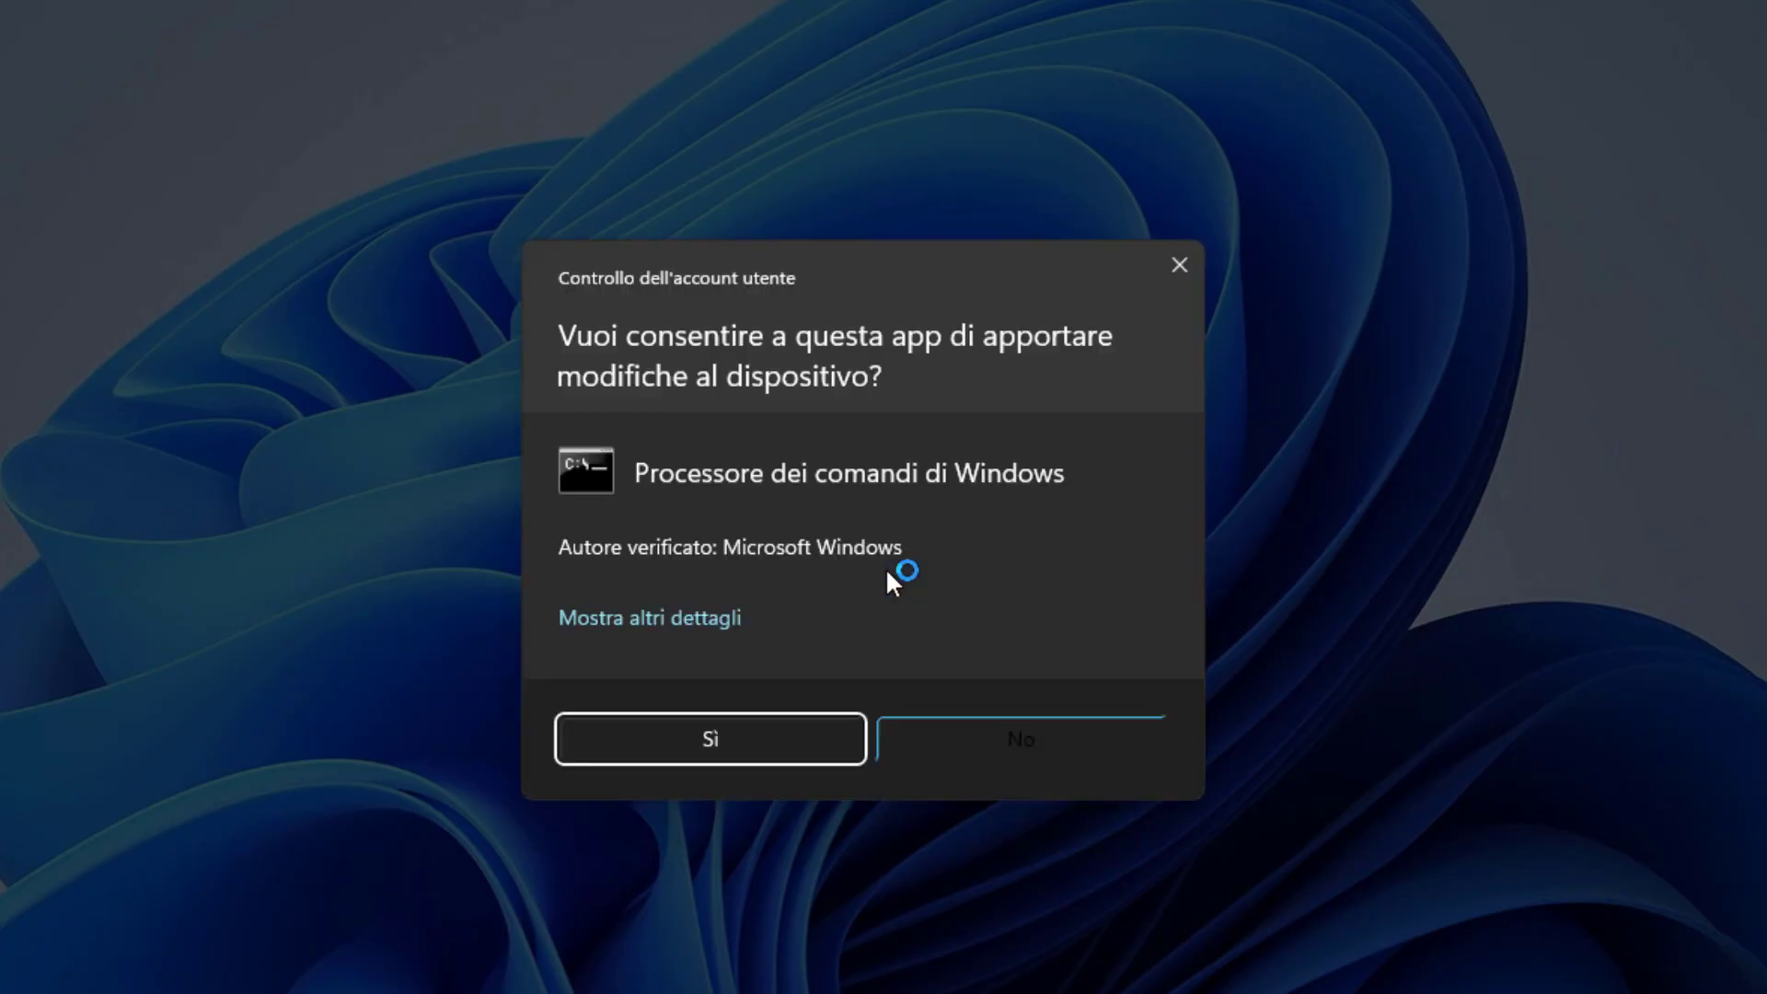
{"action": "key", "text": "Return"}
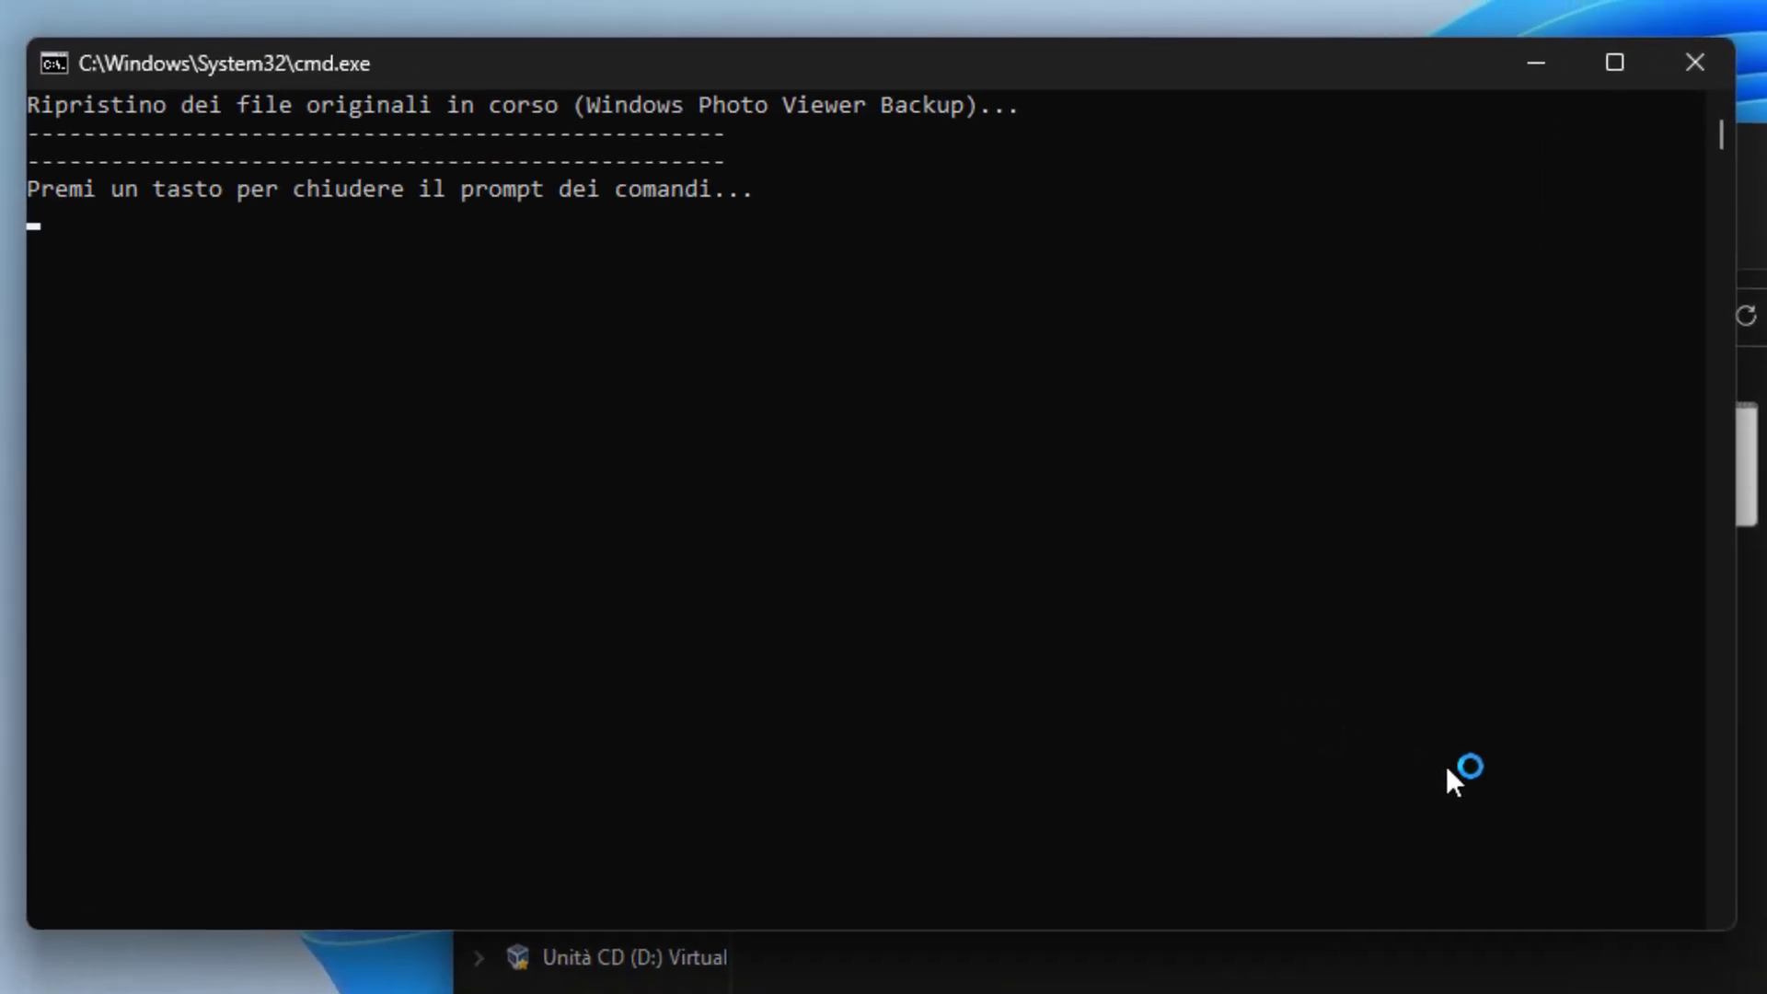
{"action": "key", "text": "Return"}
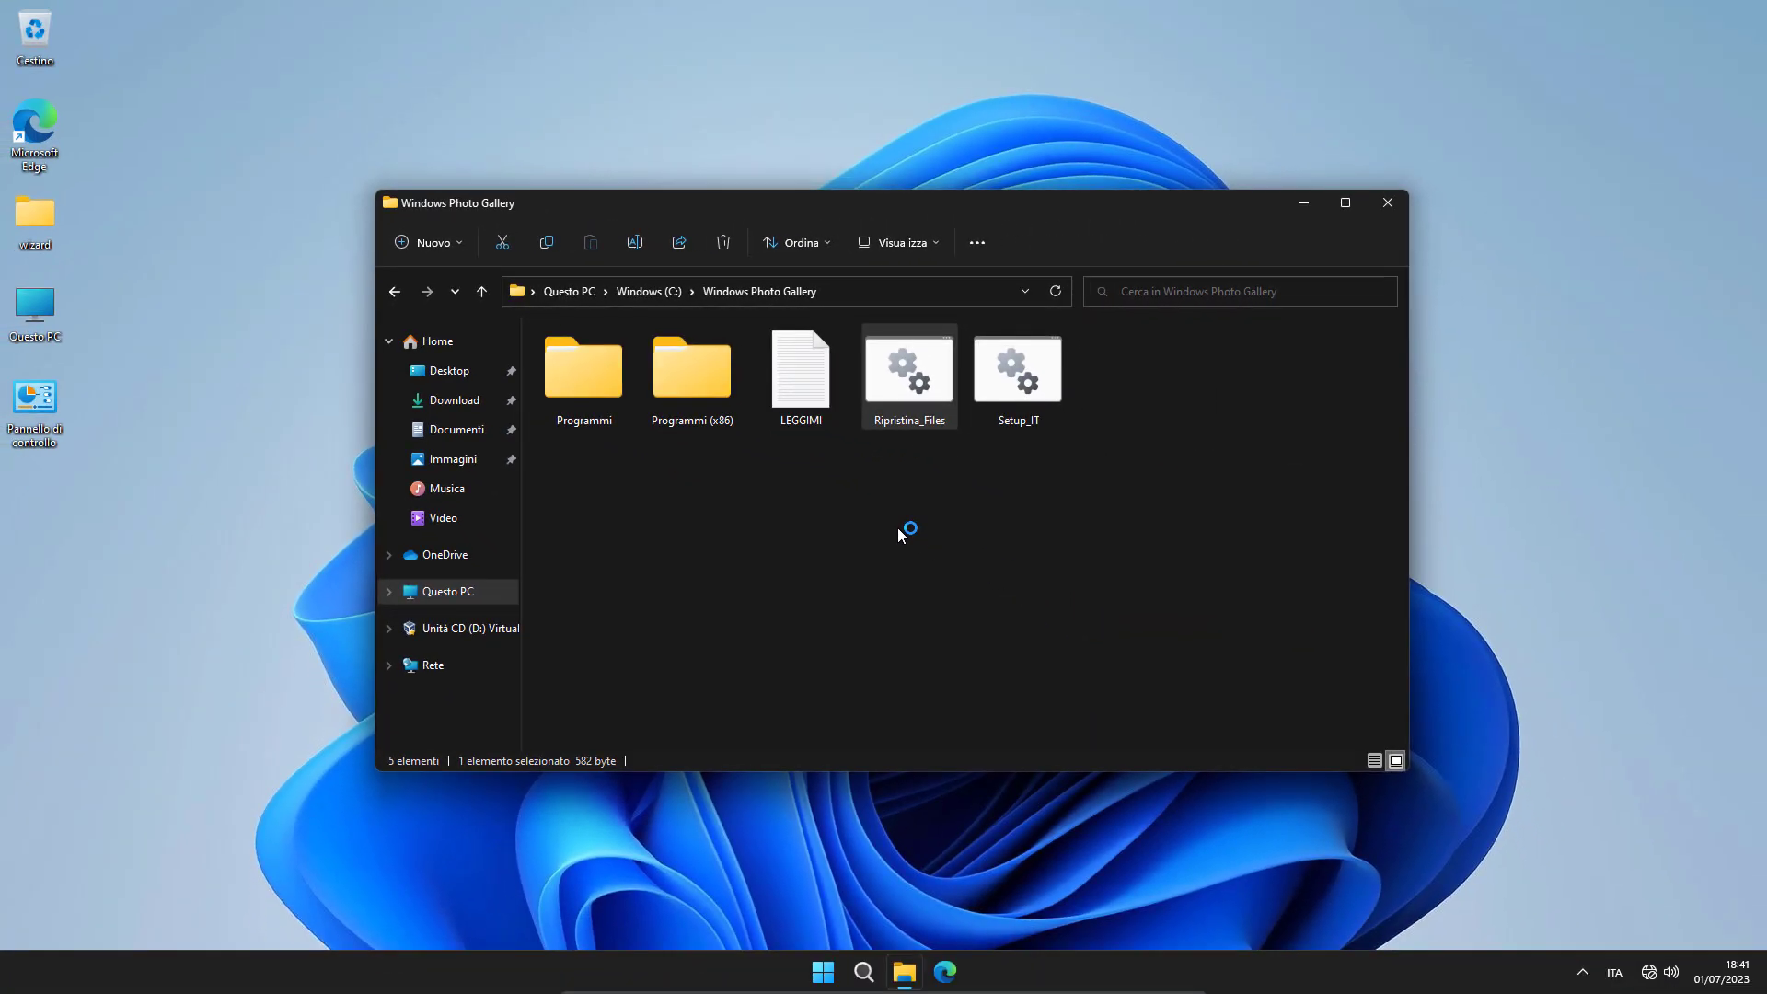
{"action": "left_click", "coordinate": [898, 527]}
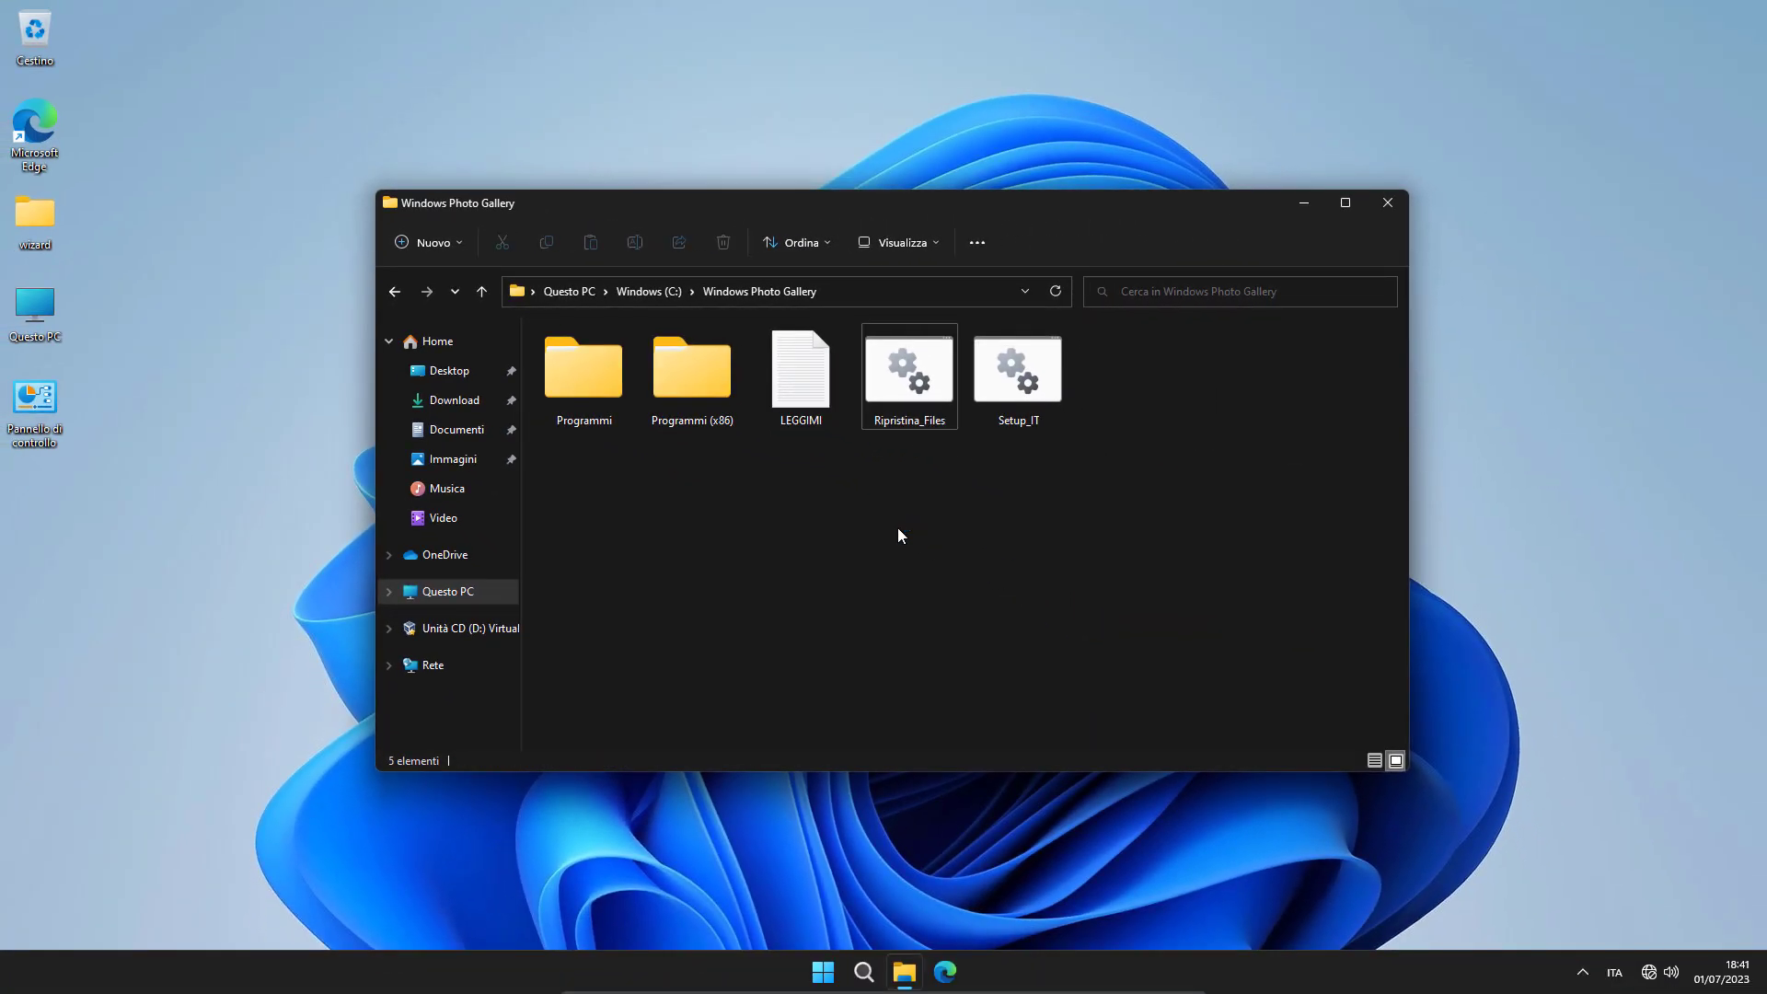
Step: Open the wallpaper image in Immagini with its default viewer and maximize the viewer window to check the restored application
{"action": "left_click", "coordinate": [460, 465]}
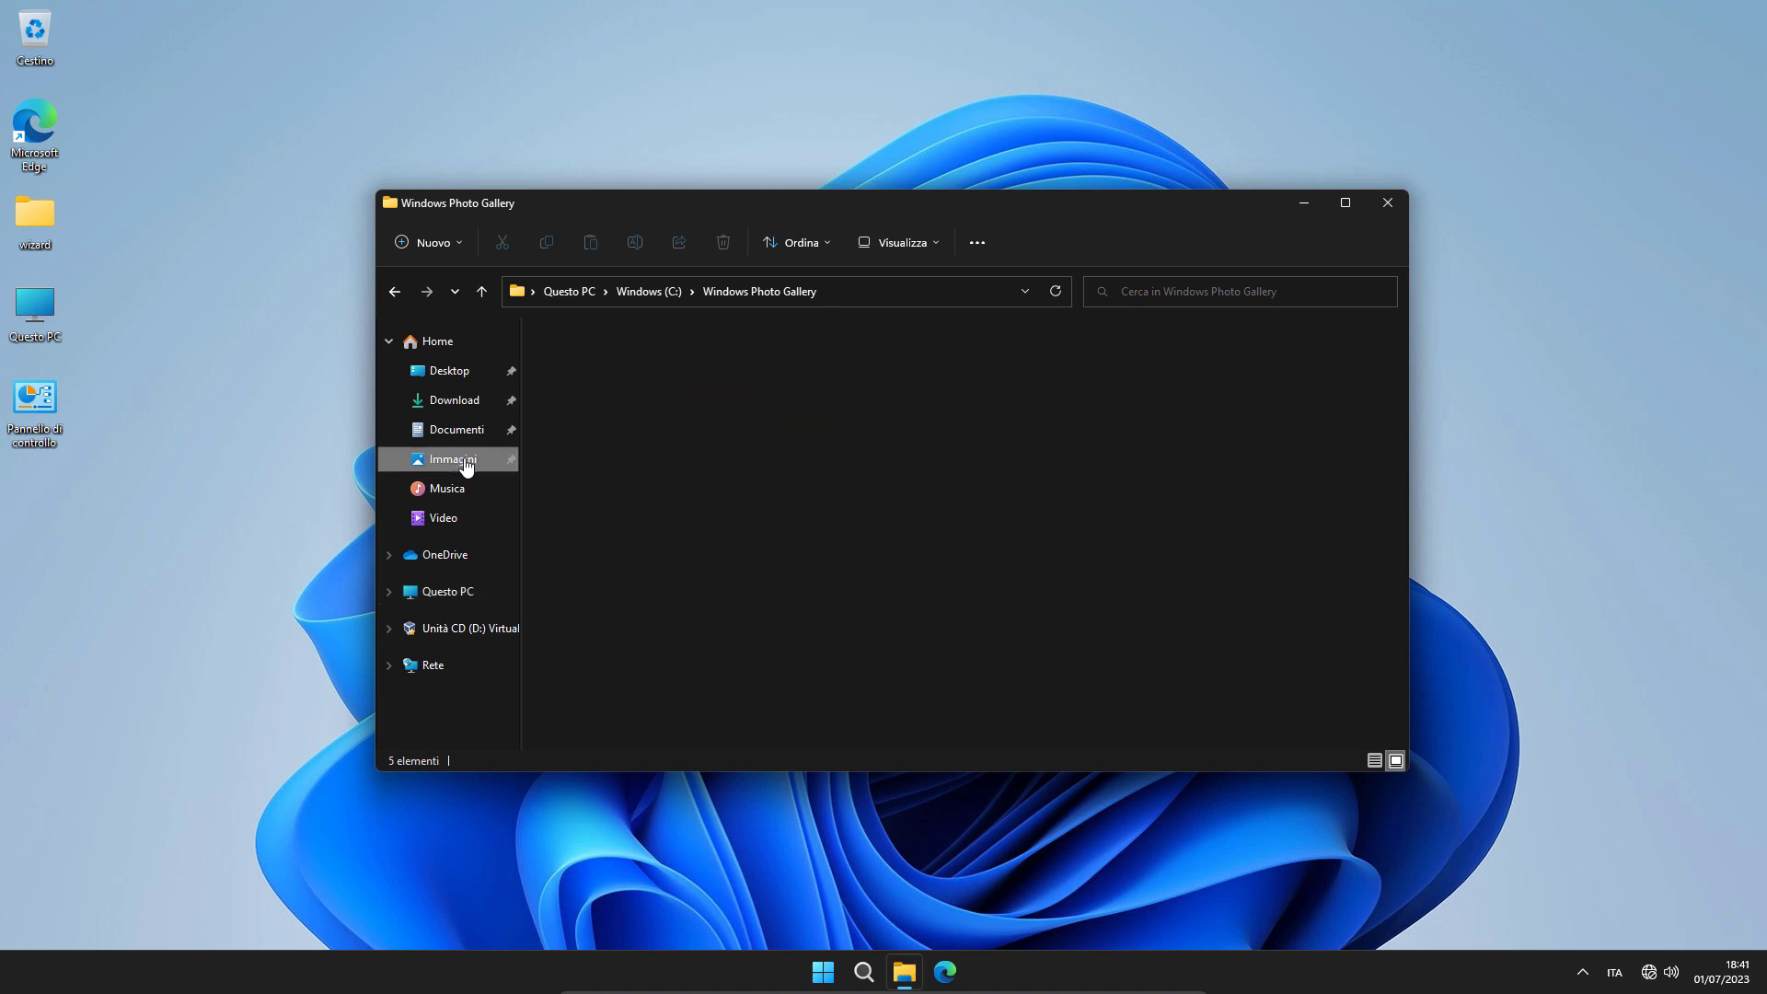
{"action": "left_click", "coordinate": [790, 406]}
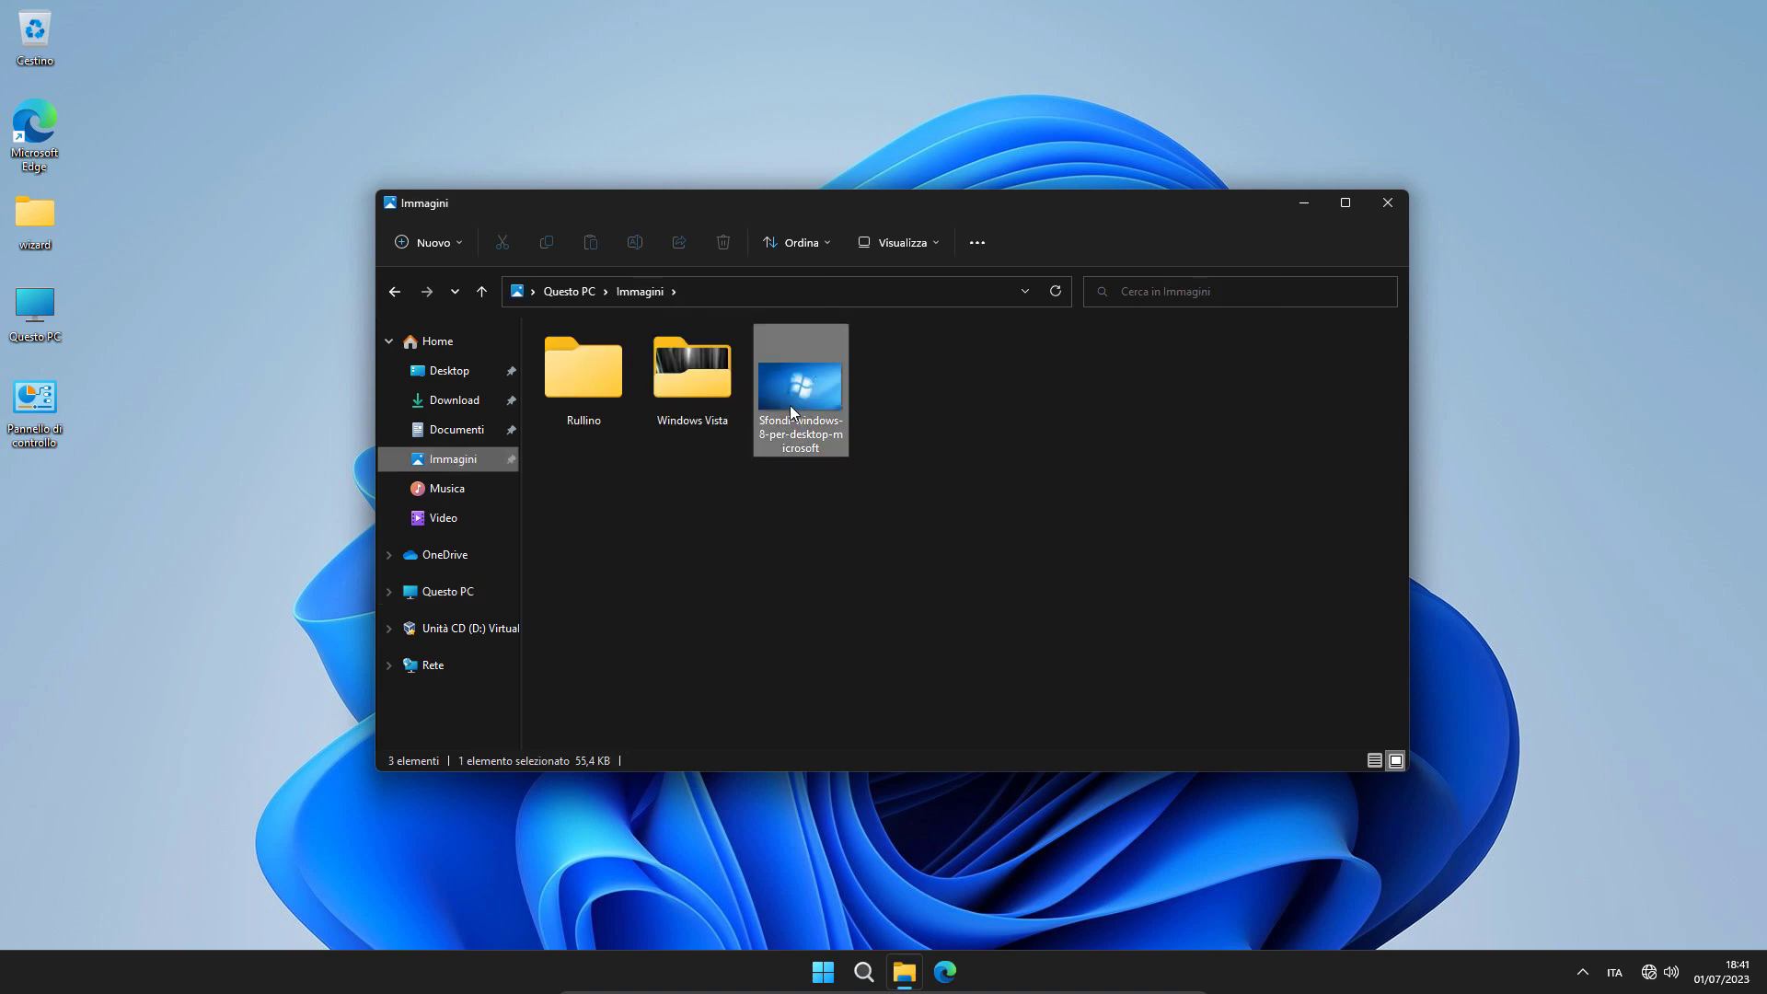
{"action": "right_click", "coordinate": [788, 406]}
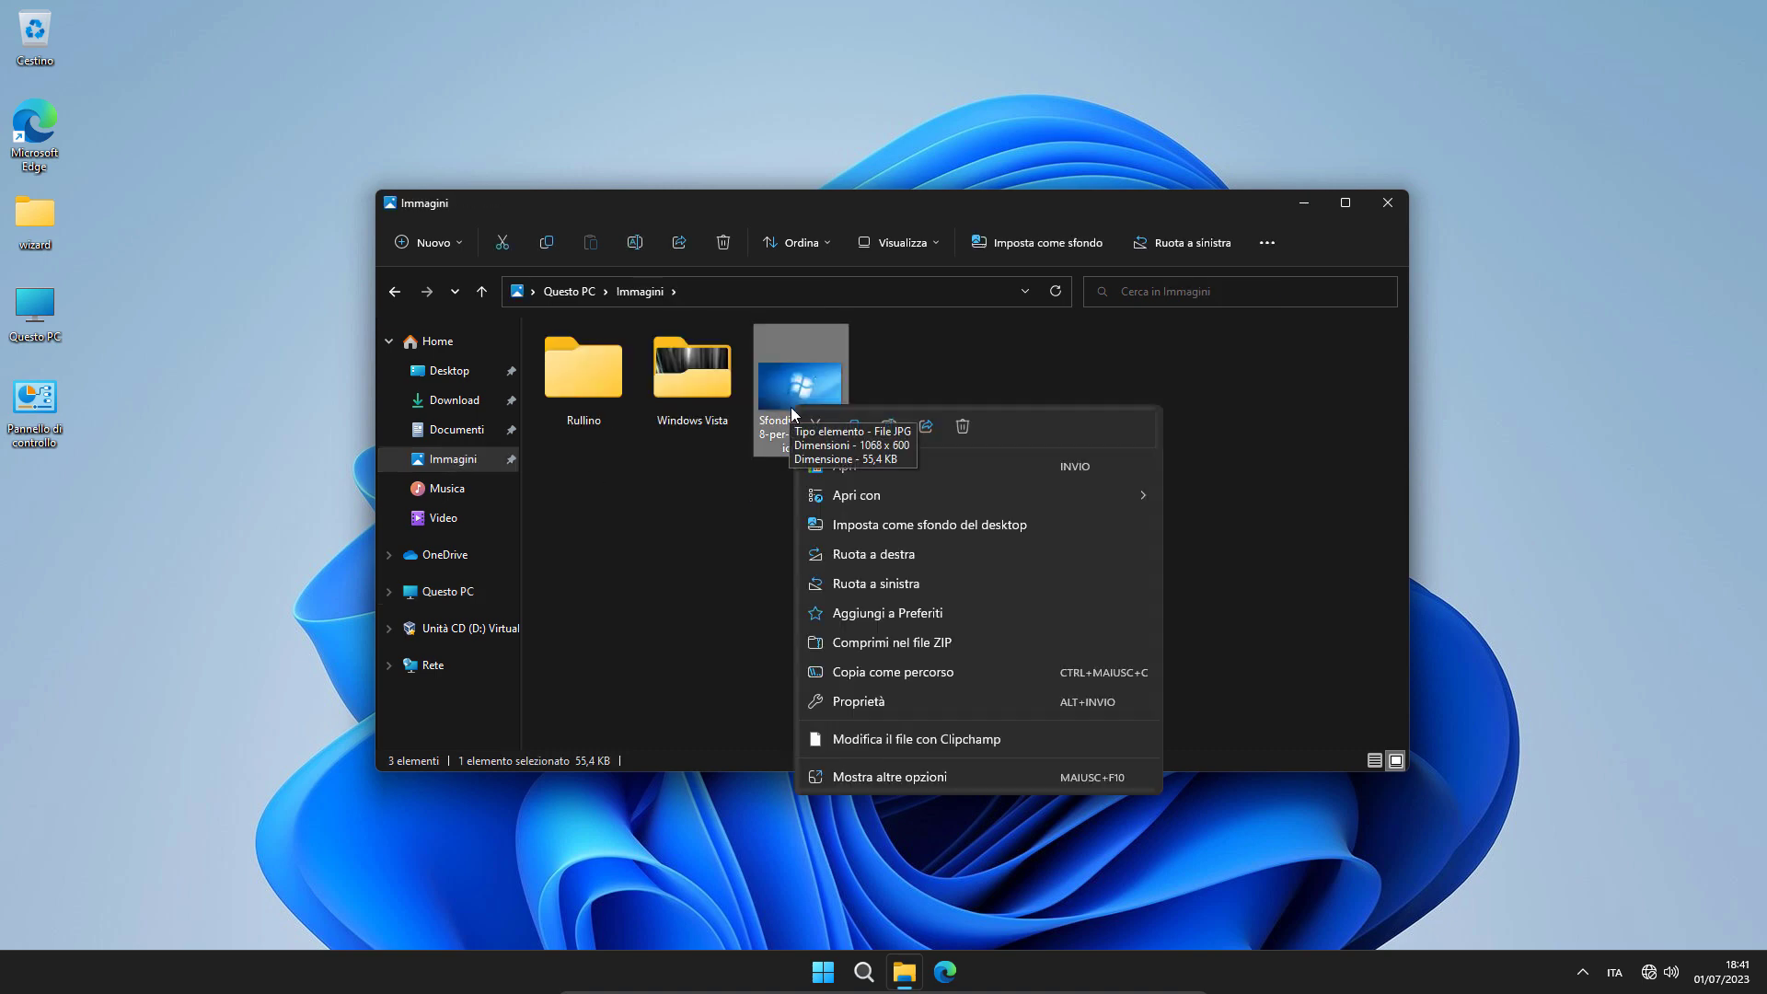
{"action": "left_click", "coordinate": [854, 470]}
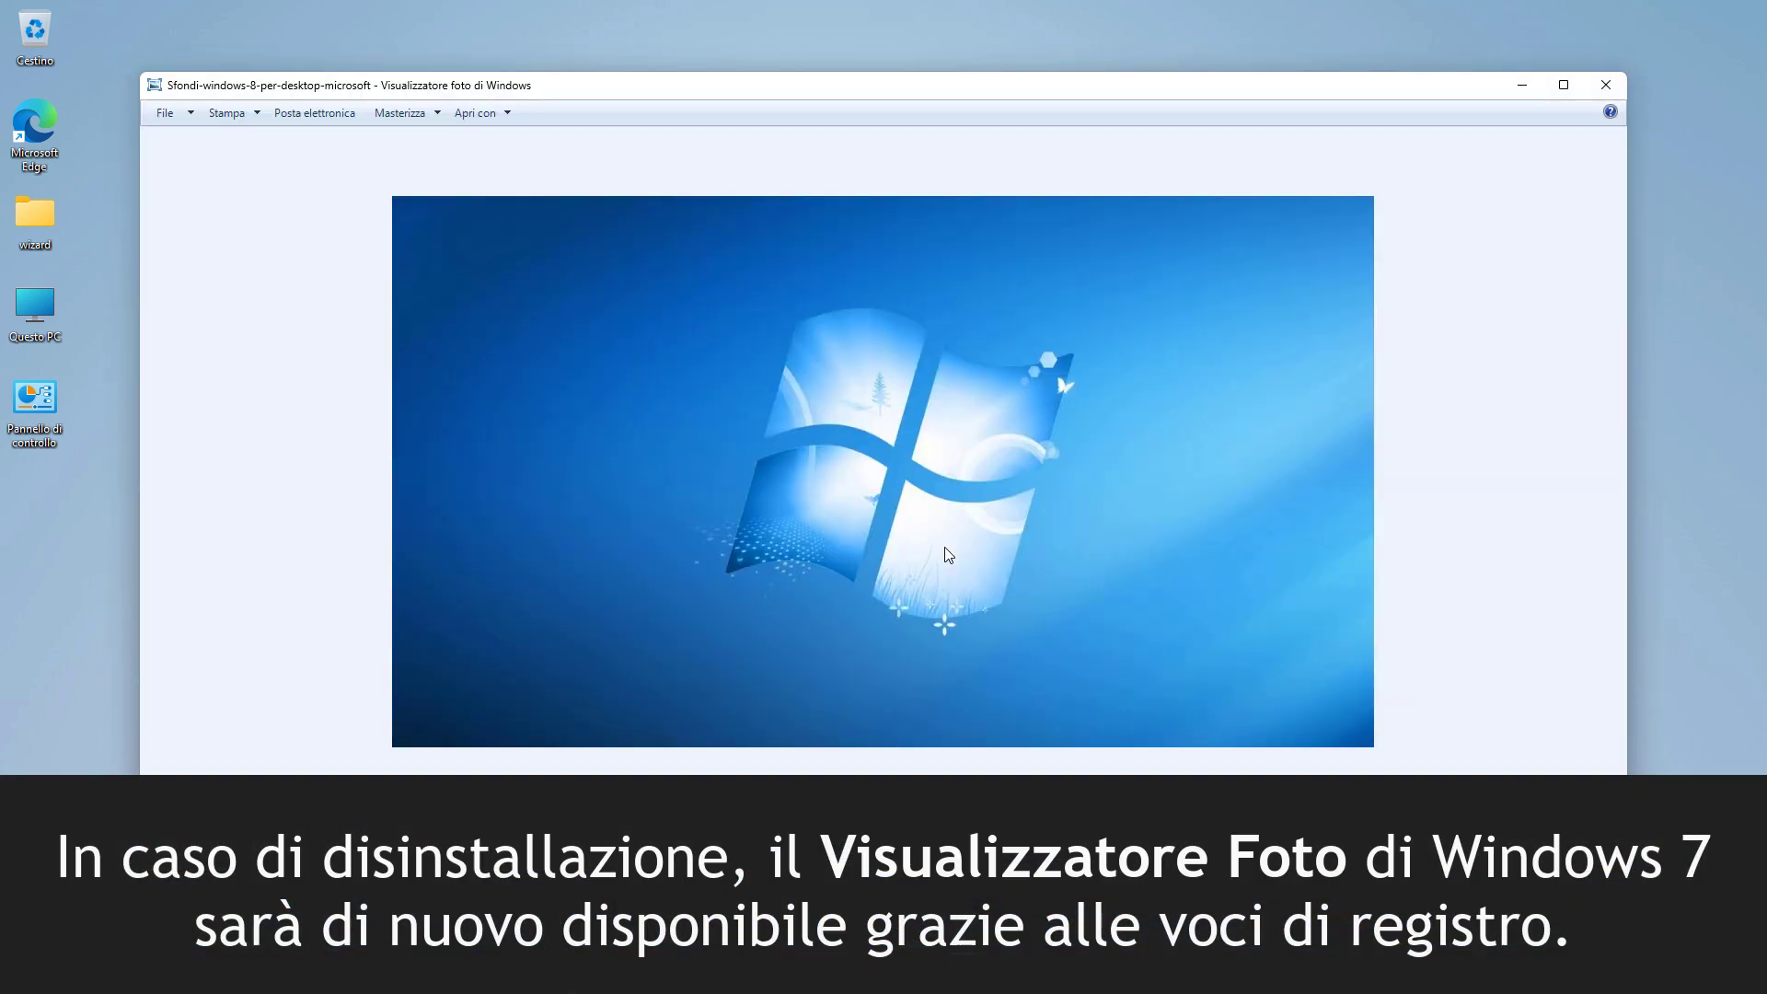
{"action": "left_click", "coordinate": [1563, 85]}
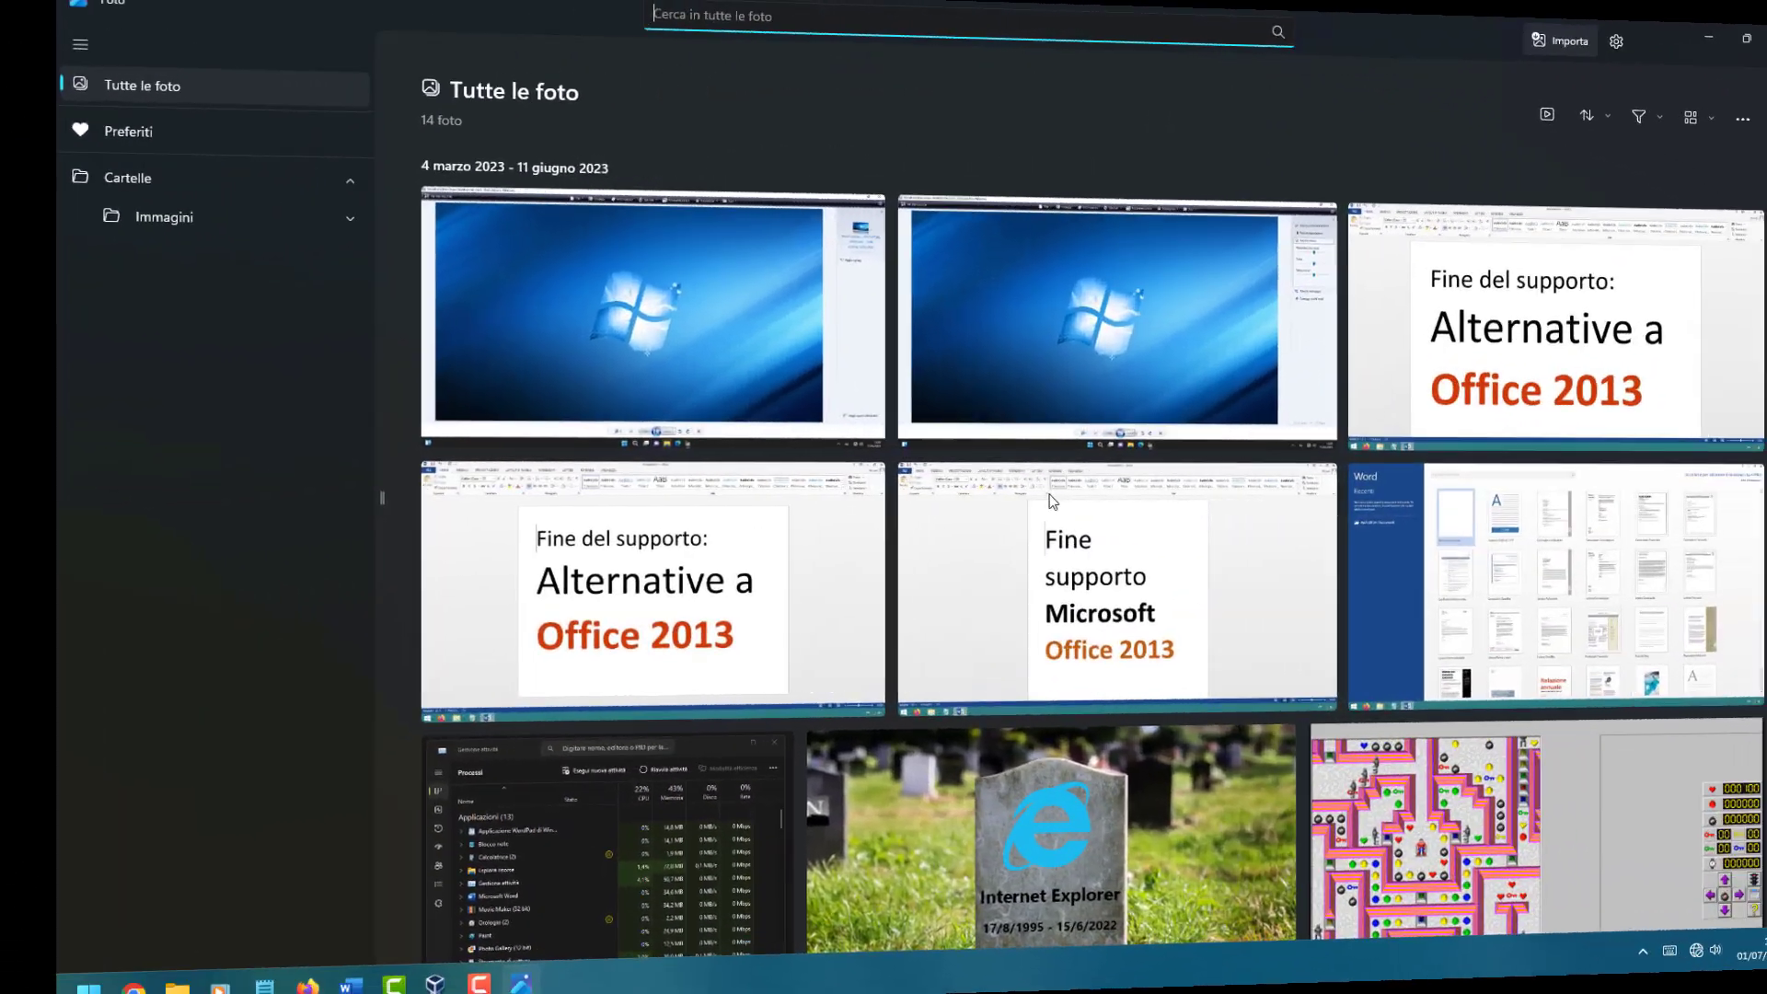
Step: In the Foto app, find the Internet Explorer tombstone picture among all photos and open it
{"action": "scroll", "coordinate": [958, 500], "scroll_direction": "down", "scroll_amount": 2}
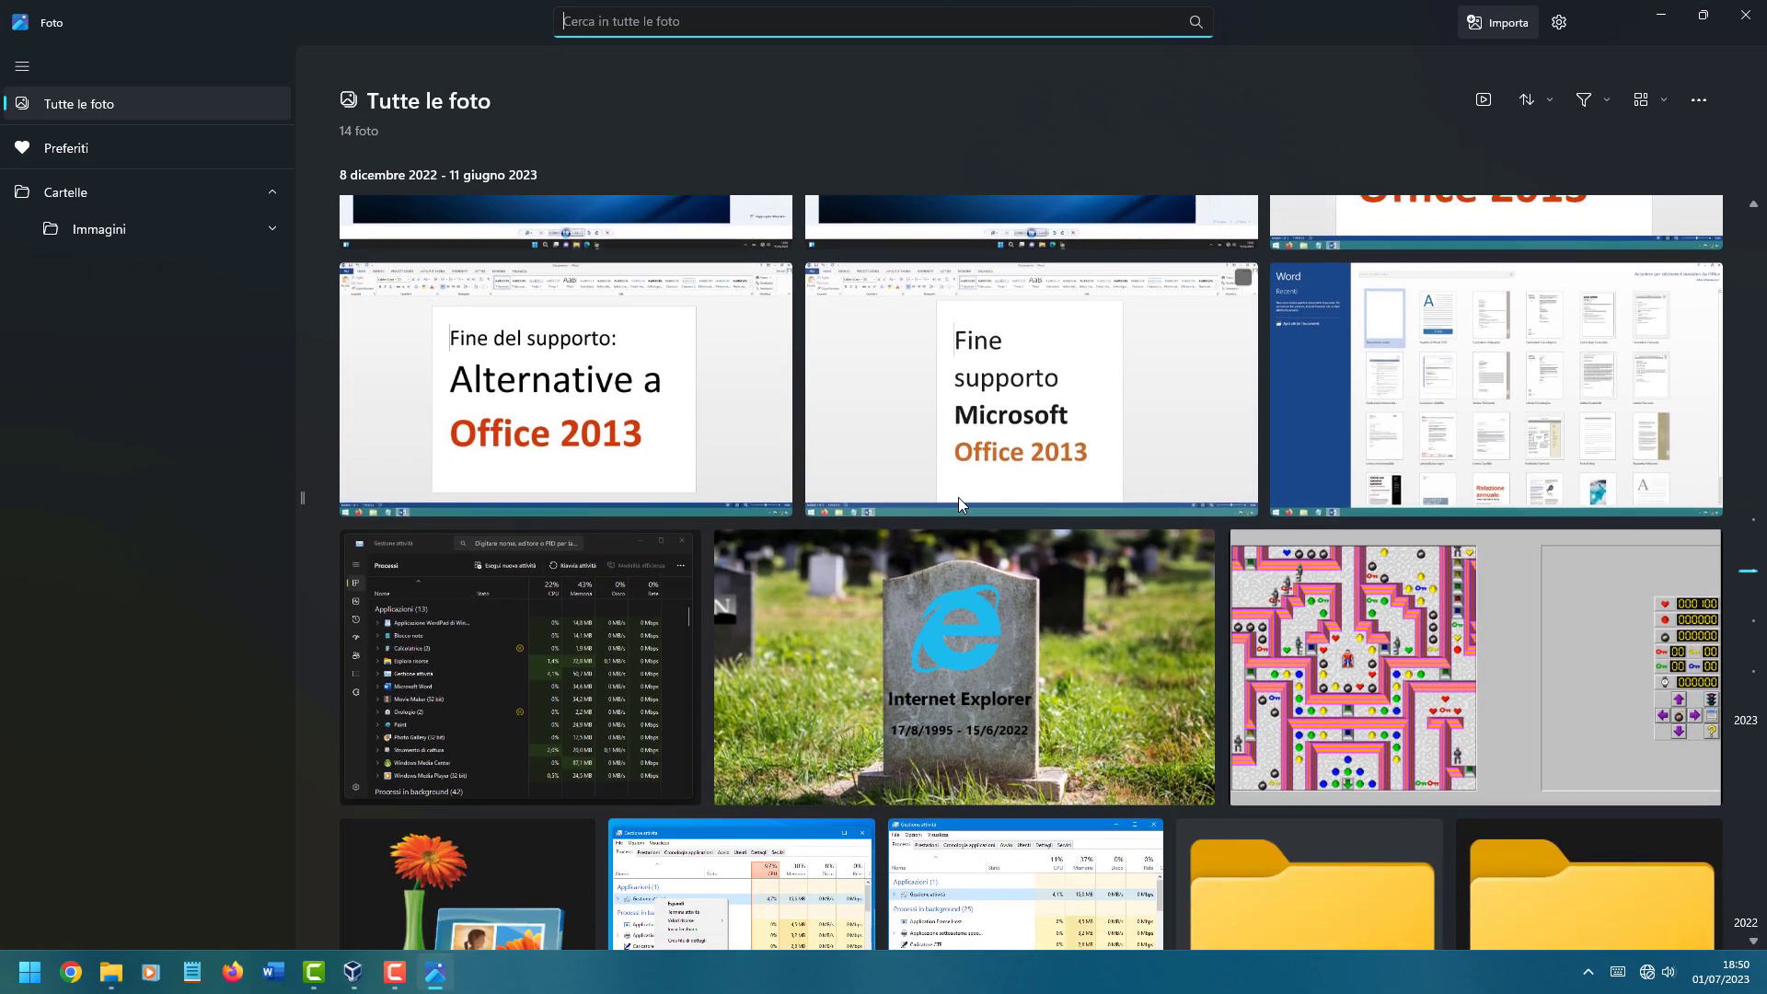
{"action": "left_click", "coordinate": [971, 600], "text": "ctrl"}
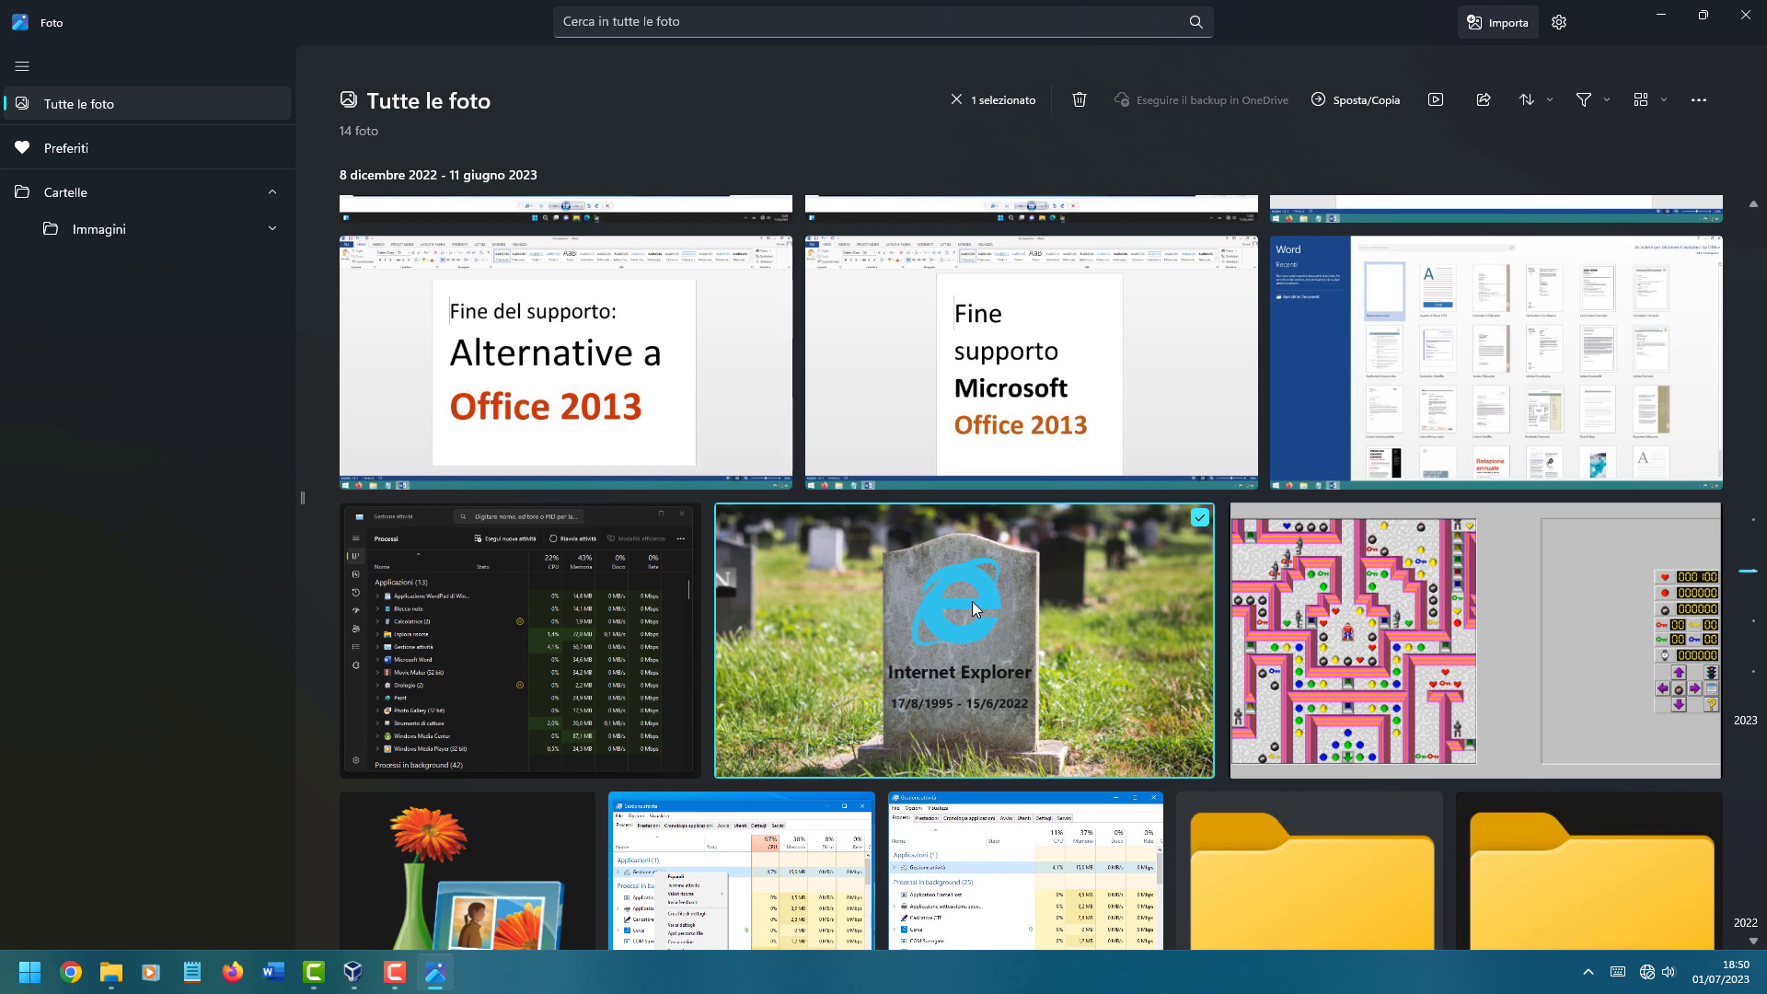
{"action": "left_click", "coordinate": [972, 600]}
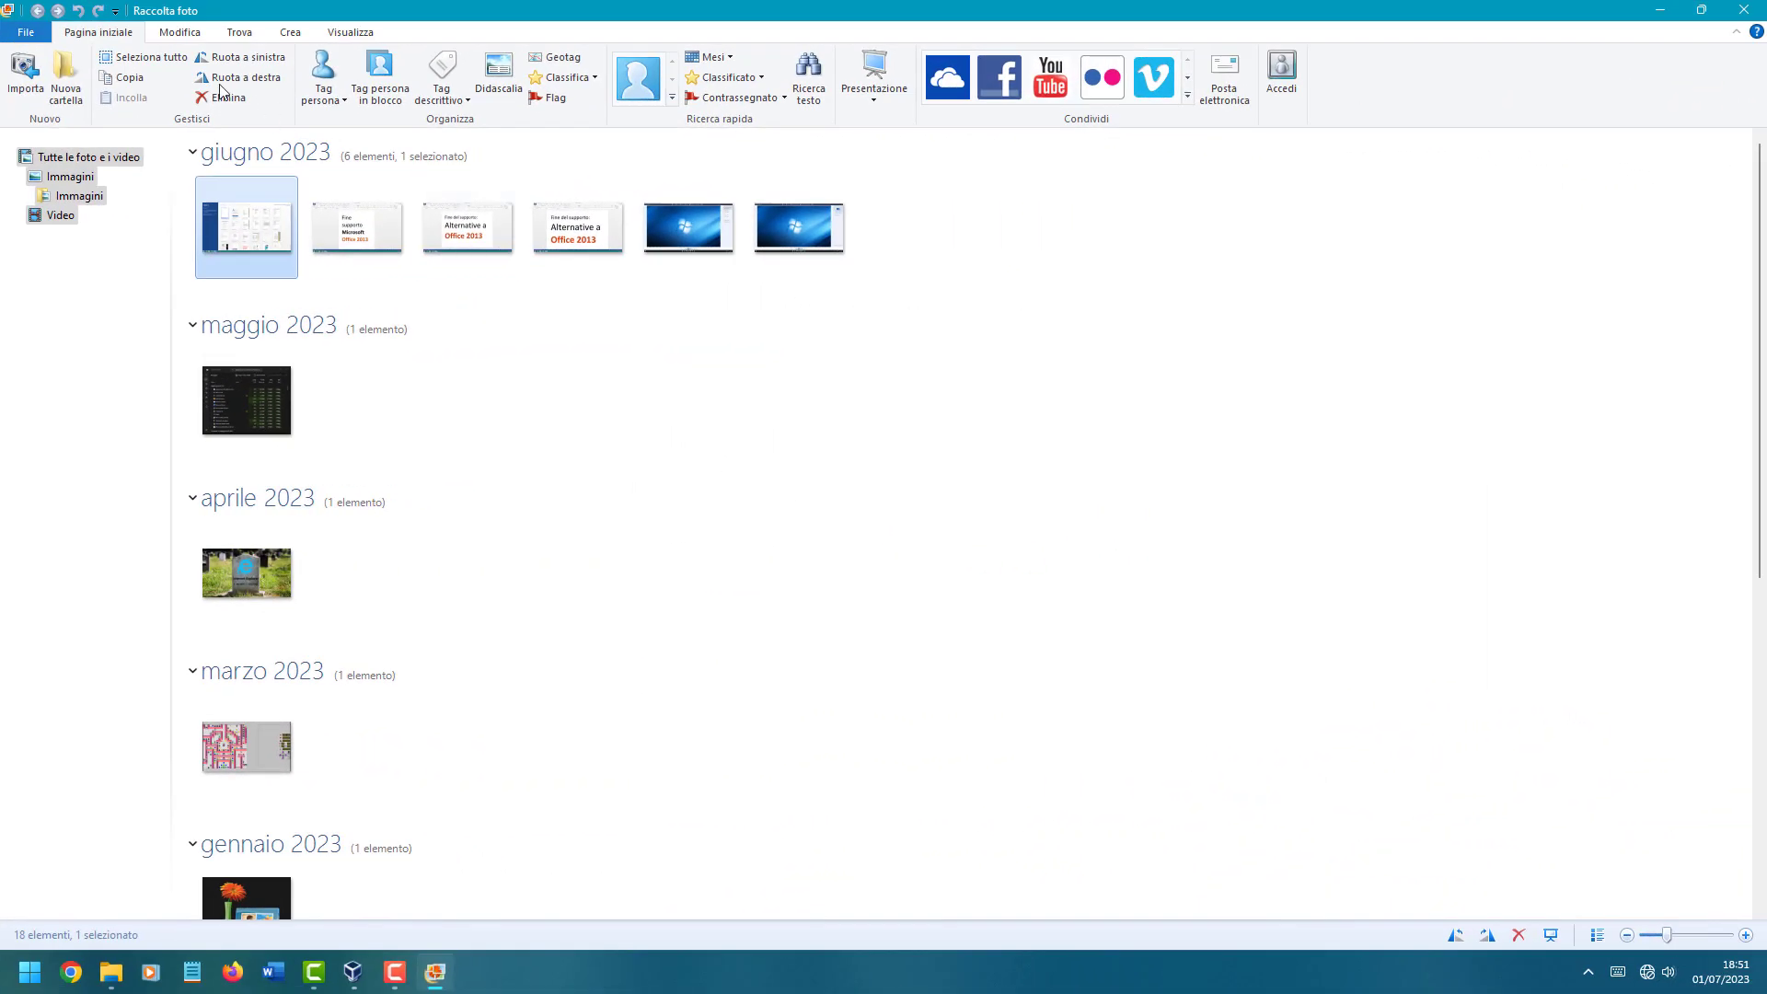
Step: In Raccolta foto, view the program's version information and open the Internet Explorer tombstone picture from aprile 2023
{"action": "left_click", "coordinate": [25, 32]}
{"action": "left_click", "coordinate": [152, 353]}
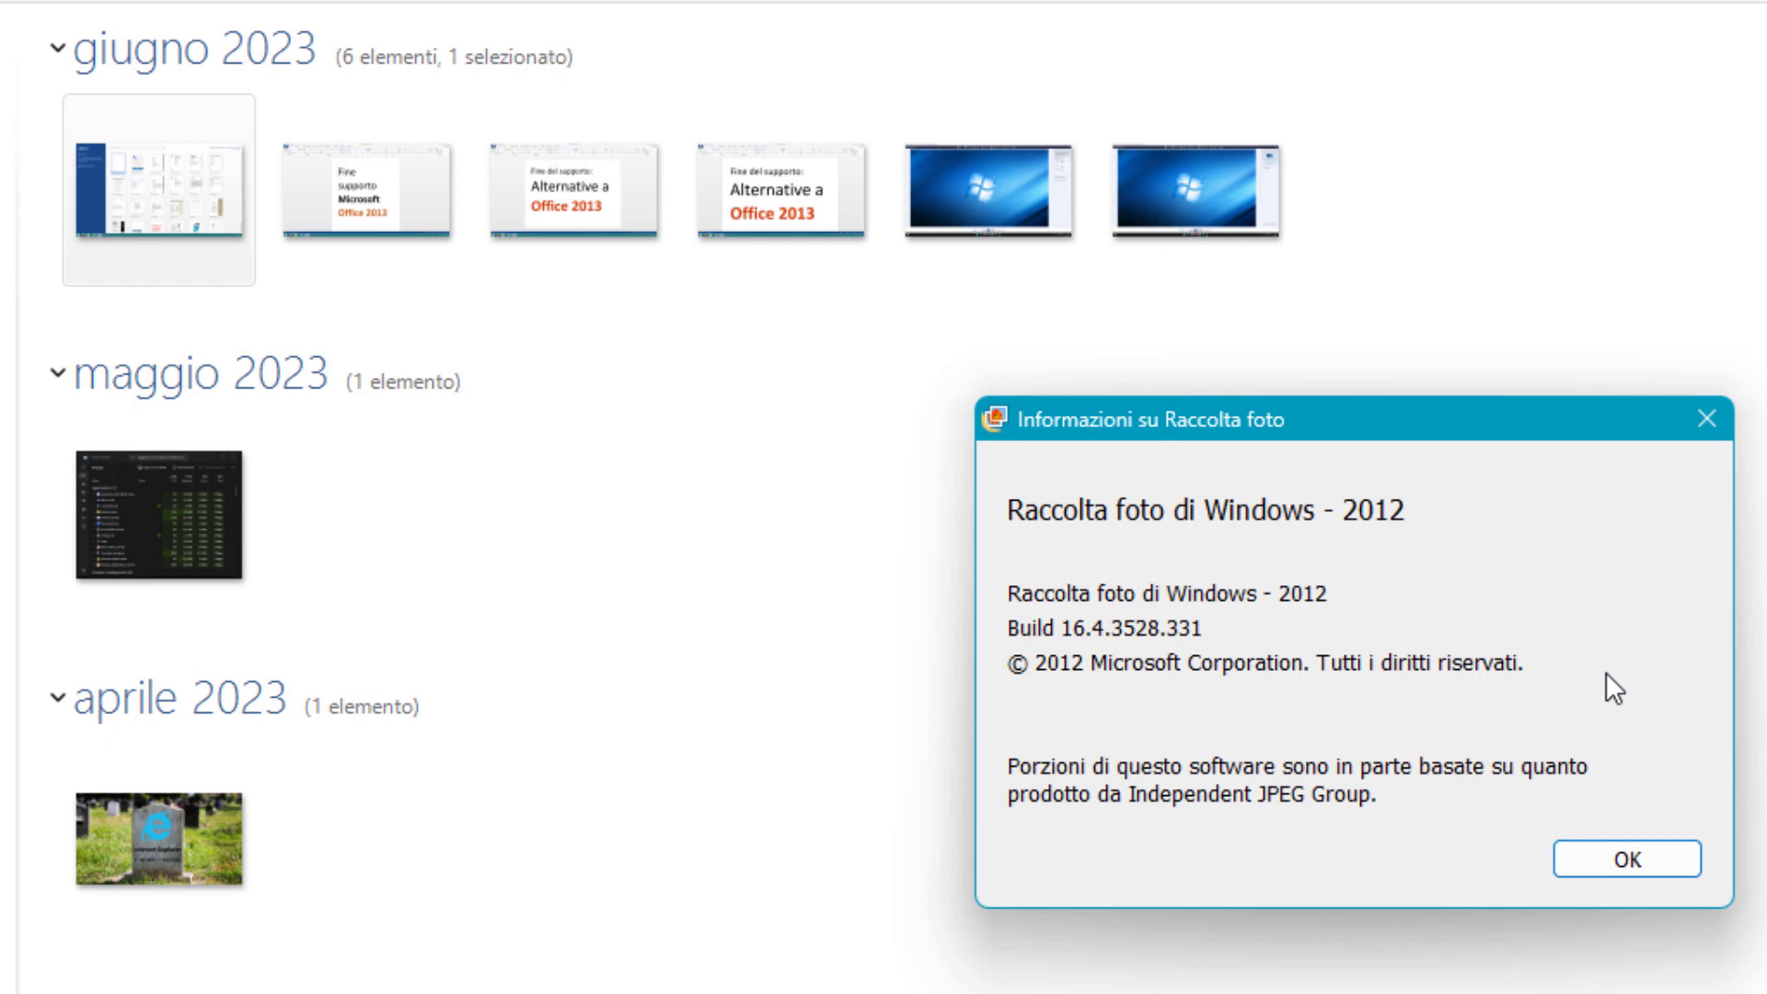
{"action": "key", "text": "Return"}
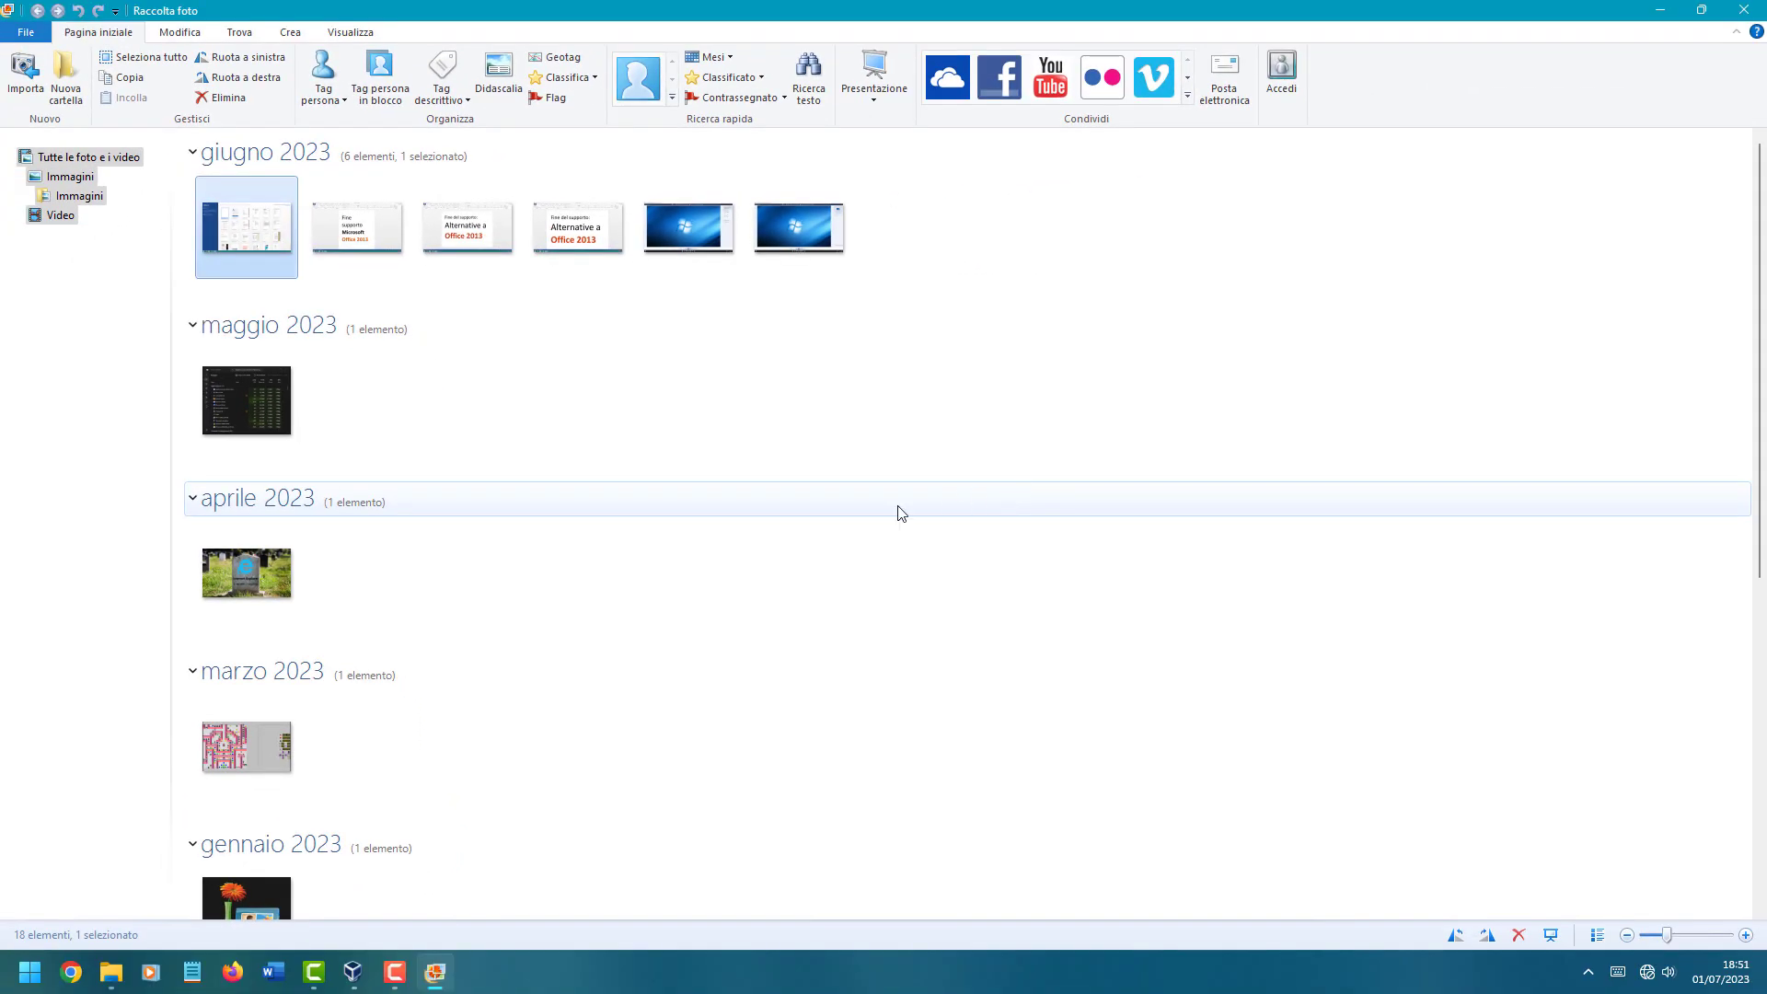
{"action": "double_click", "coordinate": [276, 563]}
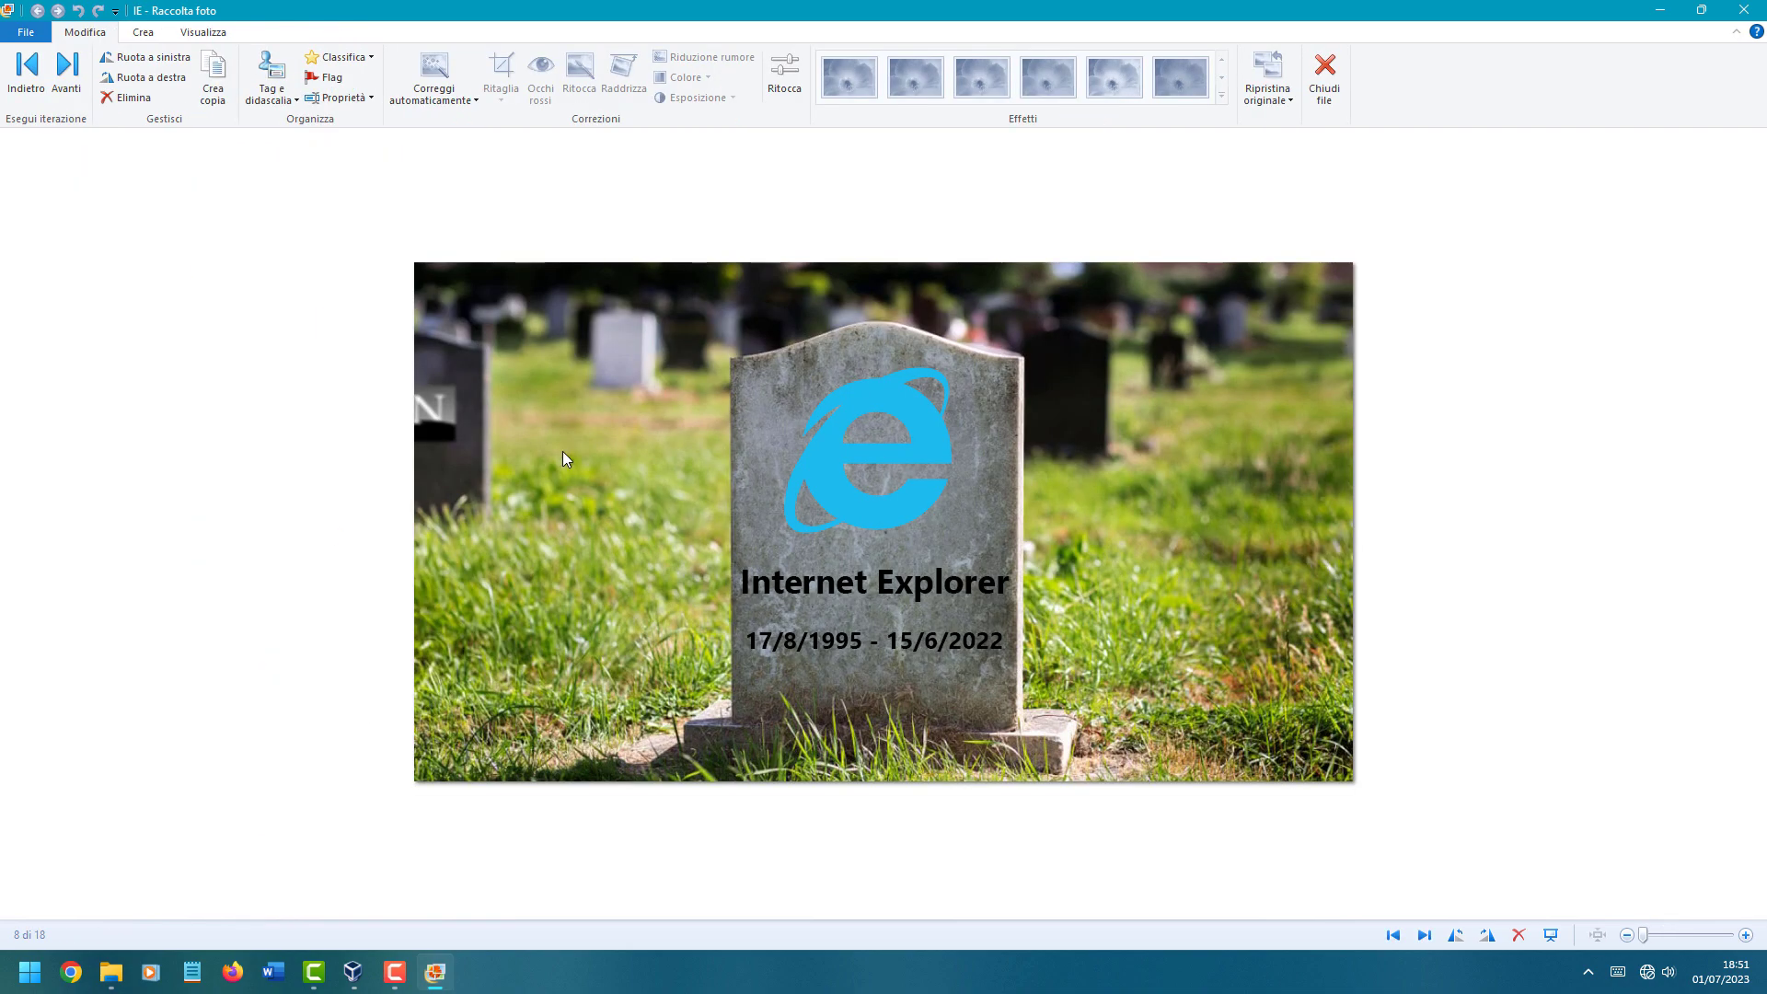